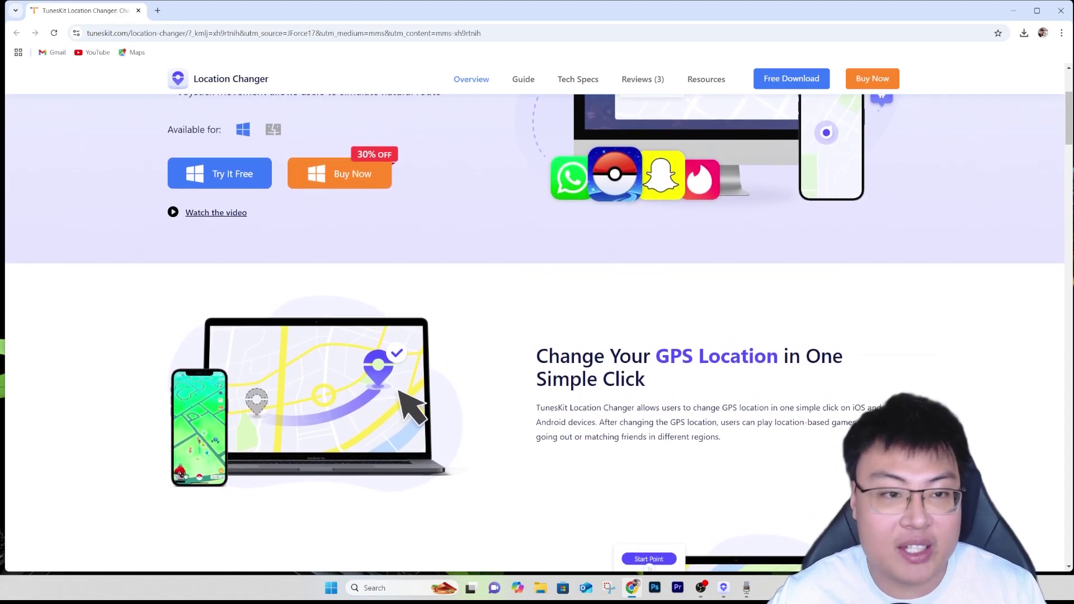
Step: Read through the Location Changer overview page's sections on changing GPS location, simulating GPS movement and the three movement modes
scroll(534, 330, down, 1)
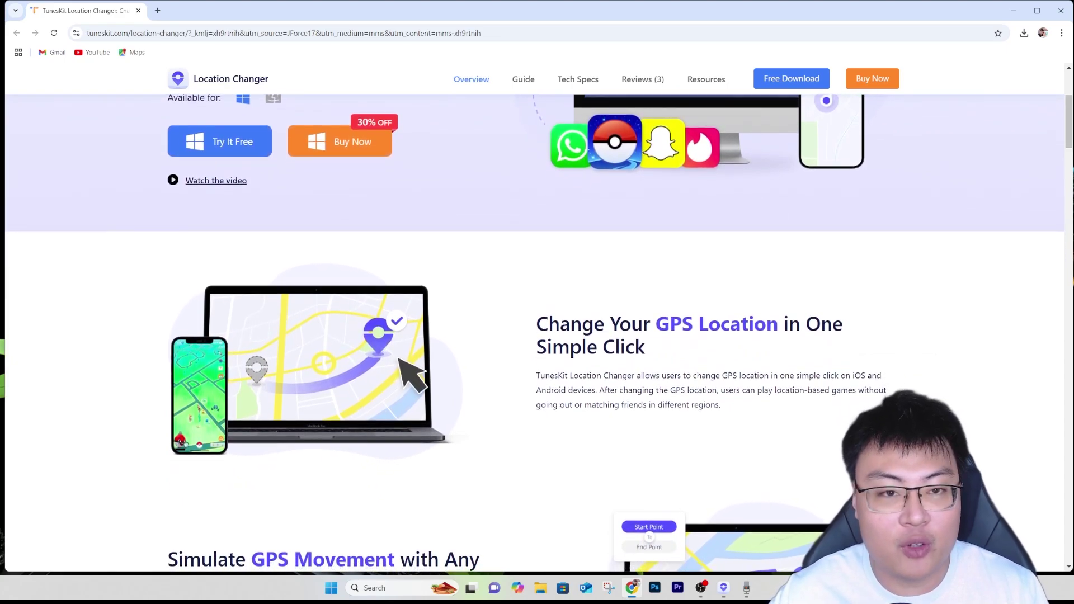
scroll(534, 330, down, 1)
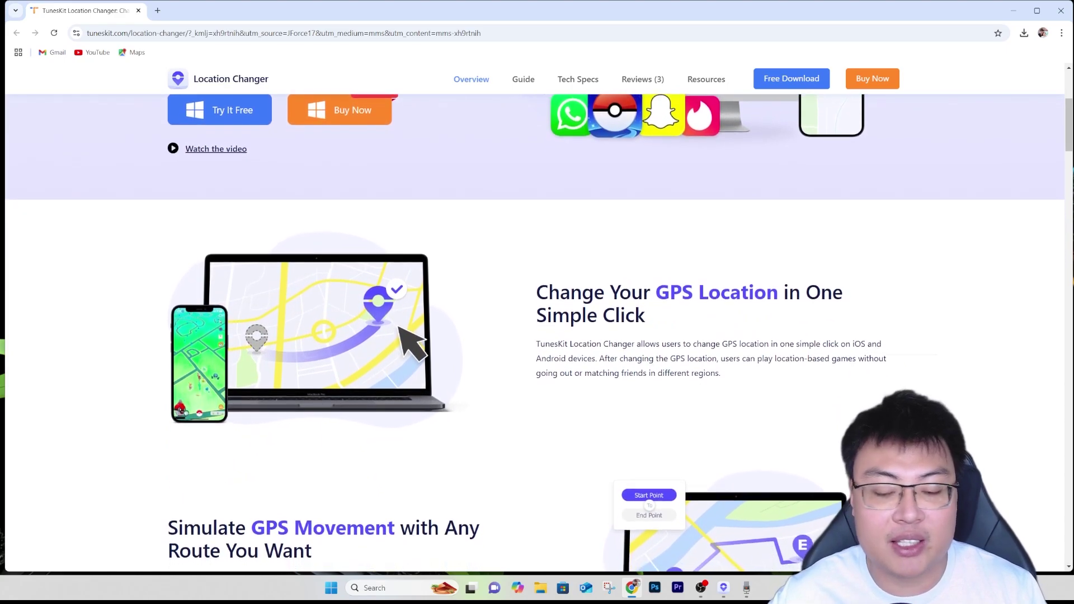
scroll(534, 329, down, 1)
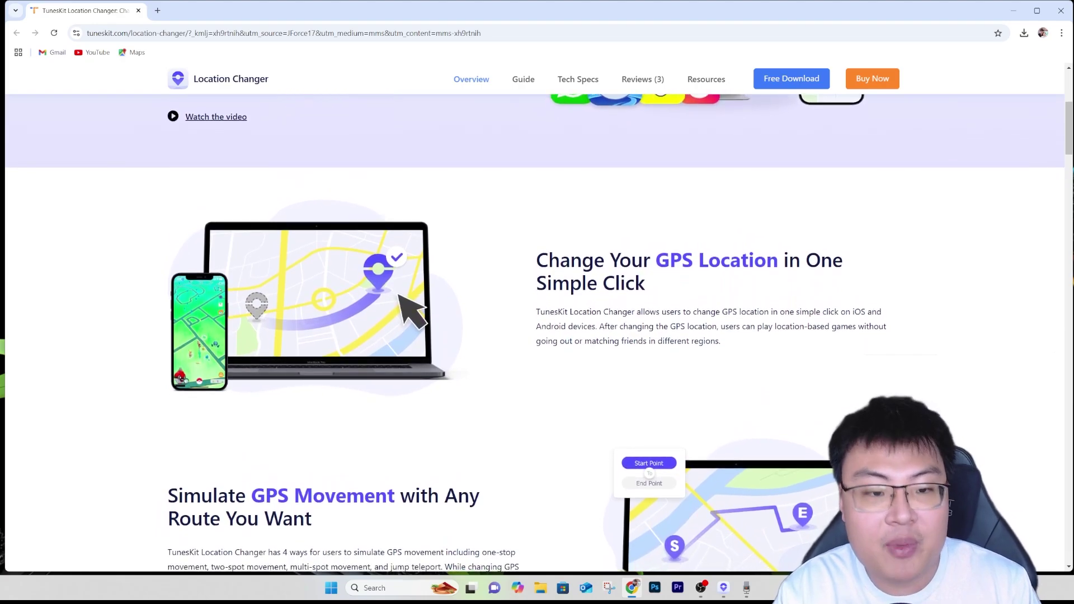
scroll(535, 330, down, 1)
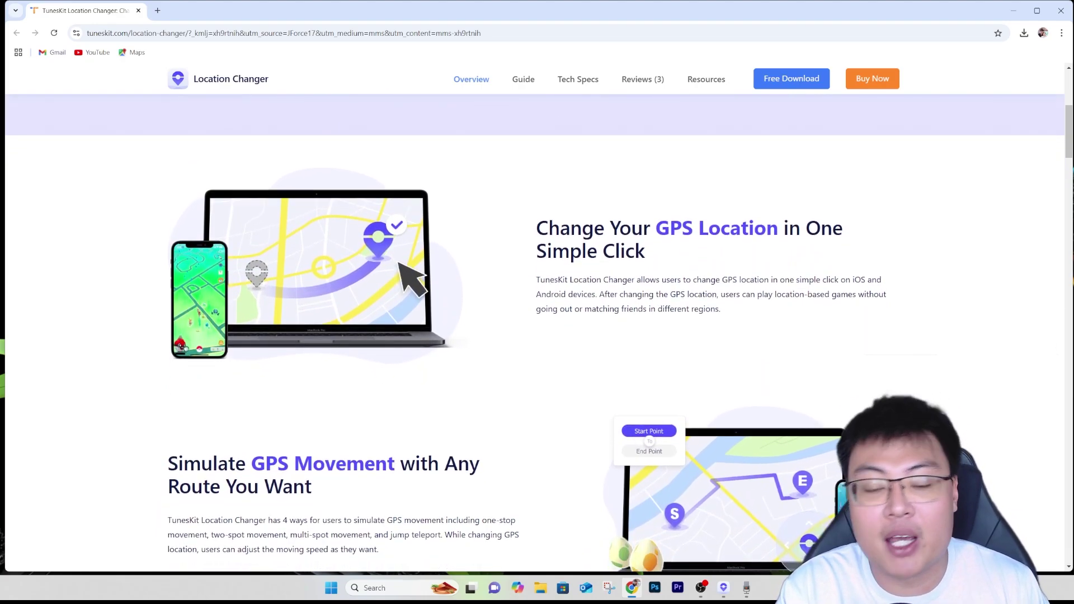
scroll(534, 330, down, 1)
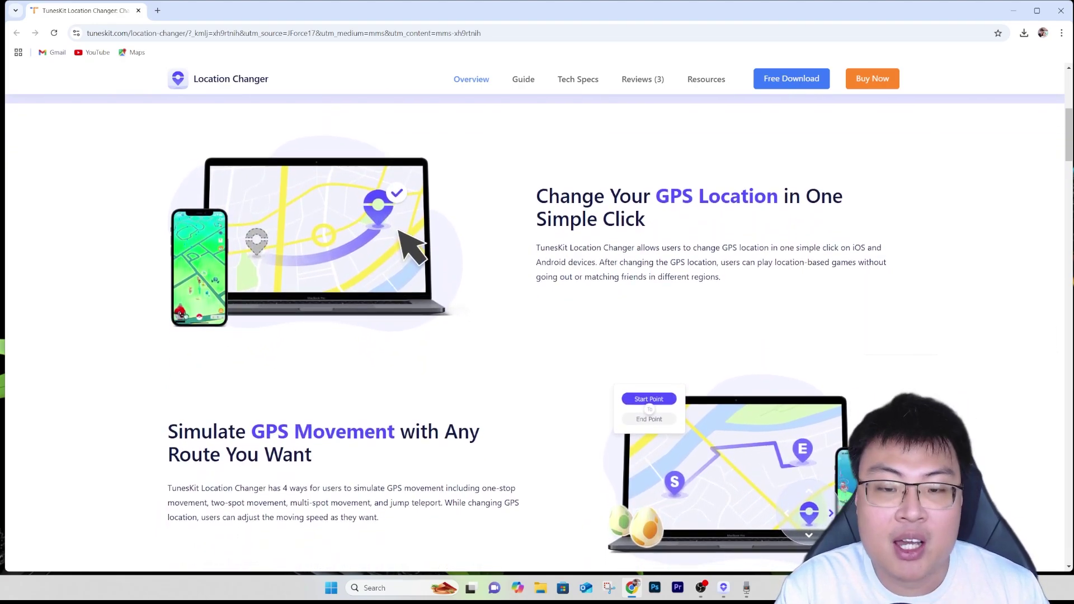
scroll(534, 330, down, 1)
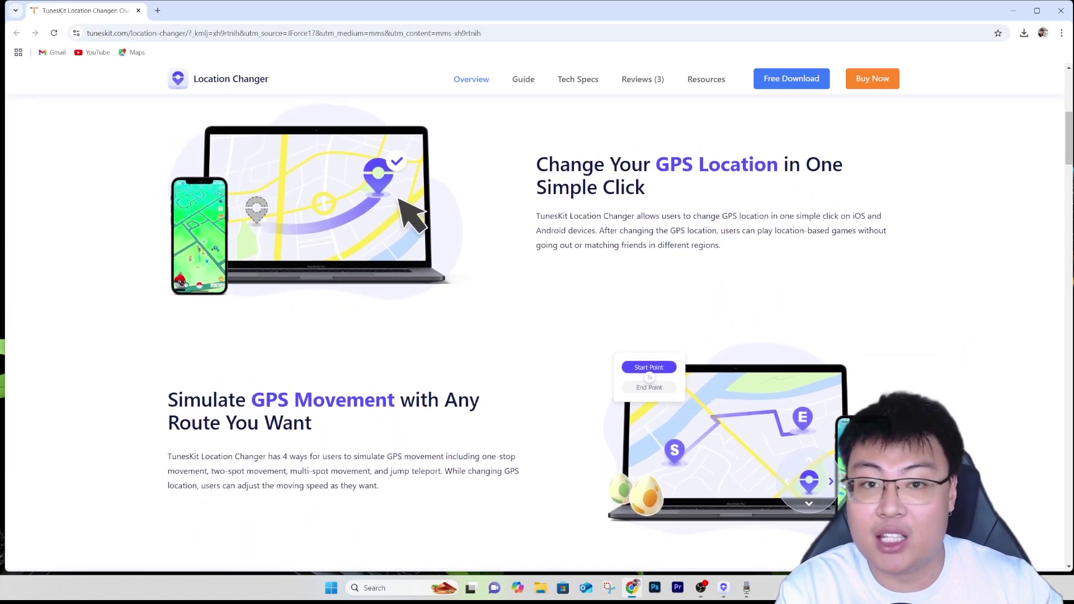
scroll(534, 330, down, 1)
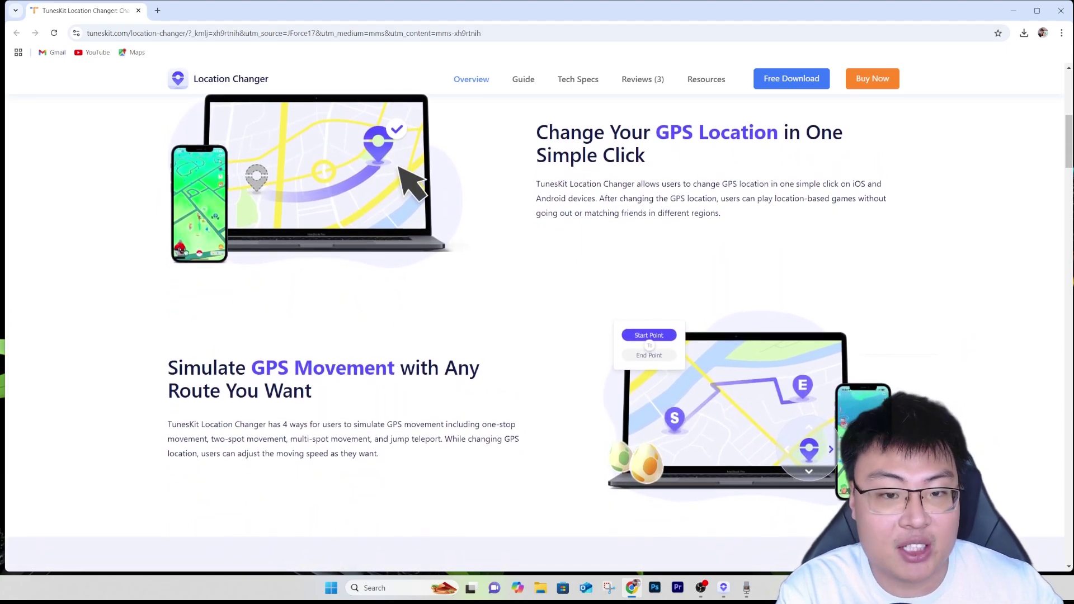
scroll(534, 330, down, 1)
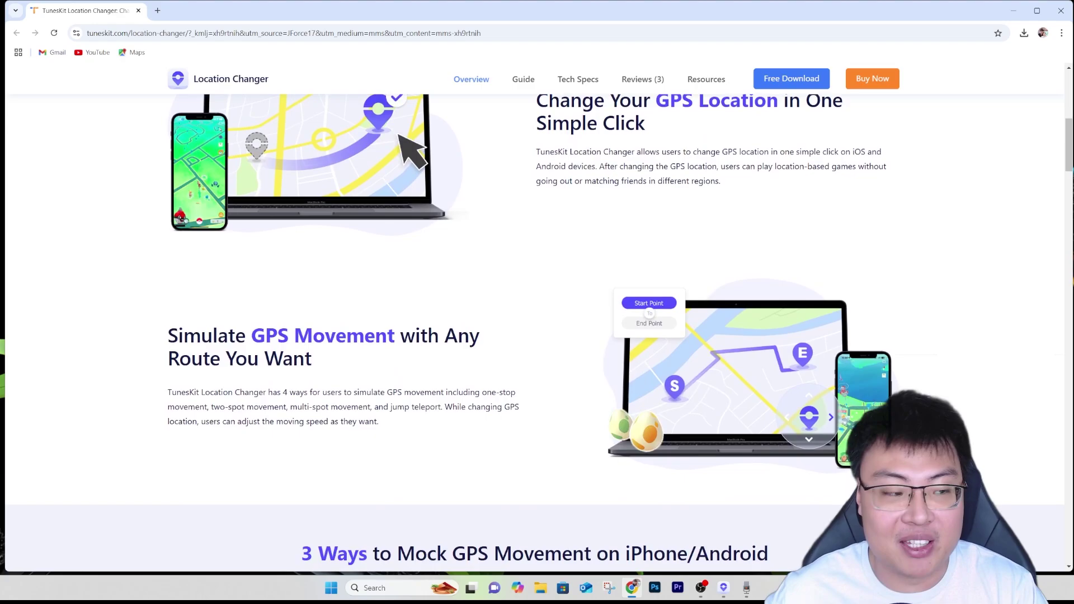
scroll(534, 330, down, 1)
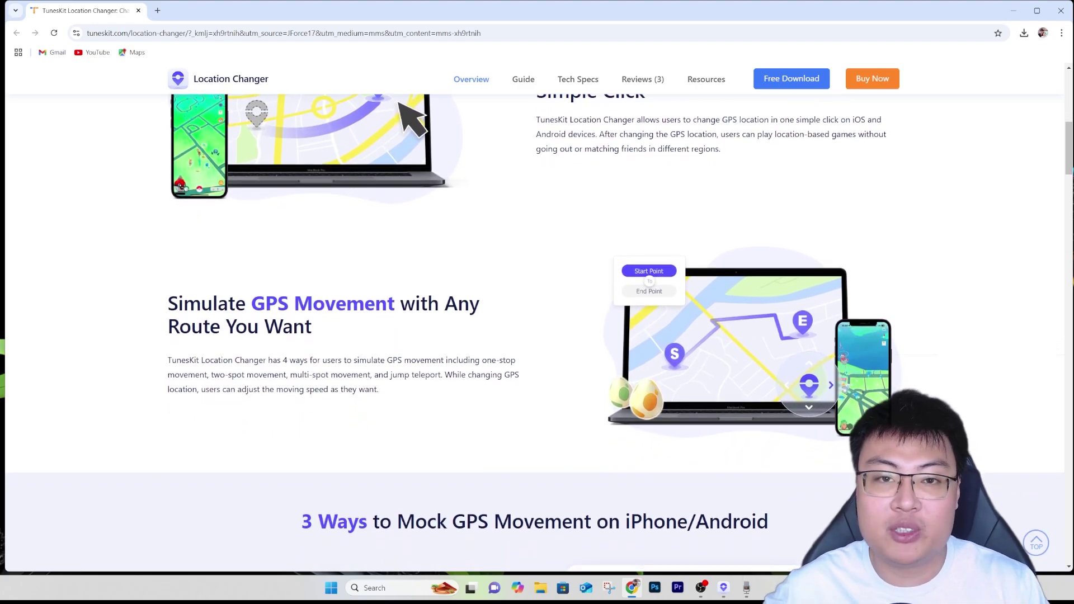
scroll(534, 330, down, 1)
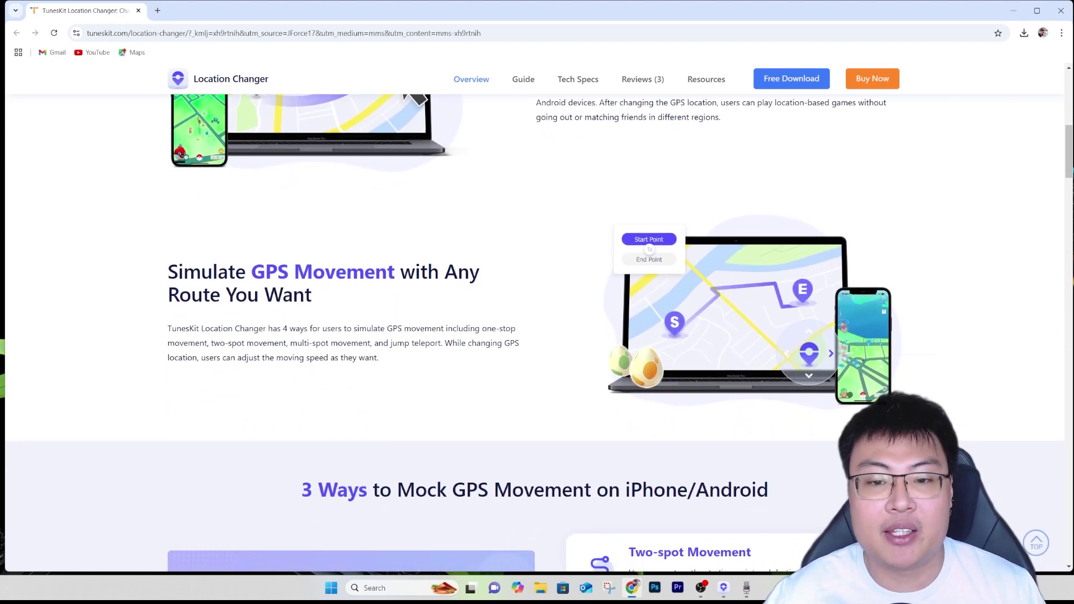
scroll(534, 330, down, 1)
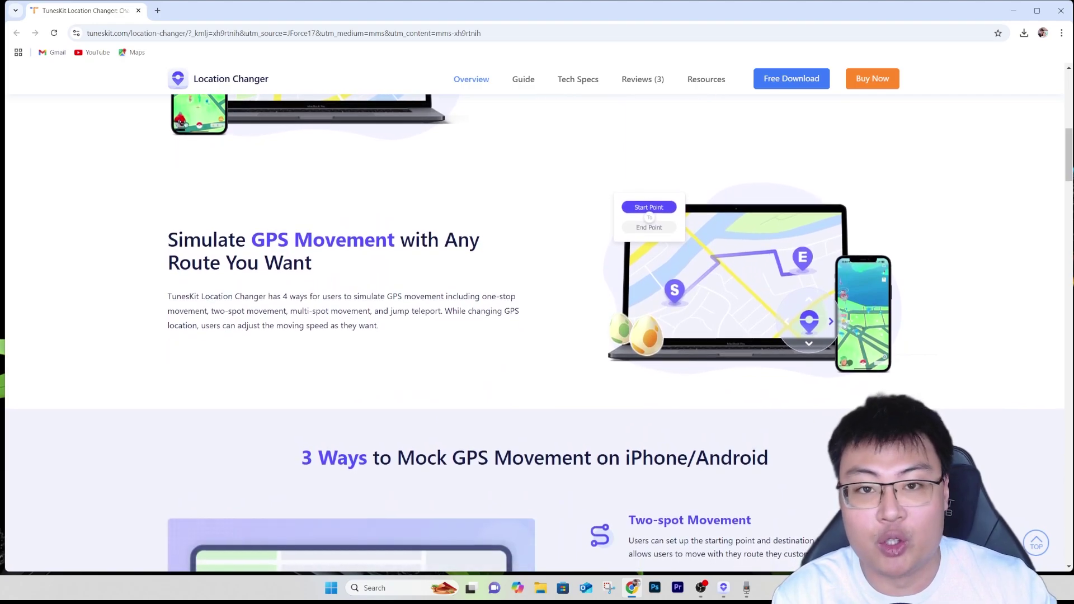
scroll(534, 330, down, 1)
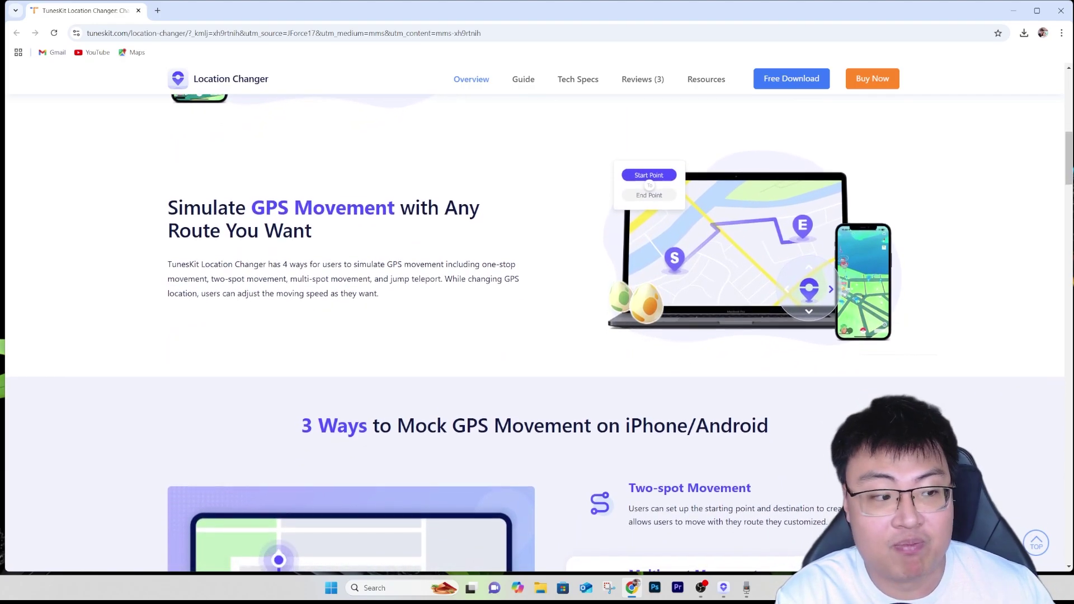
scroll(534, 330, down, 1)
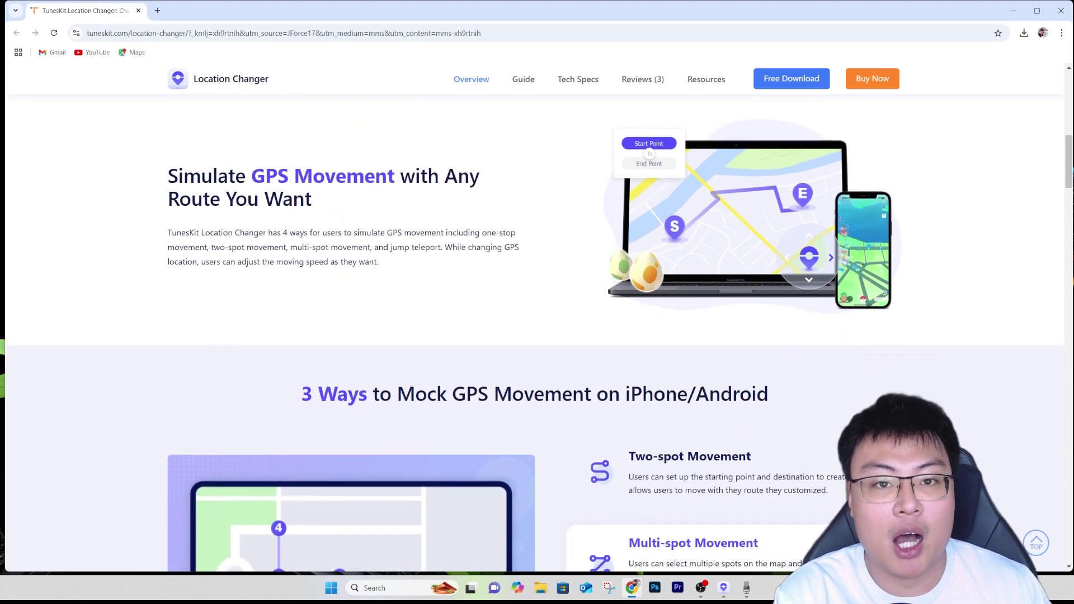
scroll(534, 330, down, 1)
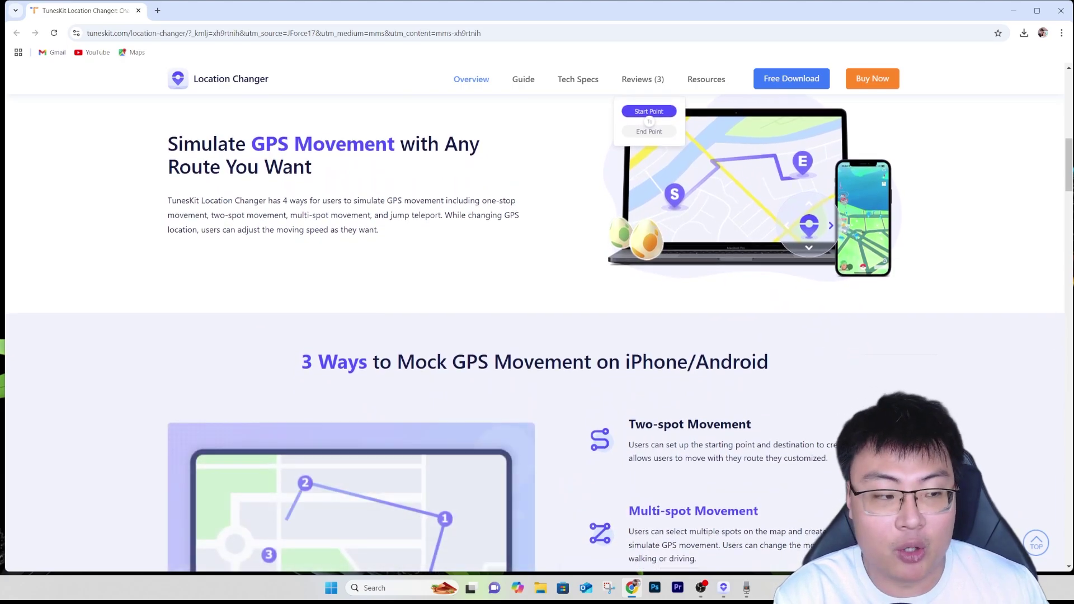
scroll(534, 329, down, 1)
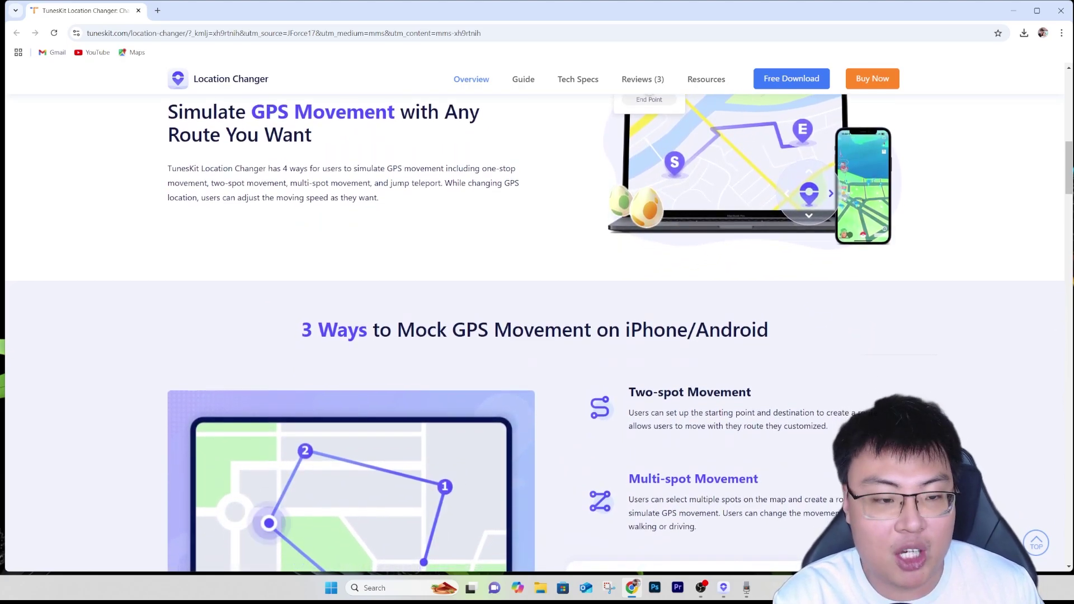
scroll(534, 330, down, 1)
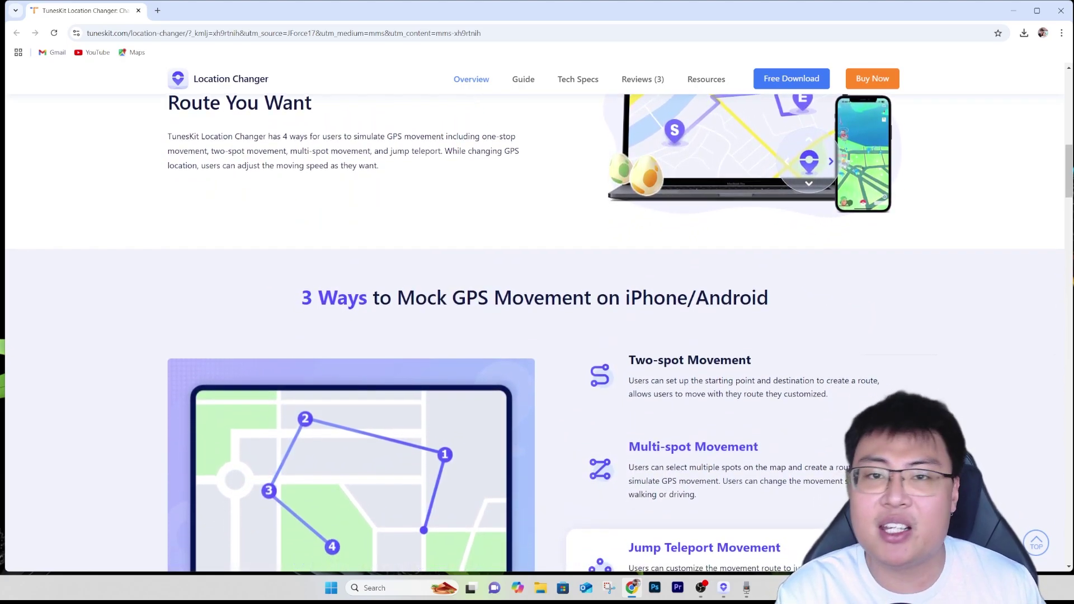
scroll(534, 330, down, 1)
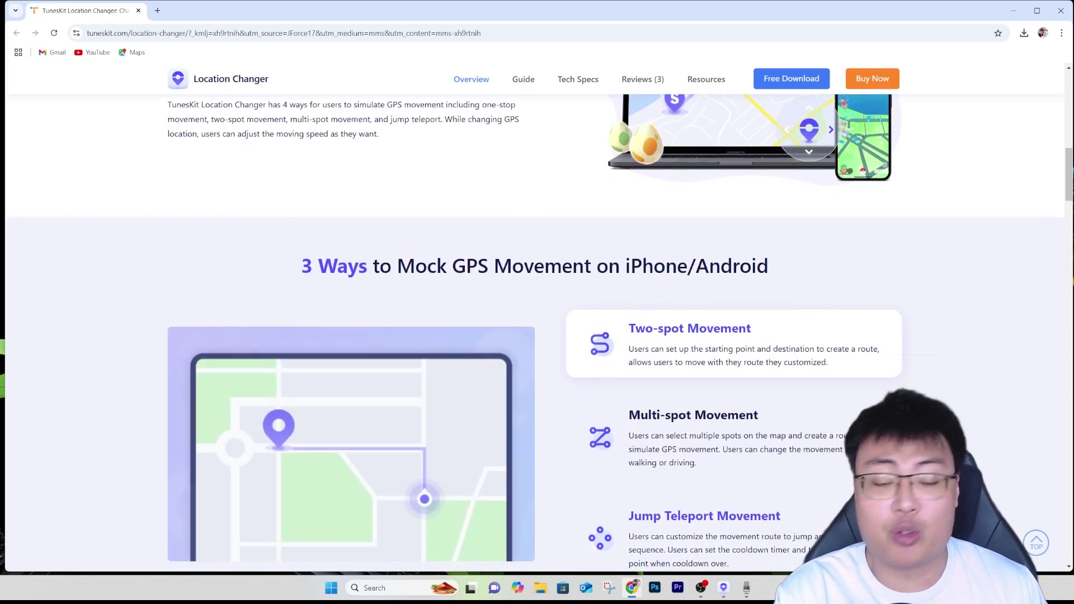
scroll(534, 330, down, 1)
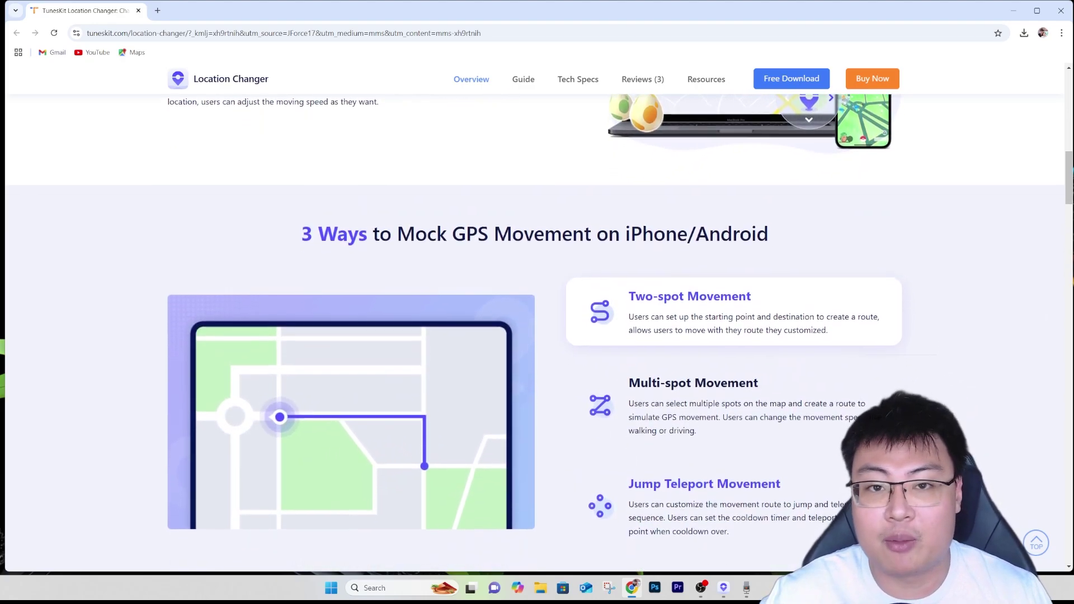
scroll(534, 330, down, 1)
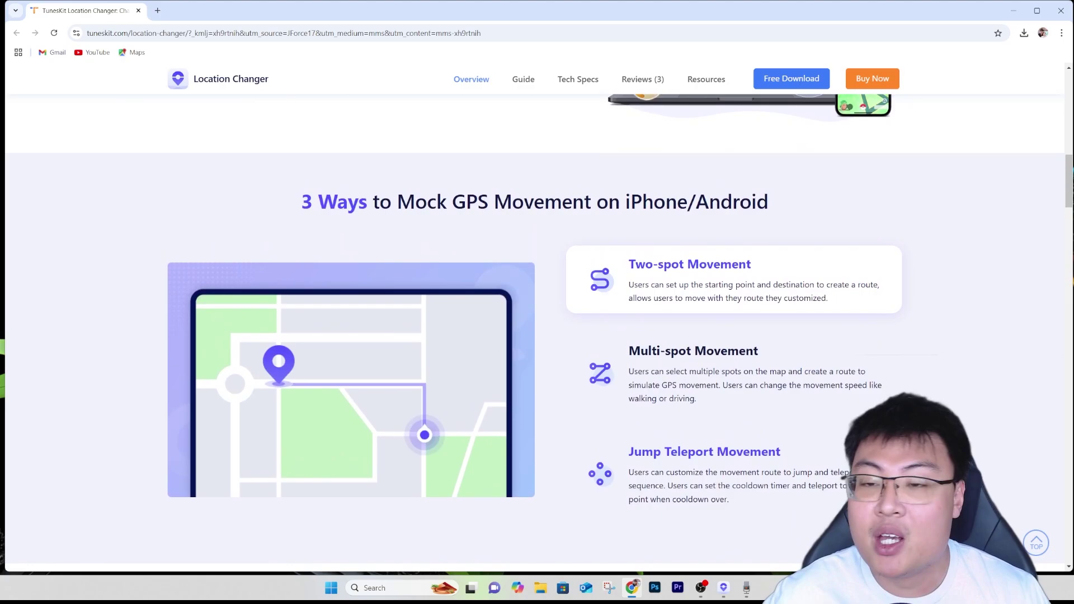
scroll(534, 330, down, 1)
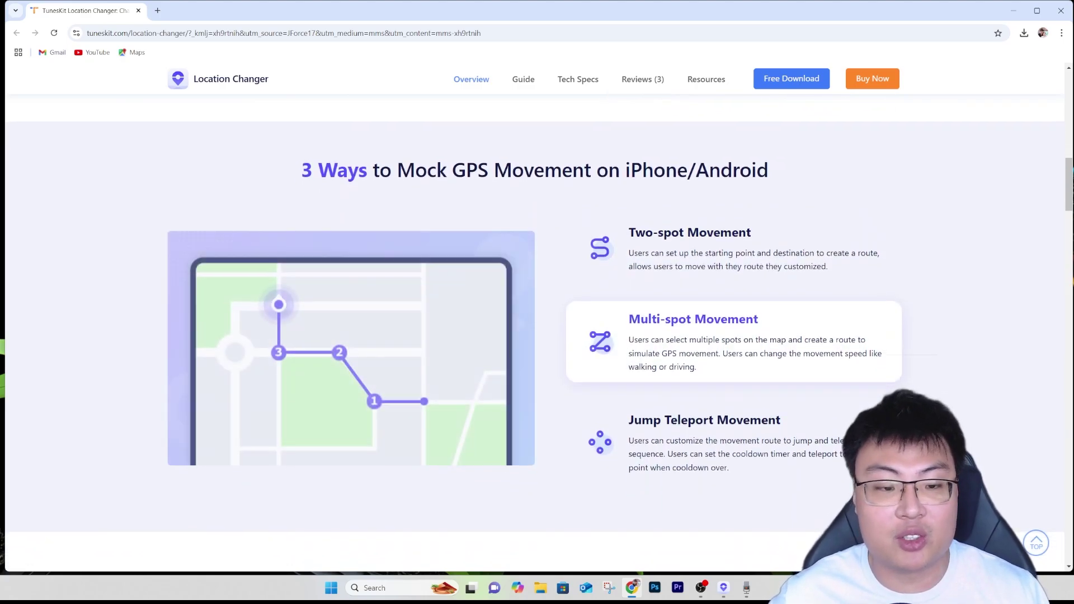
scroll(535, 330, down, 1)
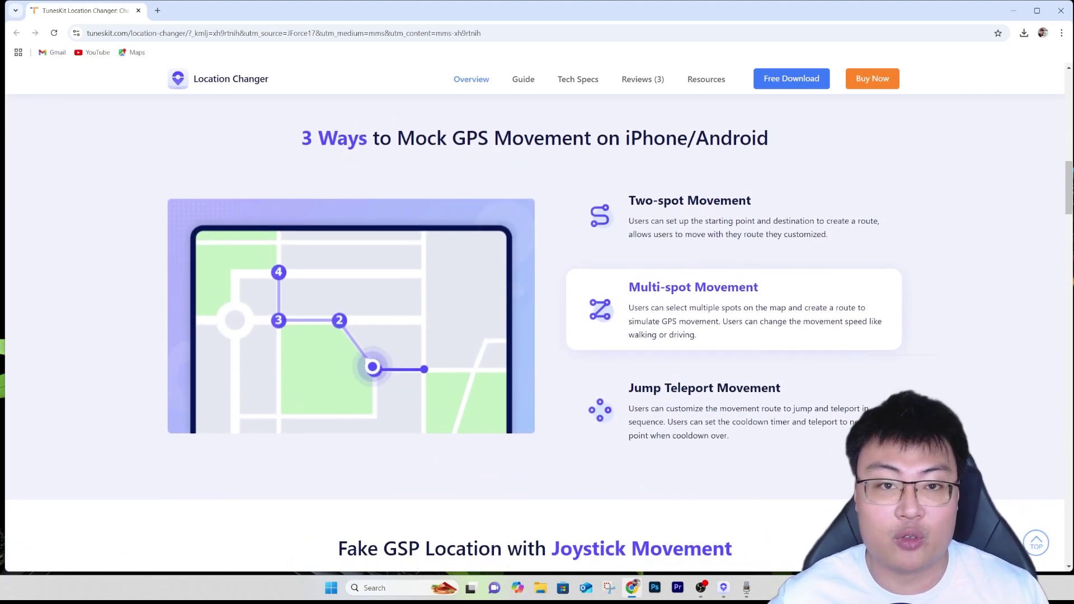
scroll(534, 330, down, 1)
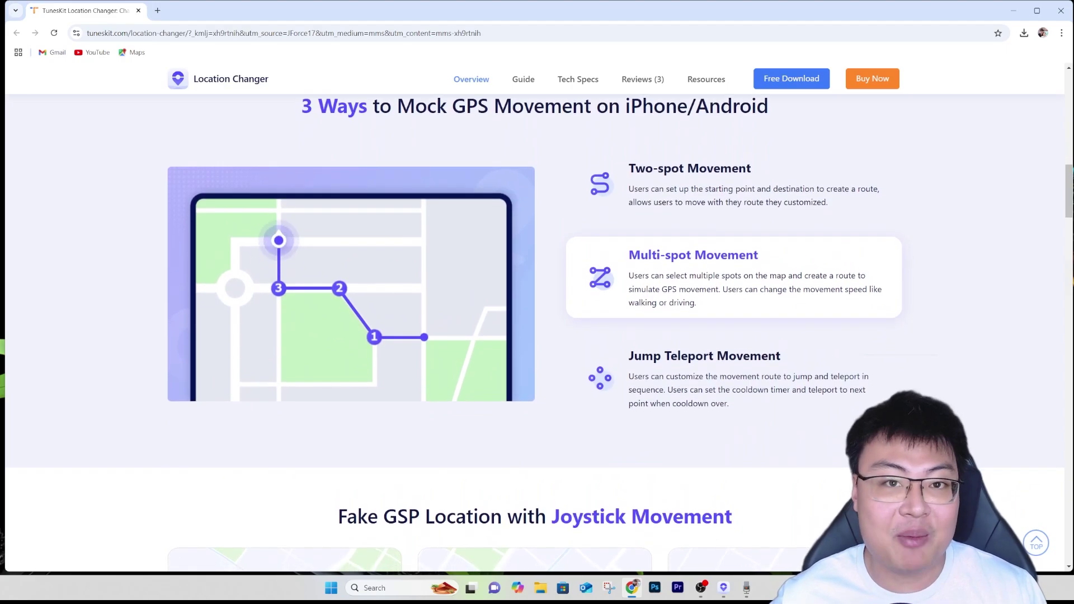
scroll(534, 330, down, 1)
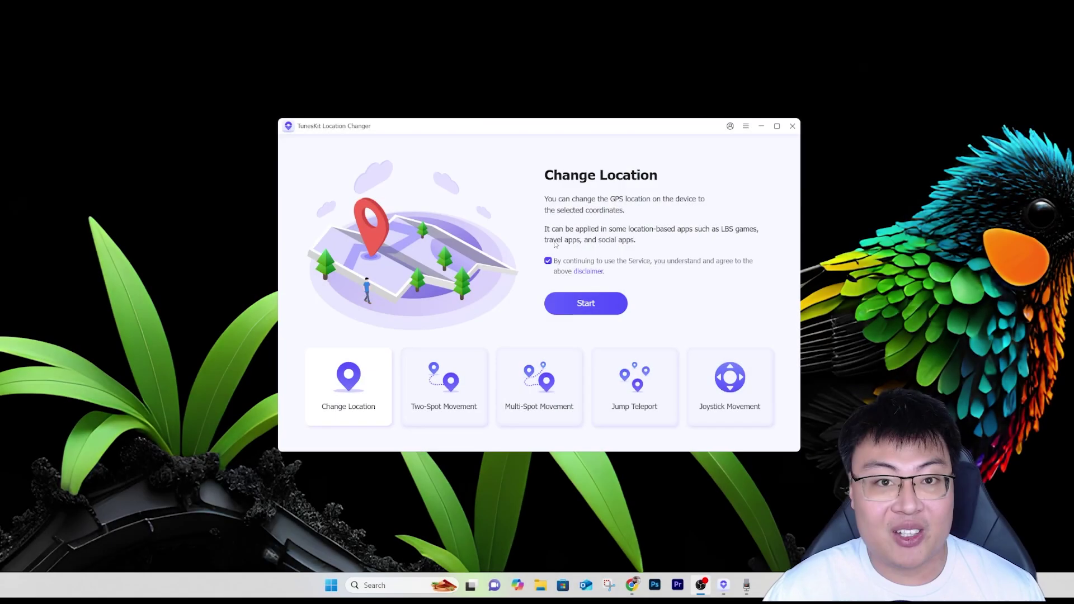
Step: Switch to TunesKit Location Changer and review the Change Location, Two-Spot Movement, Multi-Spot Movement, Jump Teleport and Joystick Movement modes
drag(569, 126, 544, 123)
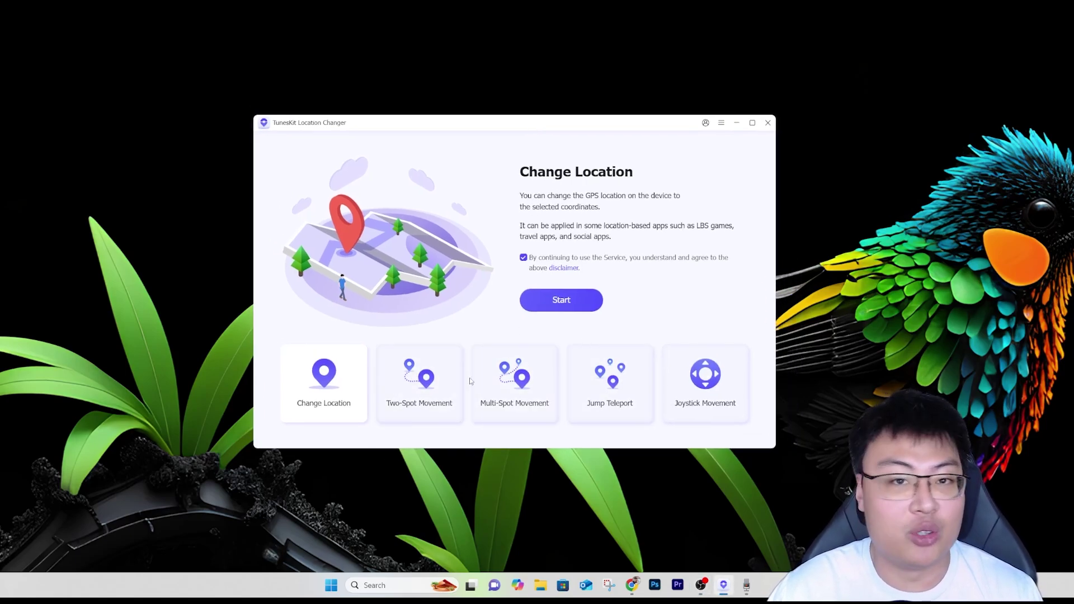
click(422, 383)
click(534, 385)
click(614, 386)
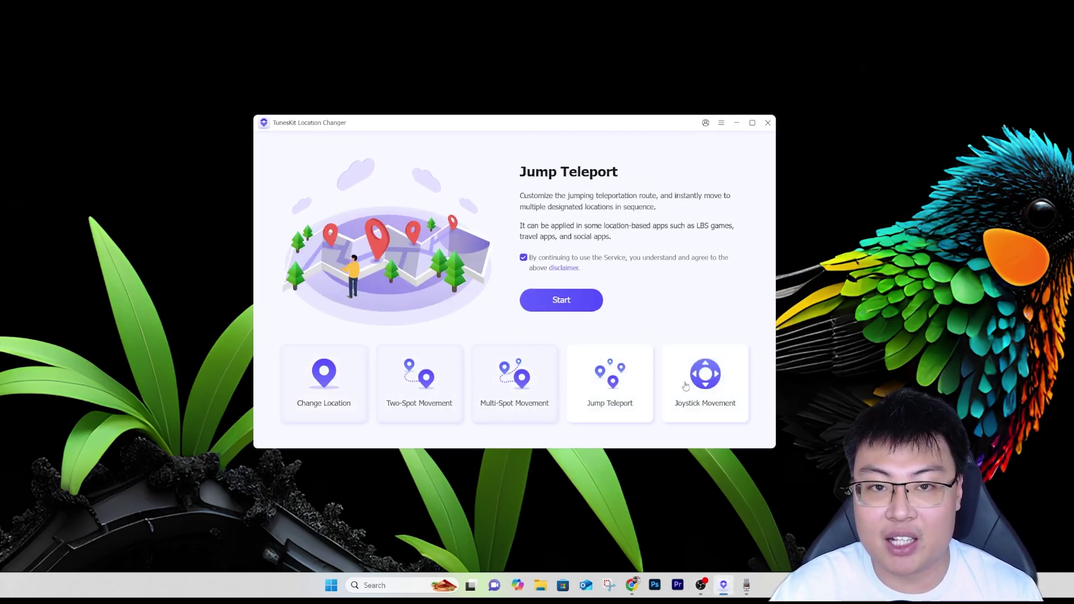
click(711, 383)
click(335, 387)
click(438, 397)
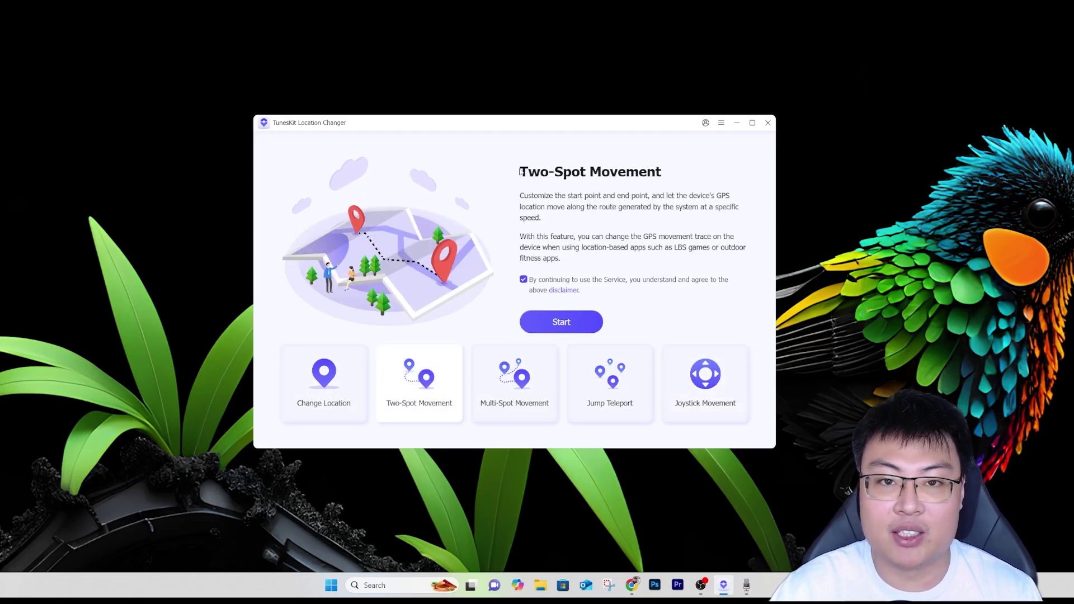
click(514, 383)
click(609, 385)
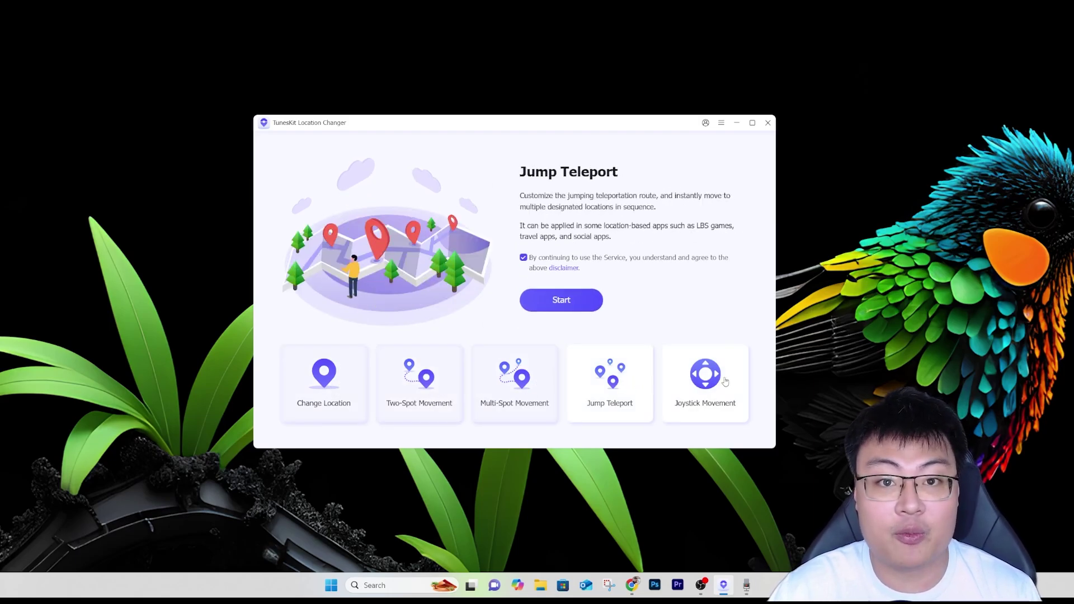
click(679, 384)
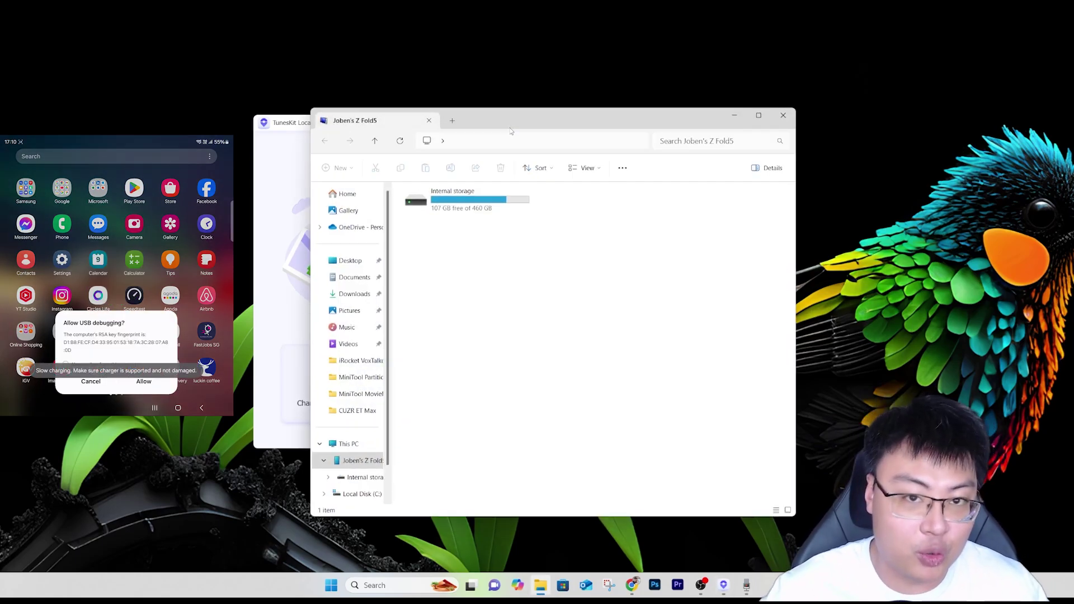
Step: Close the phone's storage window and start the Change Location mode
click(783, 115)
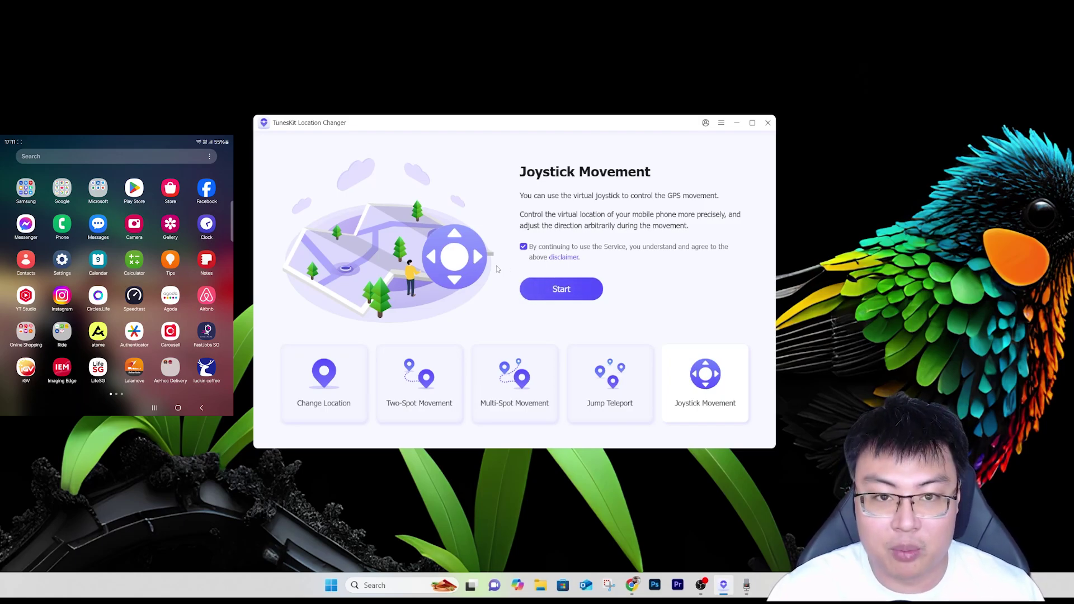
click(323, 389)
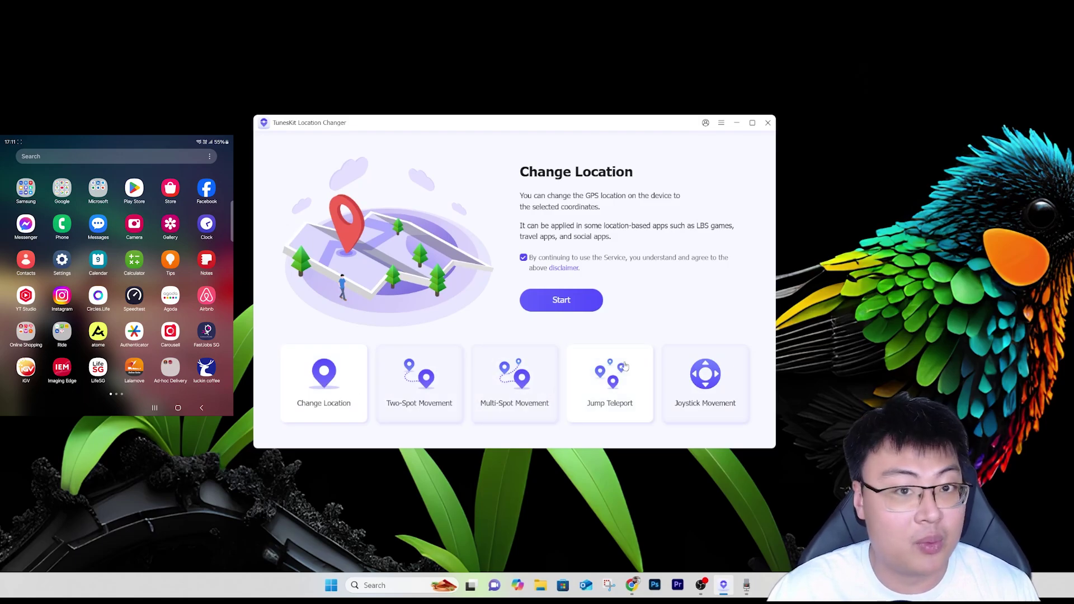
click(557, 306)
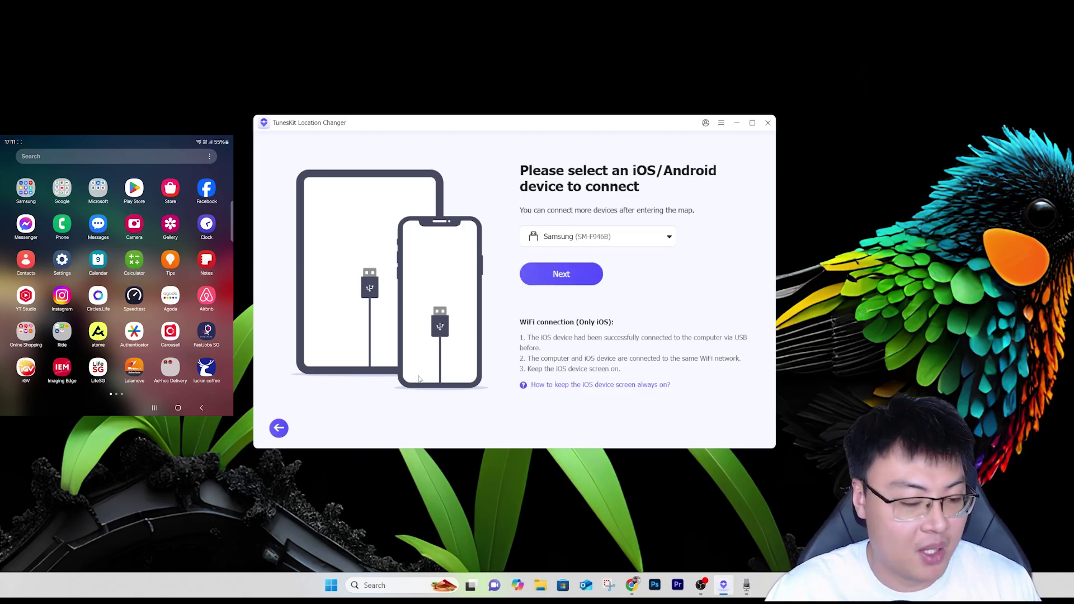
Step: Select the Samsung (SM-F946B) as the device, connect it and open the Change Location map, closing the phone's storage window
click(618, 244)
click(623, 238)
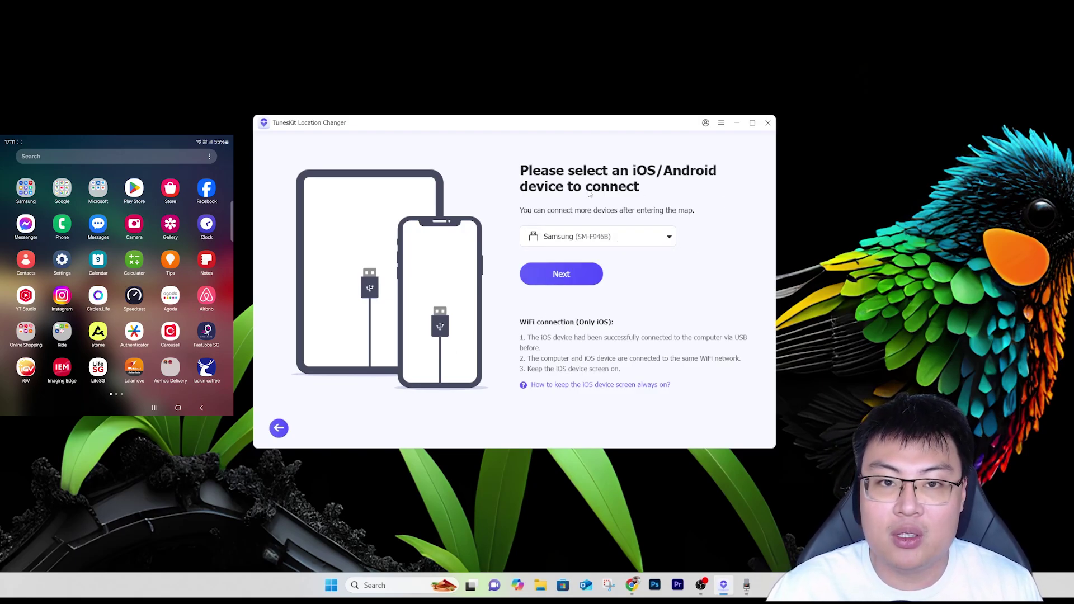
click(568, 280)
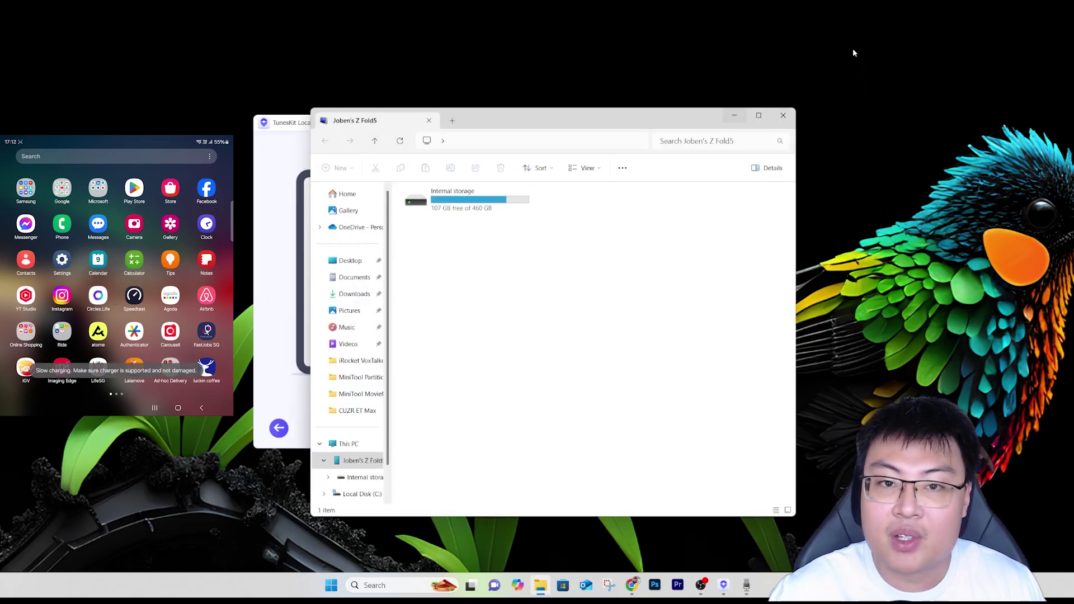
click(783, 115)
click(560, 275)
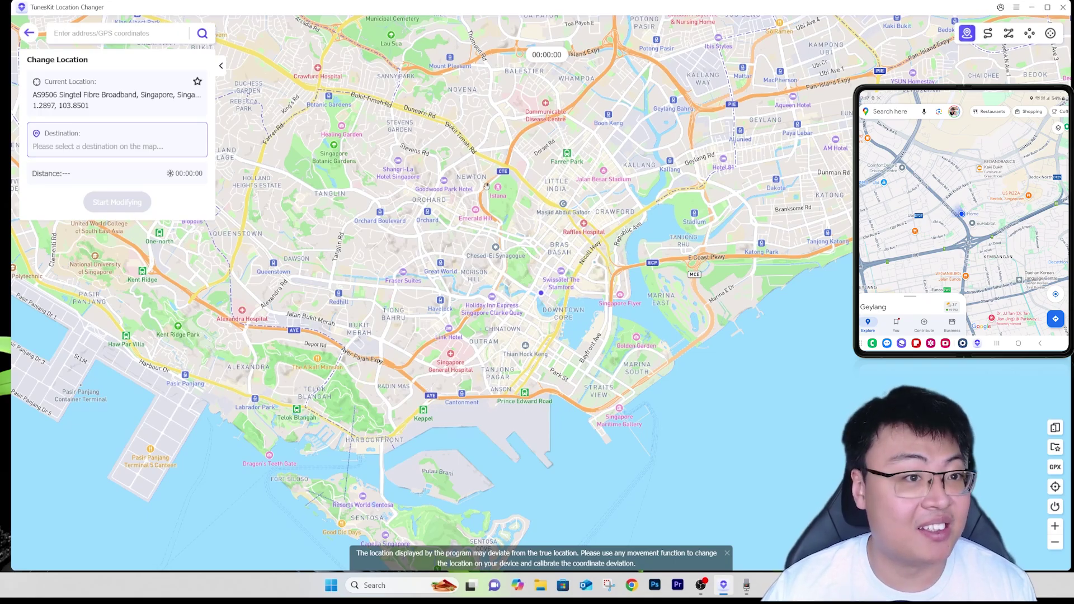
drag(463, 162, 610, 385)
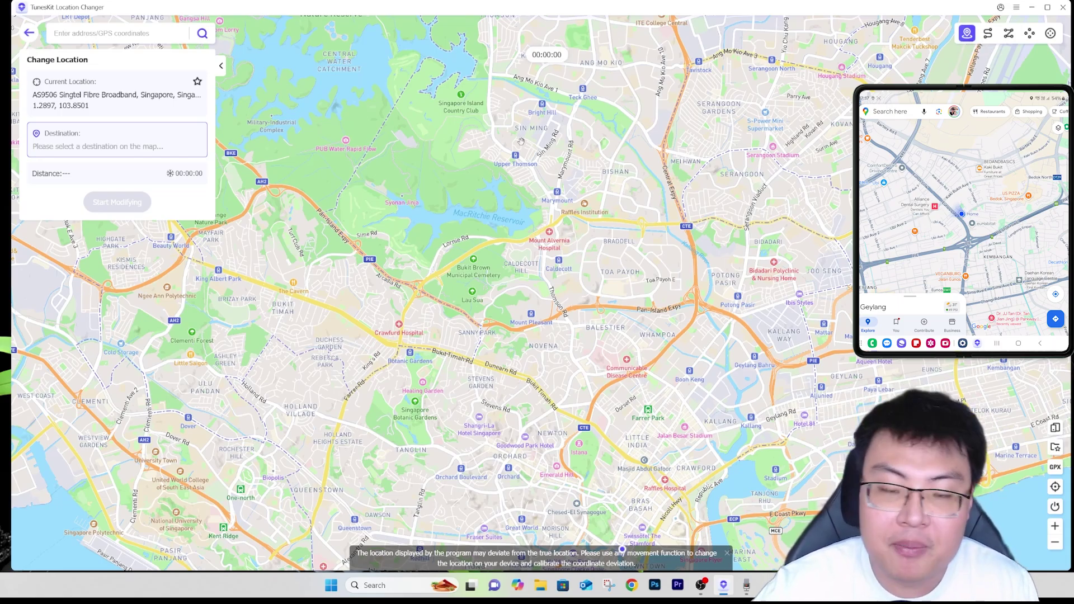
Step: Set the destination in the reservoir at Central Water Catchment on the map
drag(369, 362, 358, 277)
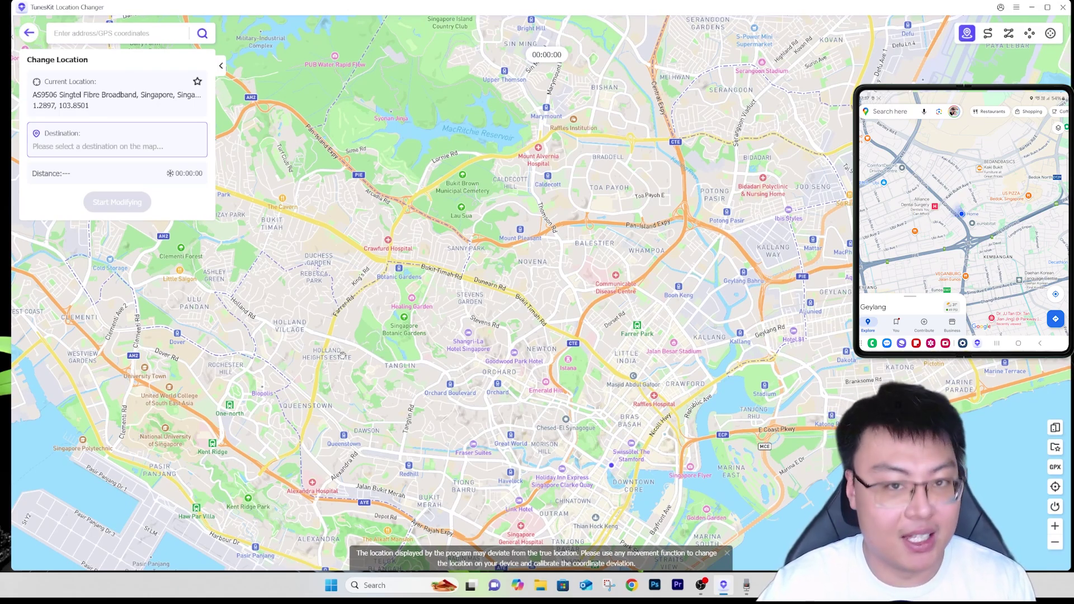
drag(474, 299, 680, 388)
drag(543, 84, 552, 251)
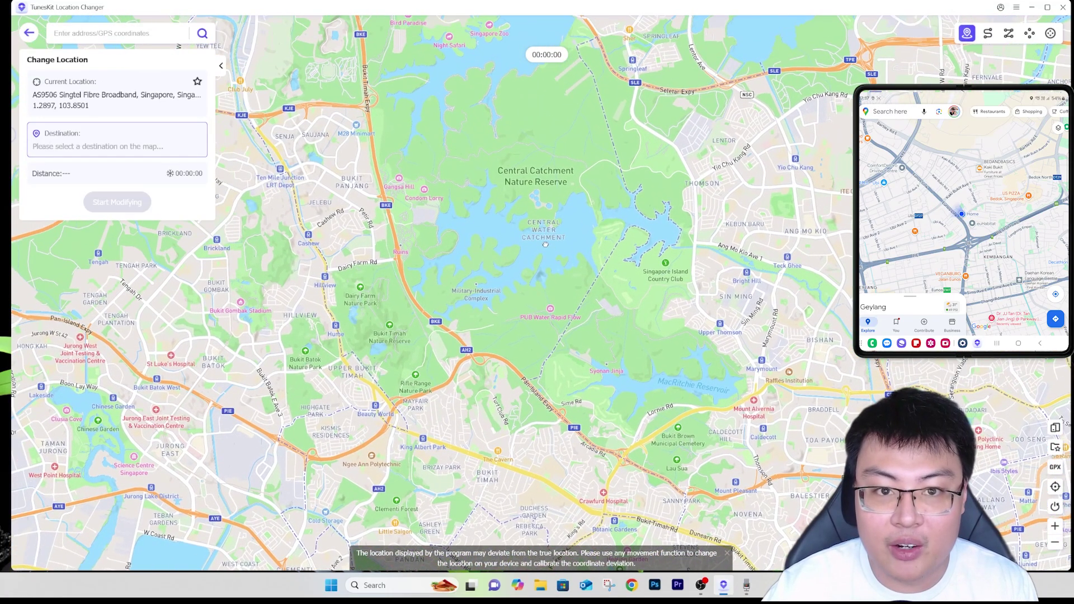
click(548, 245)
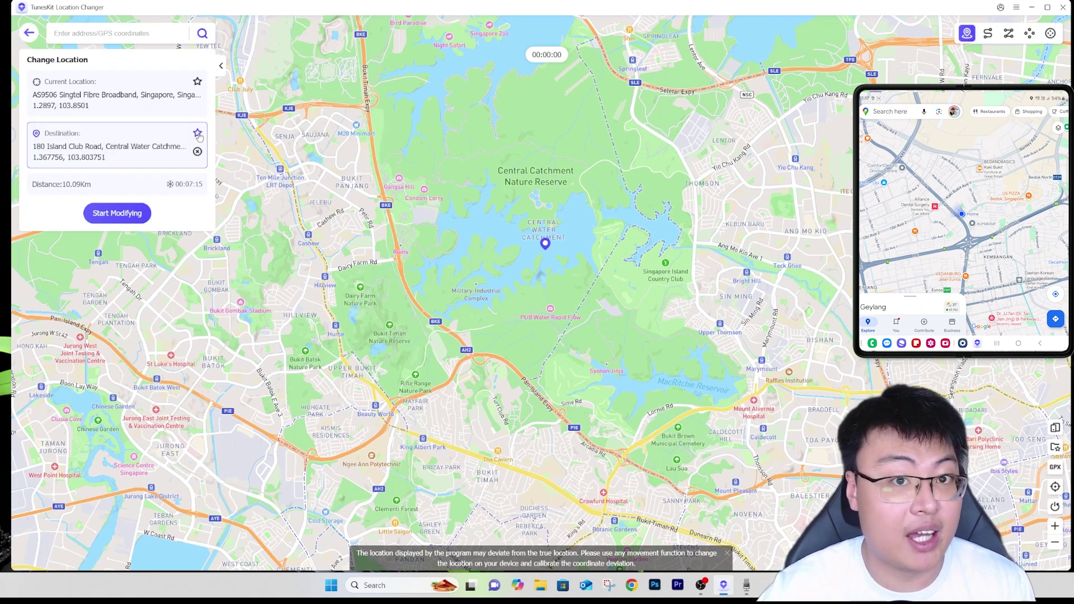
Step: Try several other destinations on the map, including Bukit Batok East Avenue 4 and the Pan-Island Expressway at Bukit Timah
drag(389, 304, 385, 271)
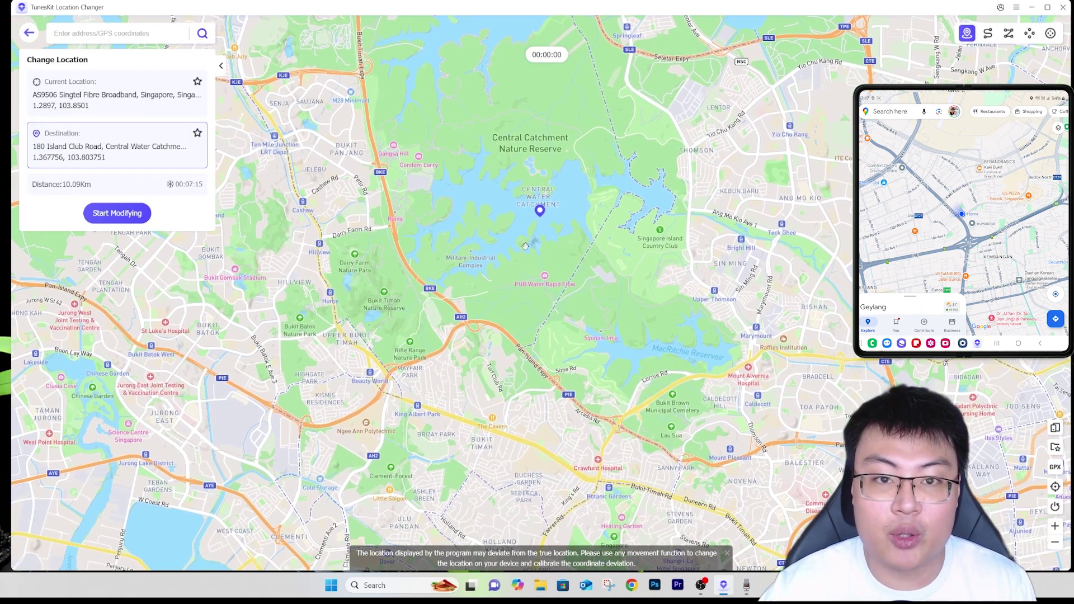
click(284, 246)
click(271, 324)
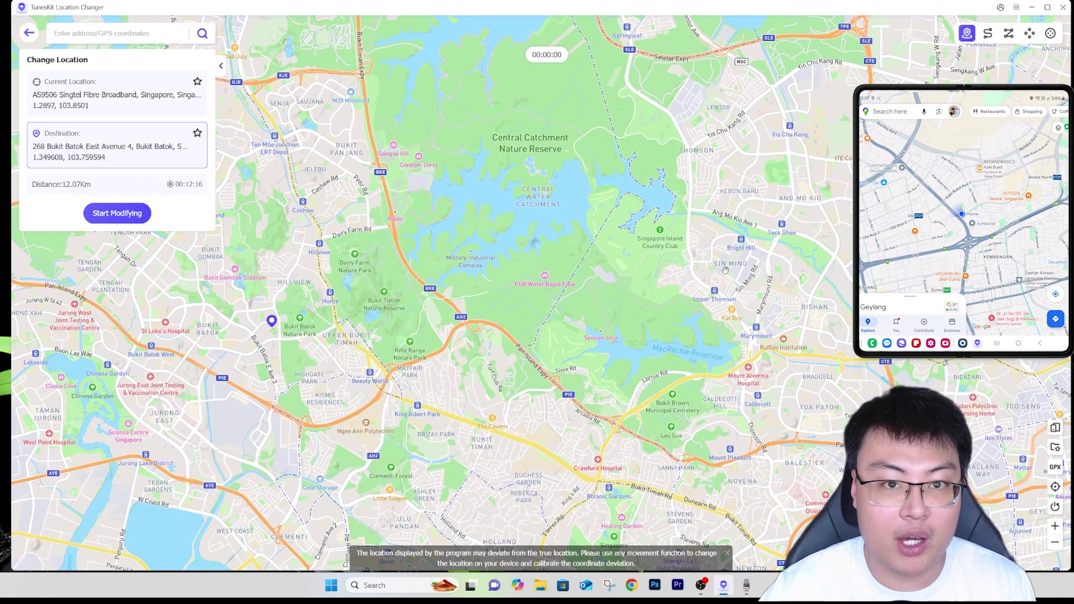
click(767, 260)
click(329, 240)
click(568, 436)
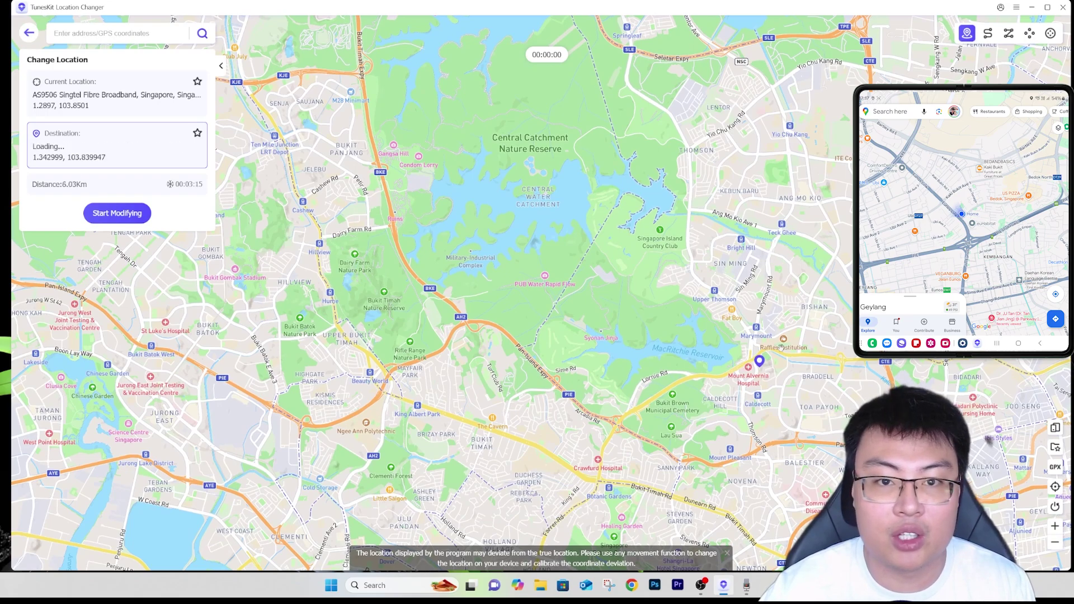
click(809, 257)
drag(398, 393, 373, 395)
click(355, 397)
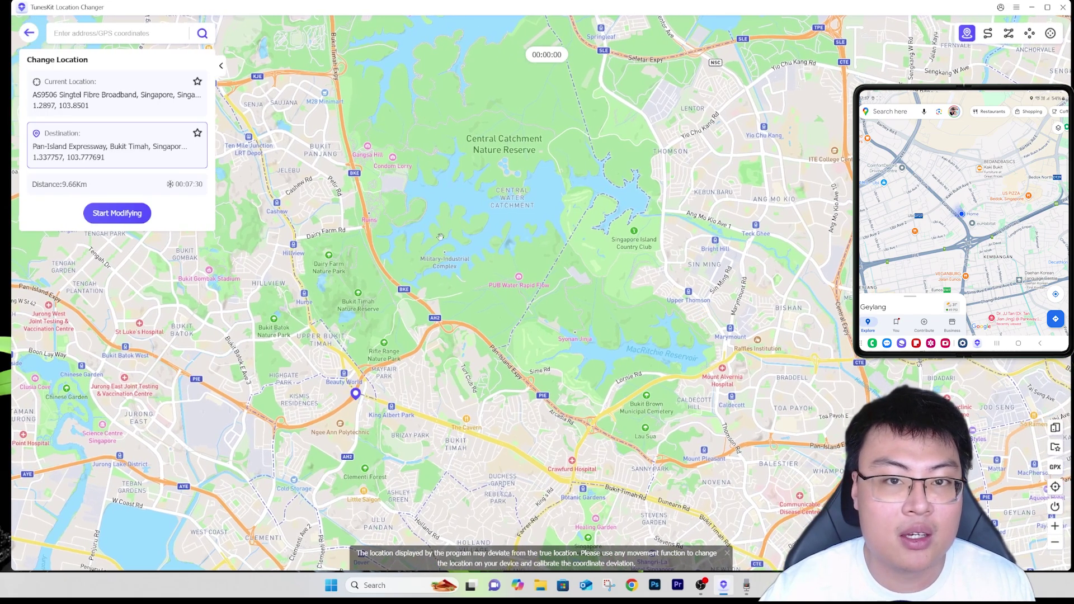
Step: Set the destination in Upper Peirce Reservoir by the Central Water Catchment label and modify the phone's location to it, accepting the location-based apps warning
click(513, 209)
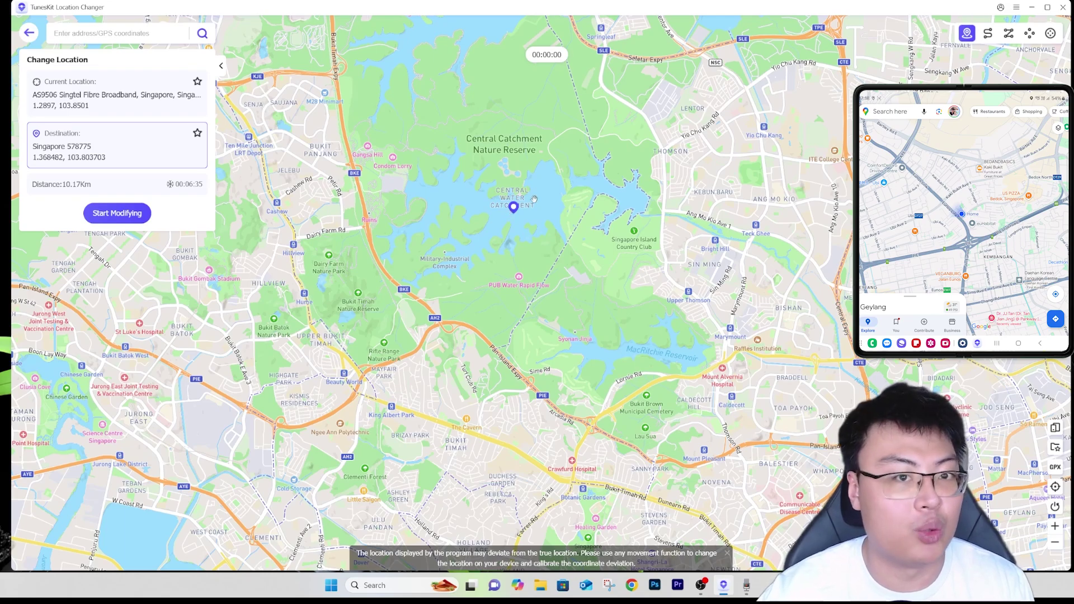
scroll(541, 197, up, 2)
drag(515, 216, 571, 247)
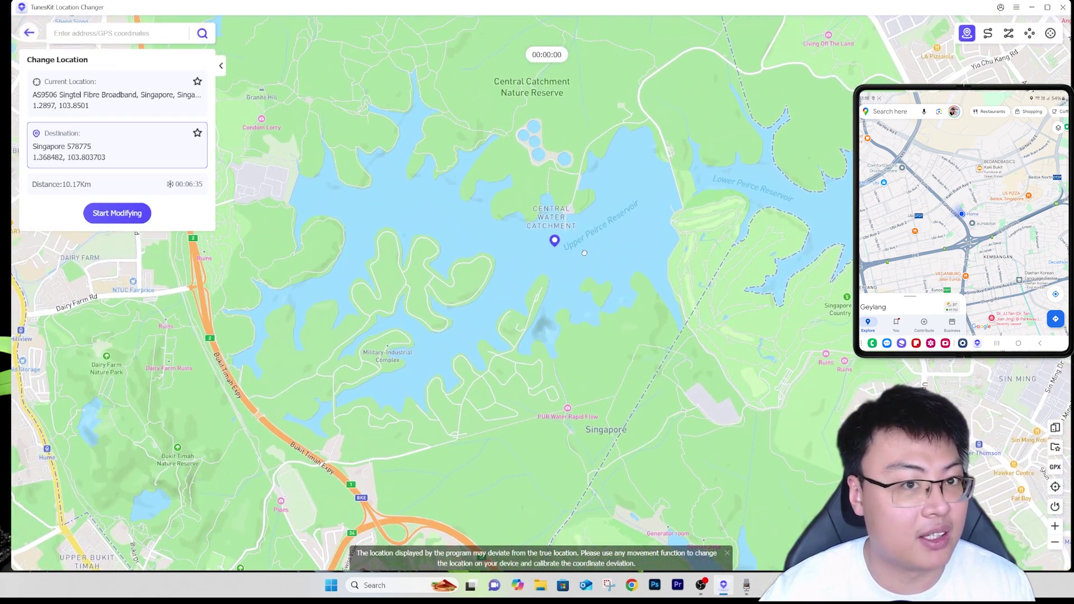
click(114, 215)
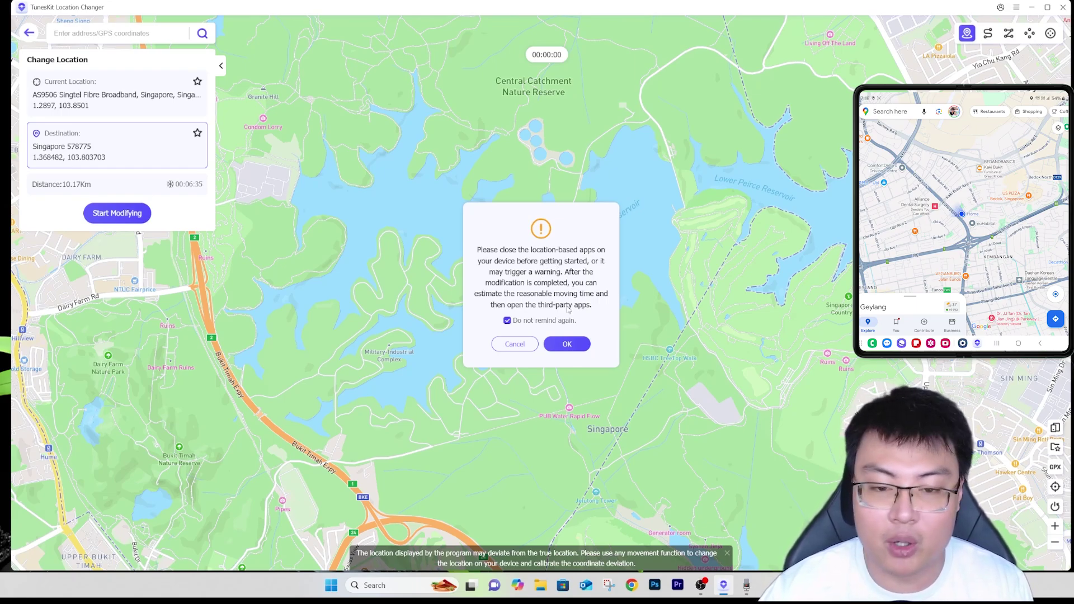
click(566, 343)
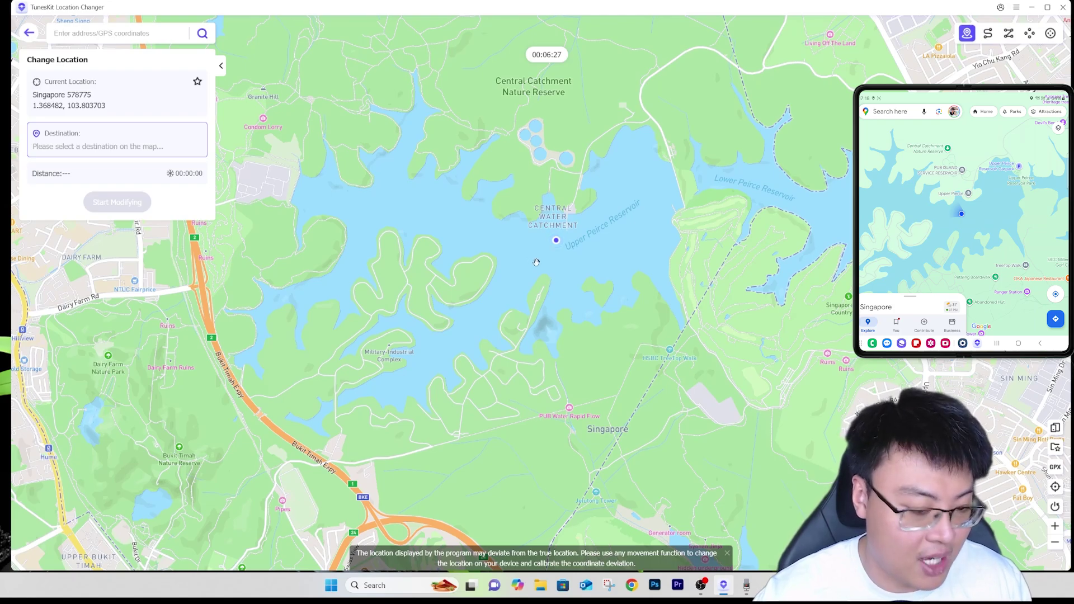
Step: Change the phone's location to Bukit Panjang Government High School on Choa Chu Kang Avenue 4, followed by Choa Chu Kang Avenue 6
drag(531, 272, 655, 272)
drag(458, 313, 581, 224)
drag(425, 240, 694, 246)
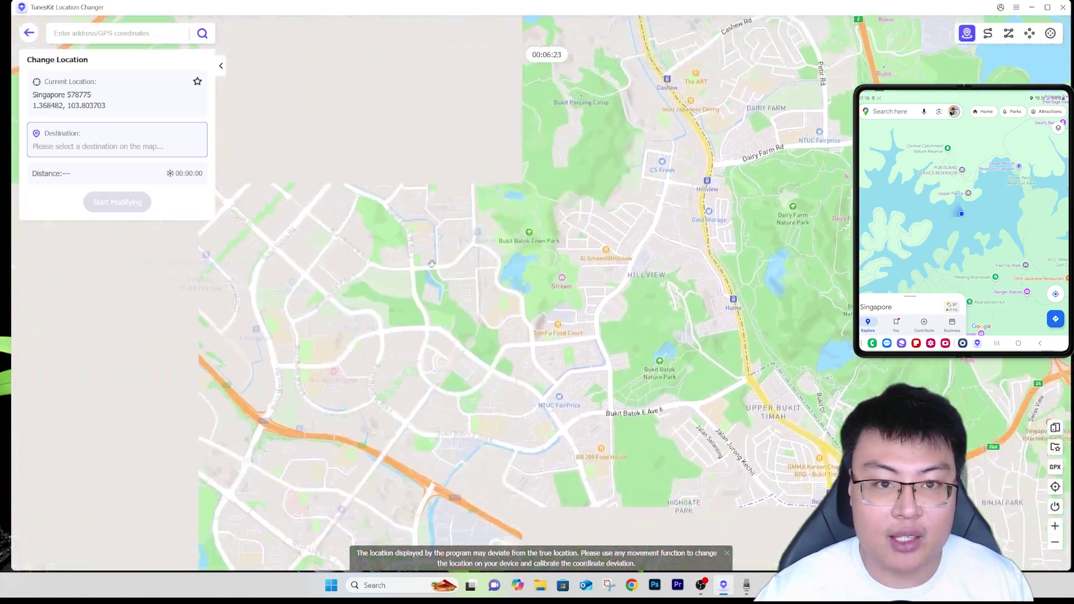
drag(375, 185, 551, 352)
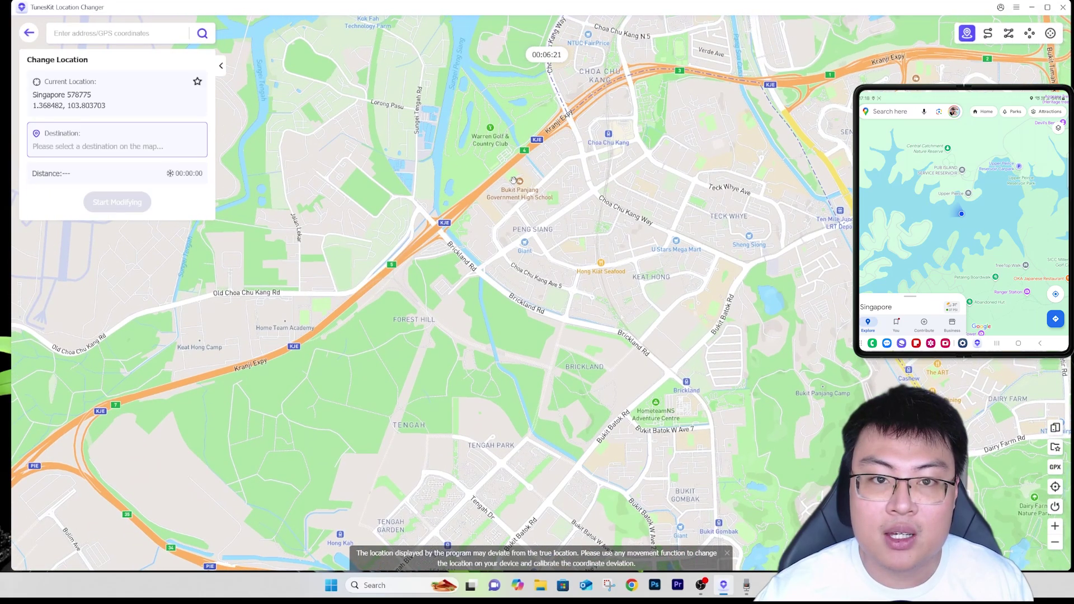
scroll(525, 202, up, 3)
click(516, 192)
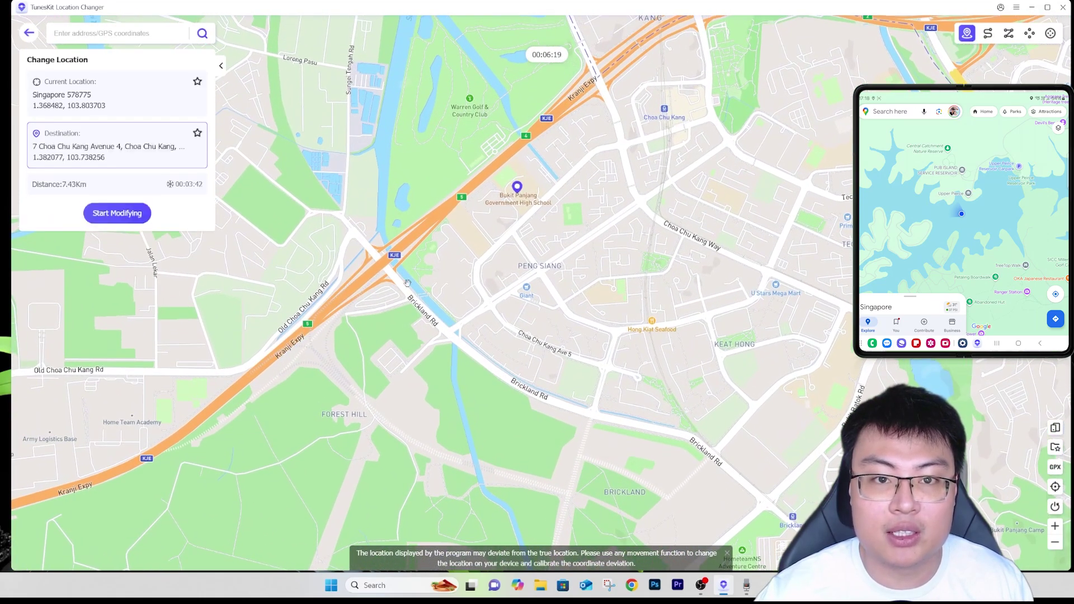
click(117, 215)
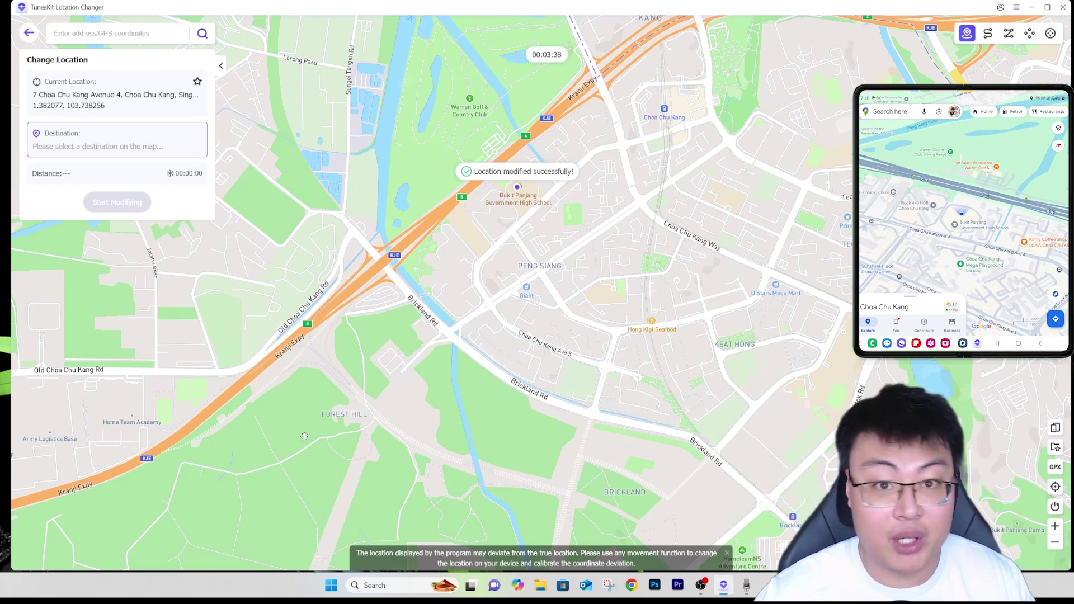
click(605, 348)
click(116, 213)
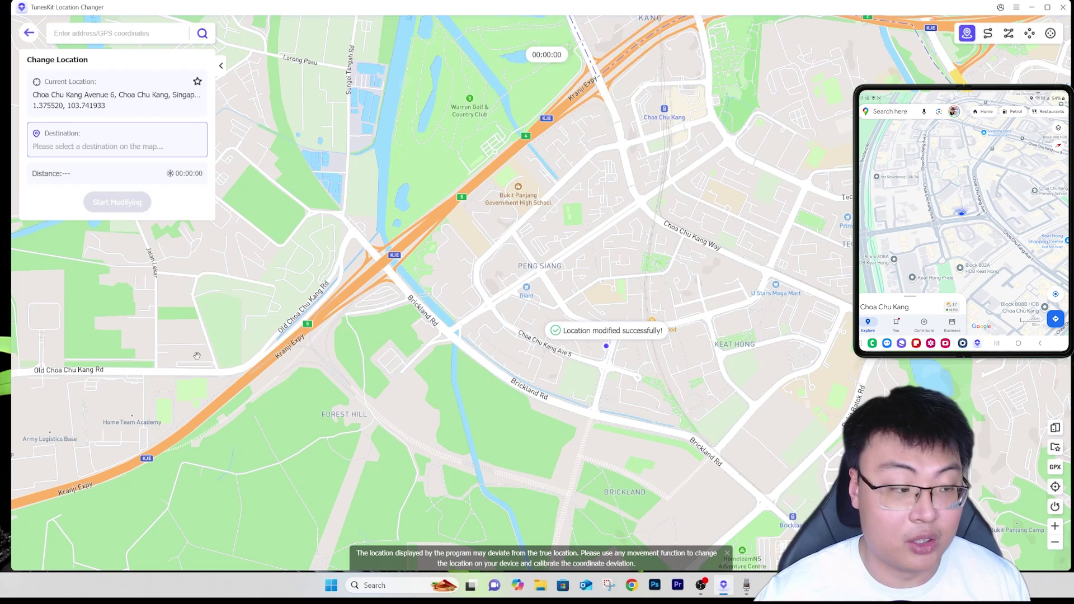
Step: Collapse the Change Location settings and switch to the Two-Spot Movement mode
scroll(570, 344, down, 2)
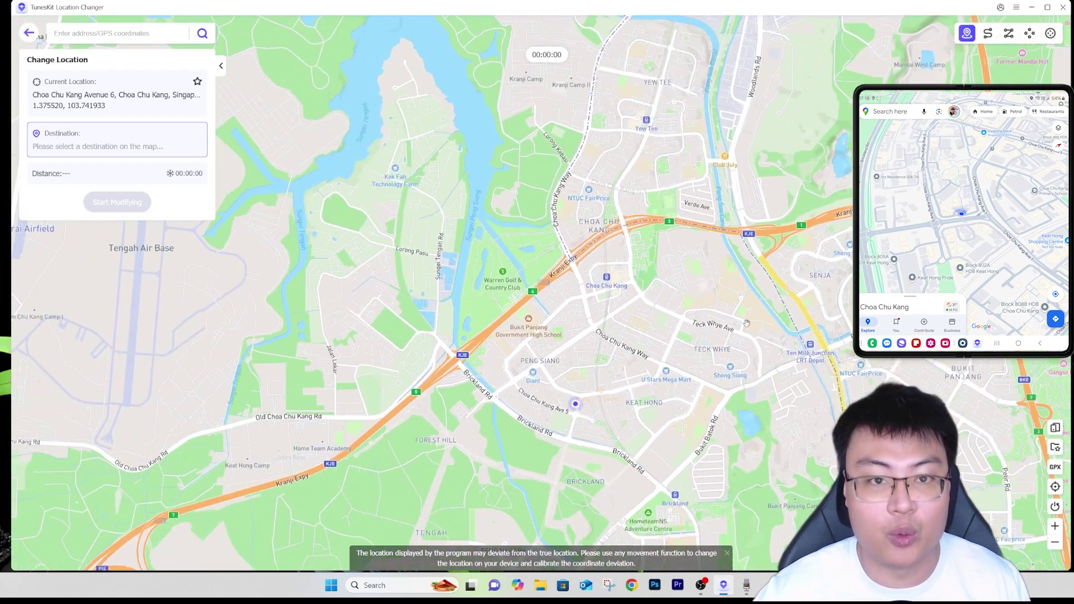
drag(746, 322, 523, 435)
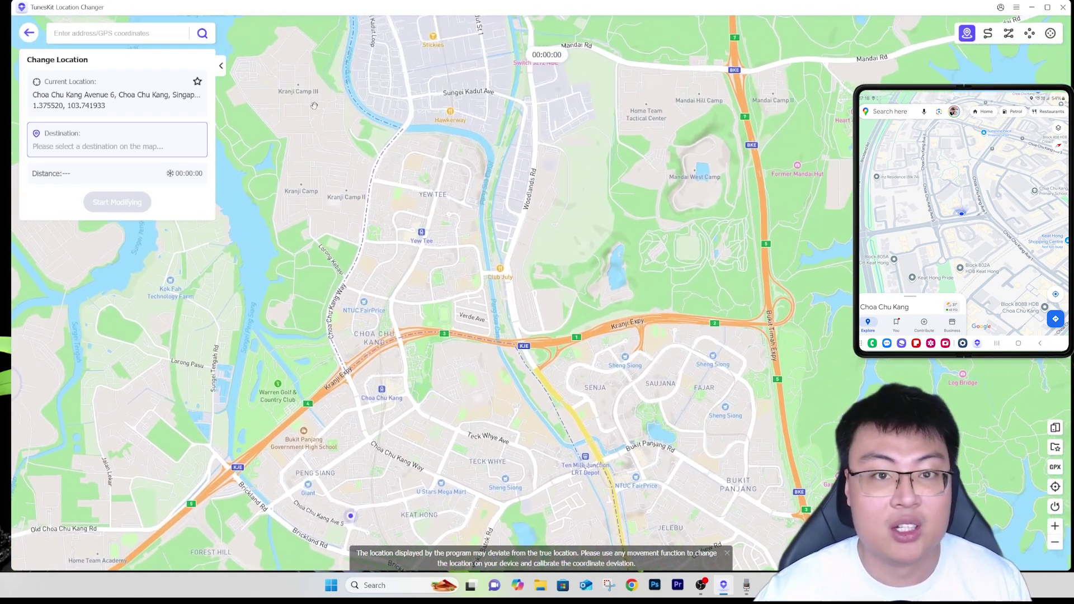
click(221, 67)
scroll(562, 349, down, 1)
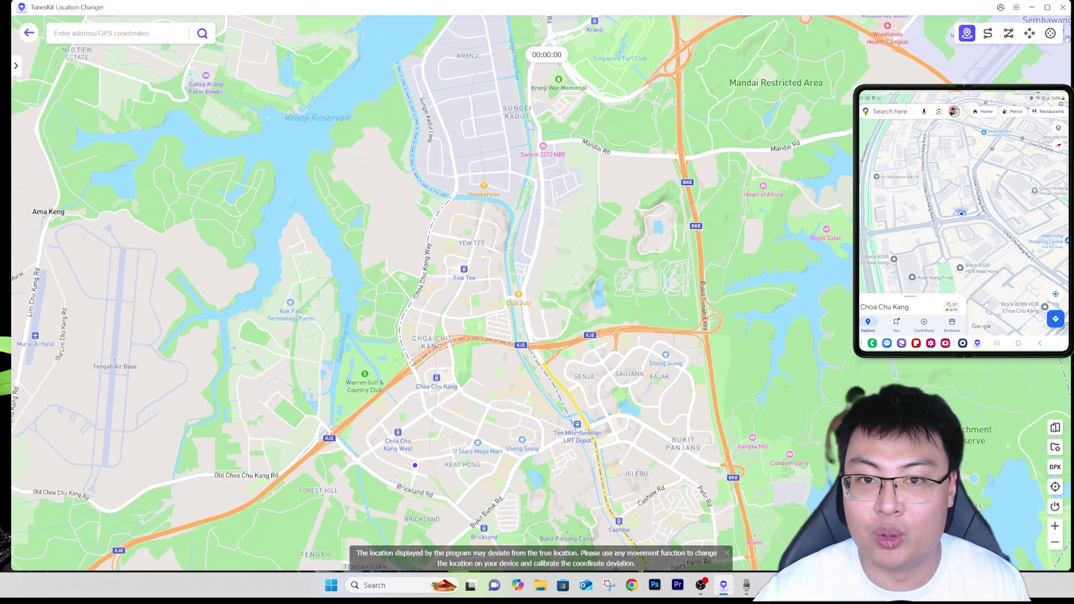
click(988, 35)
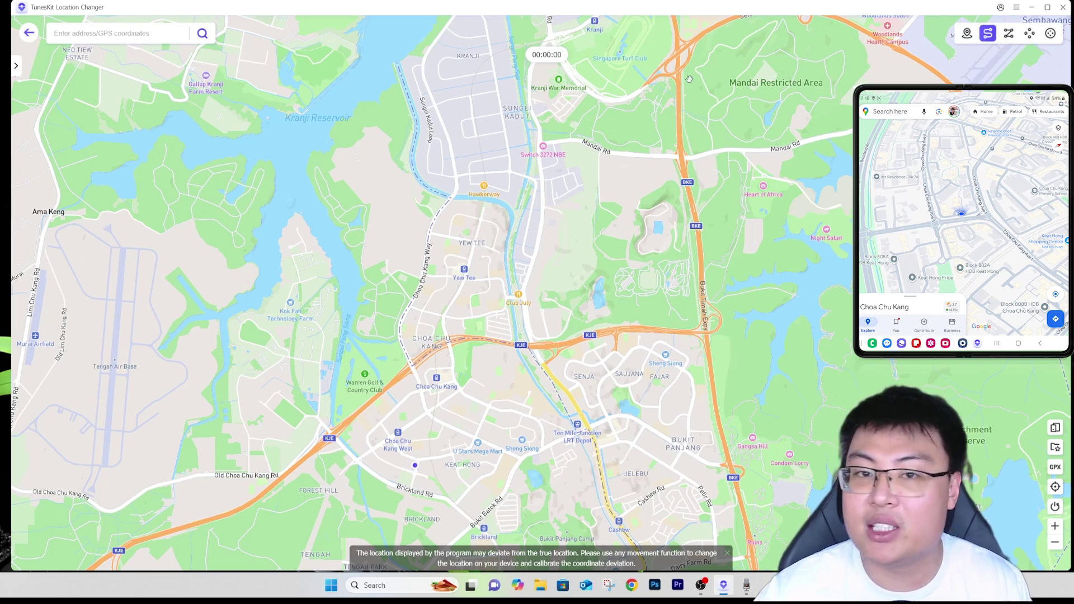
Step: Set the route's end point at Hillview station on Upper Bukit Timah Road and expand the Two-Spot Movement settings
drag(676, 222, 783, 142)
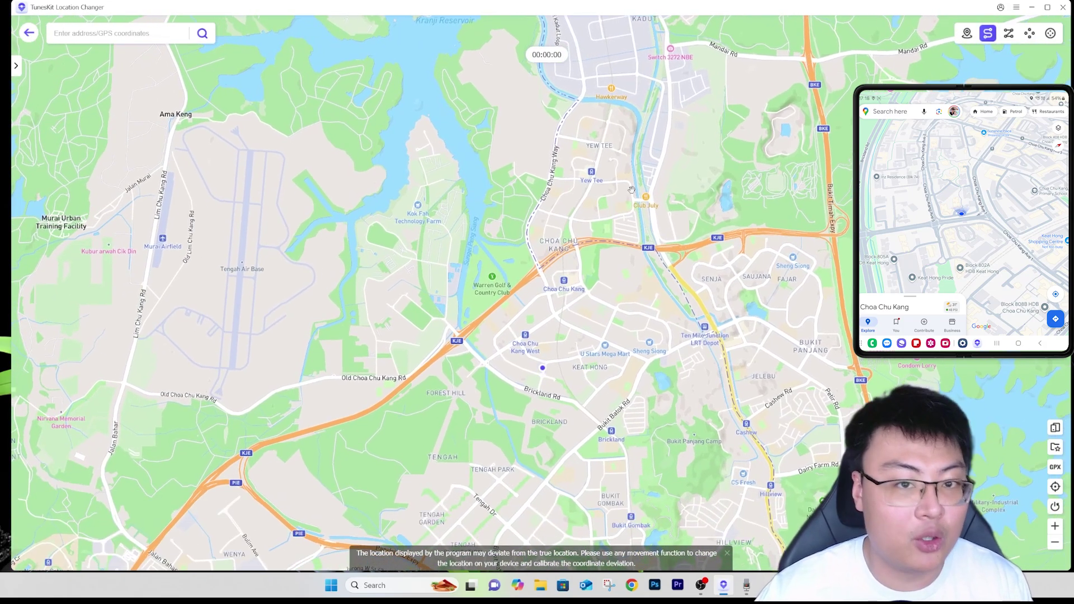
scroll(654, 207, down, 2)
scroll(721, 231, down, 3)
drag(738, 313, 627, 333)
drag(475, 291, 567, 294)
scroll(565, 293, up, 5)
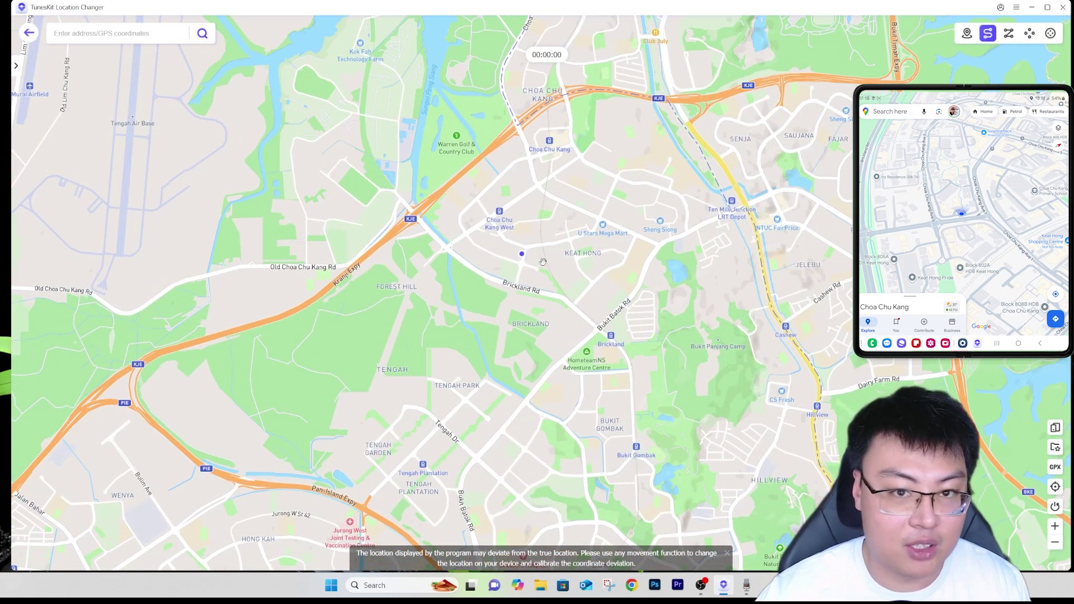
drag(772, 322, 717, 229)
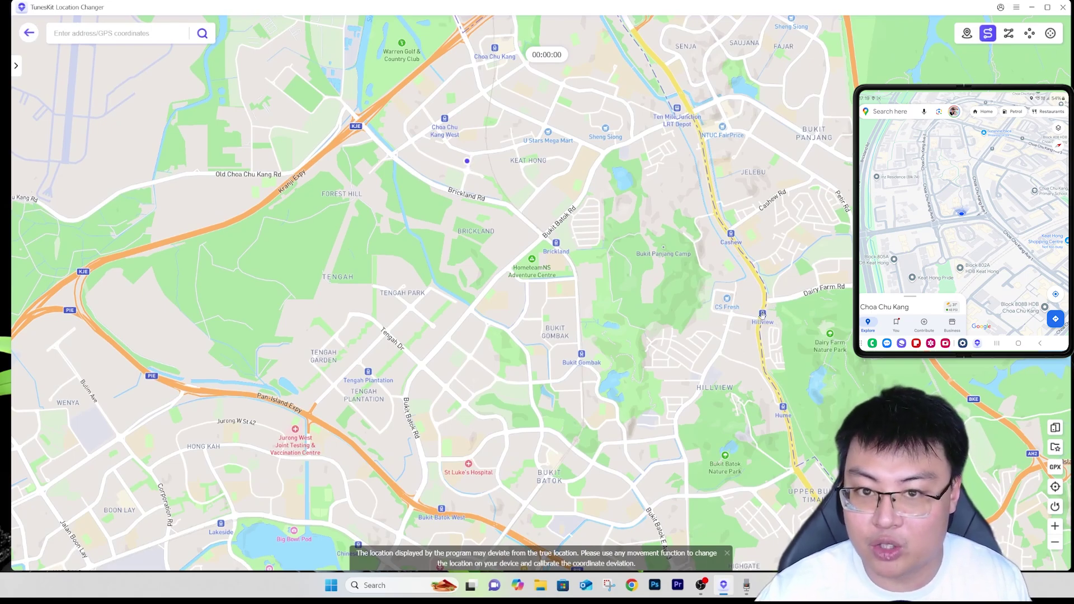
click(16, 66)
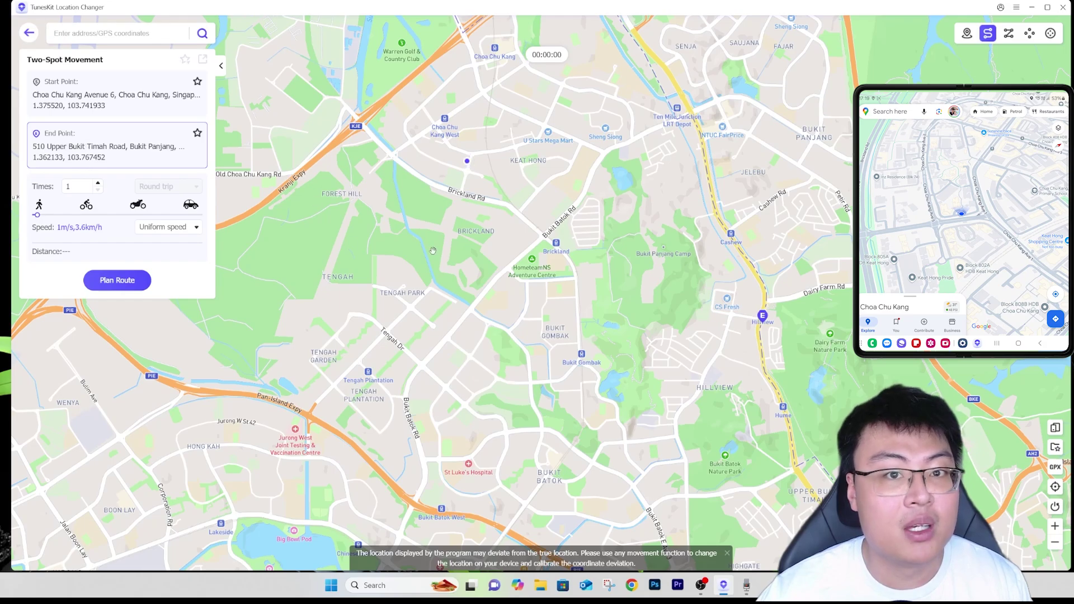
Step: Try alternative end points around Hillview station, including Dairy Farm Crescent and Upper Bukit Timah Road
click(755, 344)
click(771, 290)
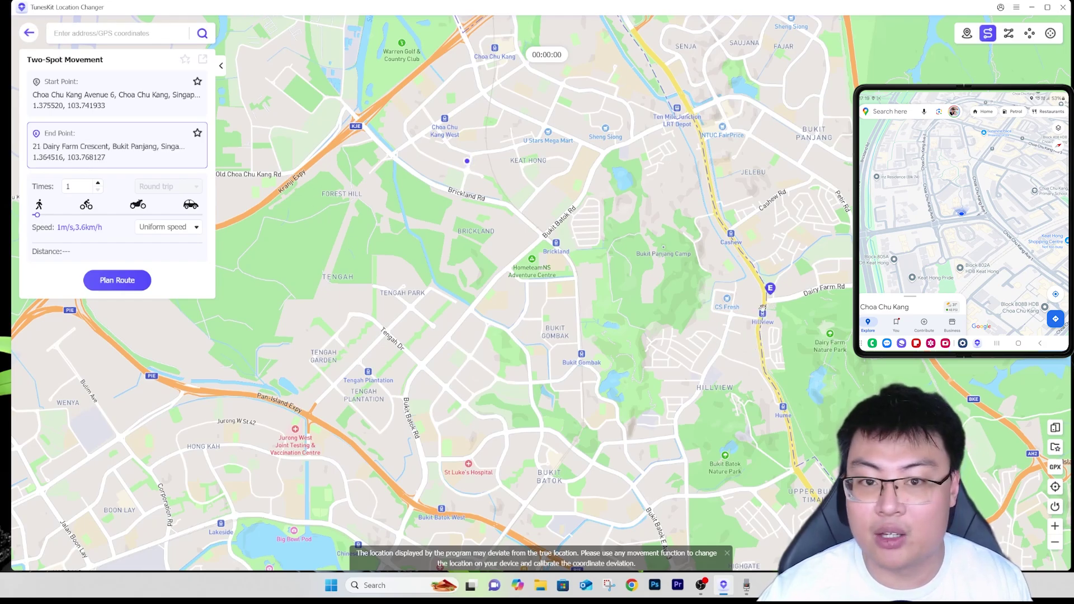
click(758, 352)
click(735, 308)
click(762, 314)
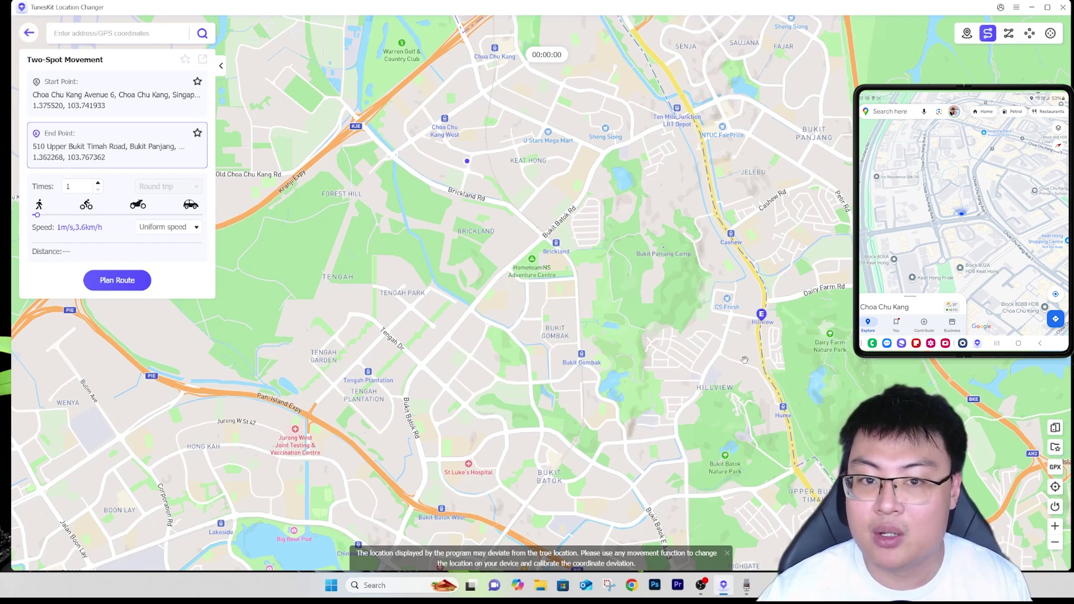
Step: Move the route's end point to Dairy Farm Nature Park on Dairy Farm Loop
drag(788, 357, 770, 334)
scroll(822, 337, up, 1)
scroll(821, 338, up, 2)
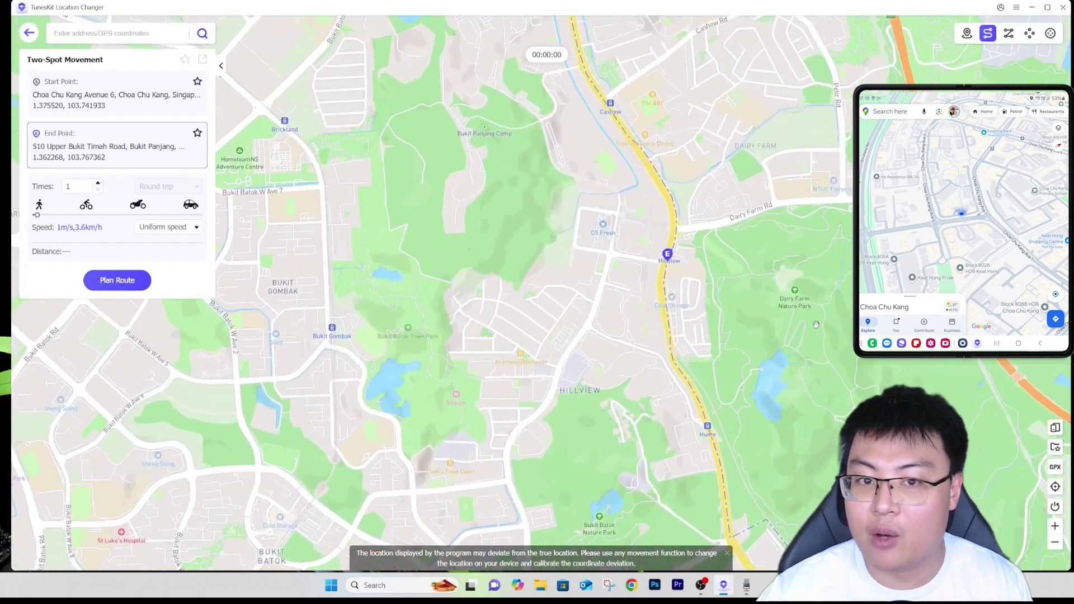
click(793, 288)
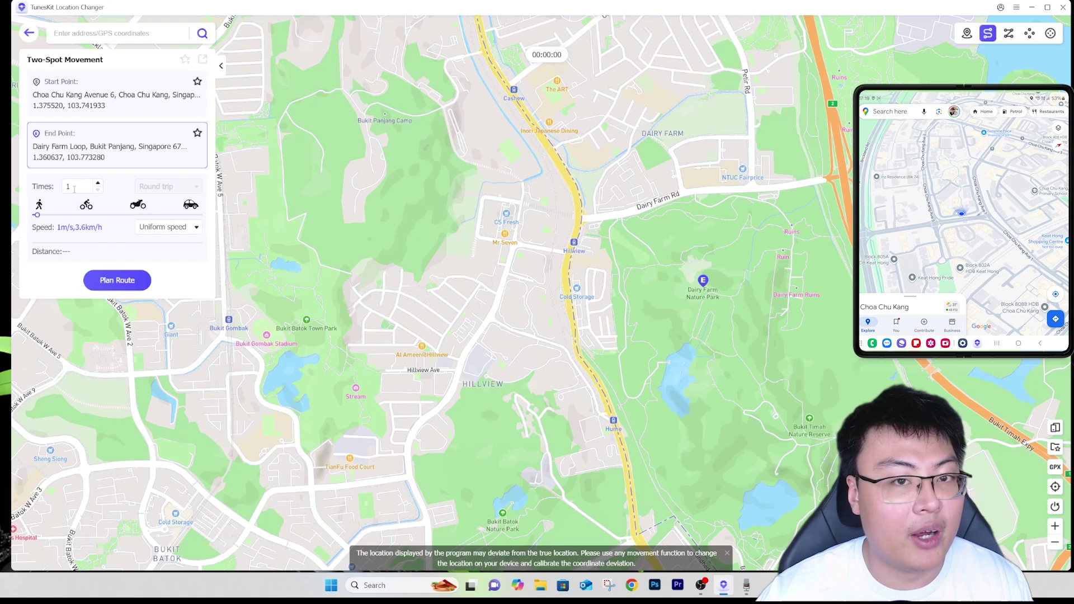
Step: Try 2 as the number of movement times, check the Round trip setting, and return the number to 1
click(97, 184)
click(175, 190)
click(175, 191)
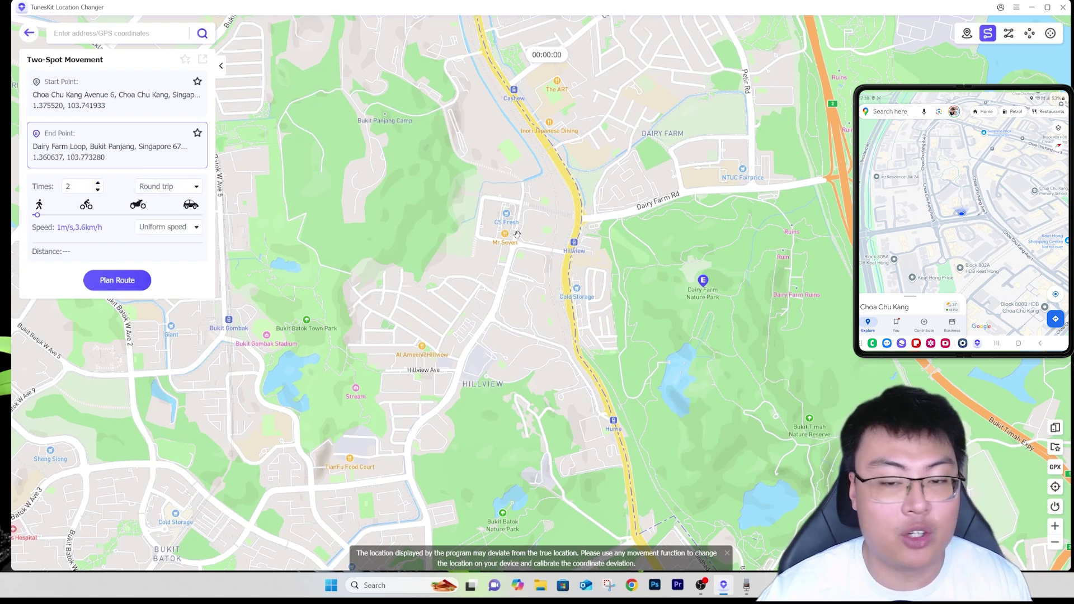
click(97, 190)
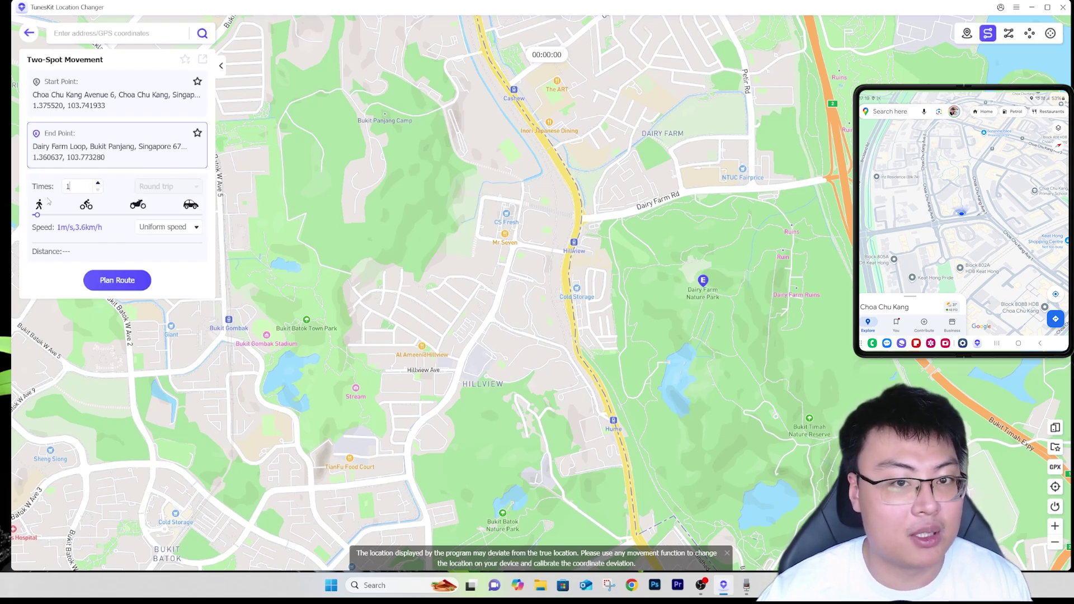
Step: Set the movement speed to motorcycle level at 18.5 m/s (66.6 km/h) and view the available speed types
drag(37, 218, 137, 226)
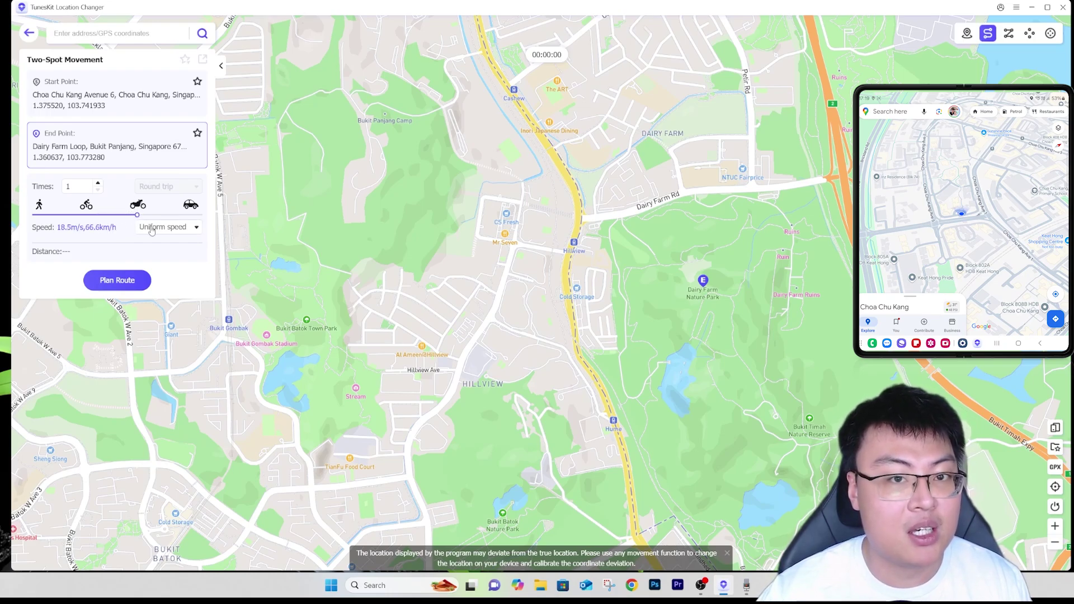
click(142, 229)
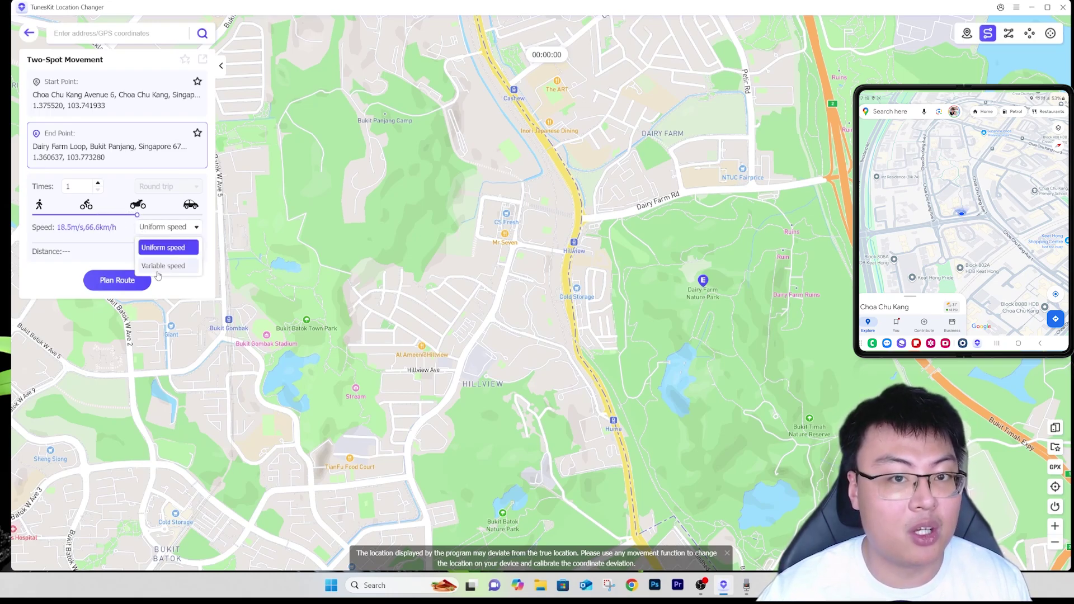
click(165, 231)
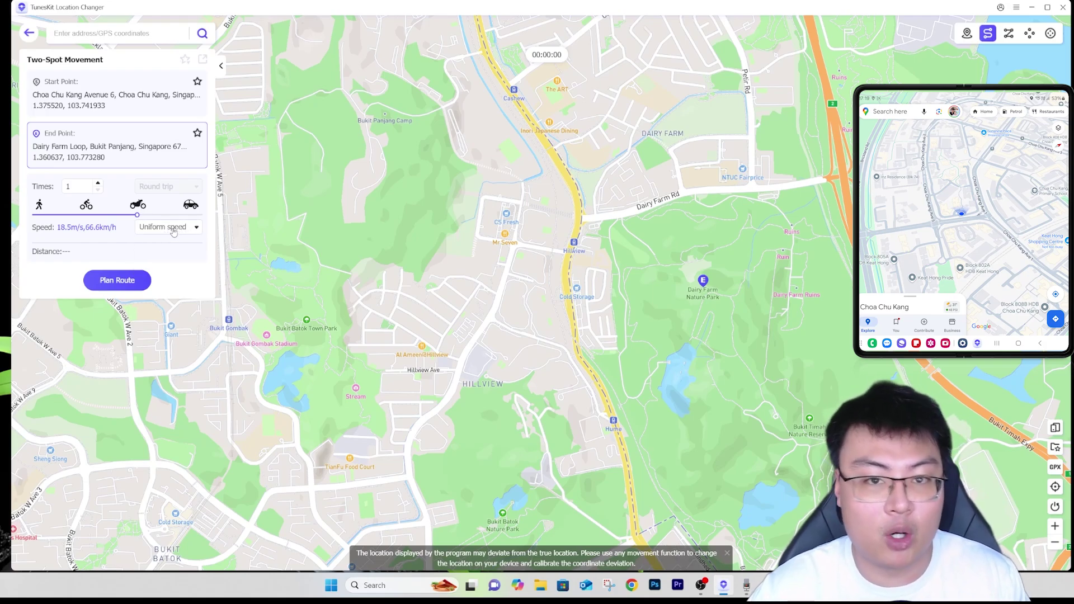
Step: Try Variable speed as the speed type and switch back to Uniform speed
click(167, 227)
click(164, 263)
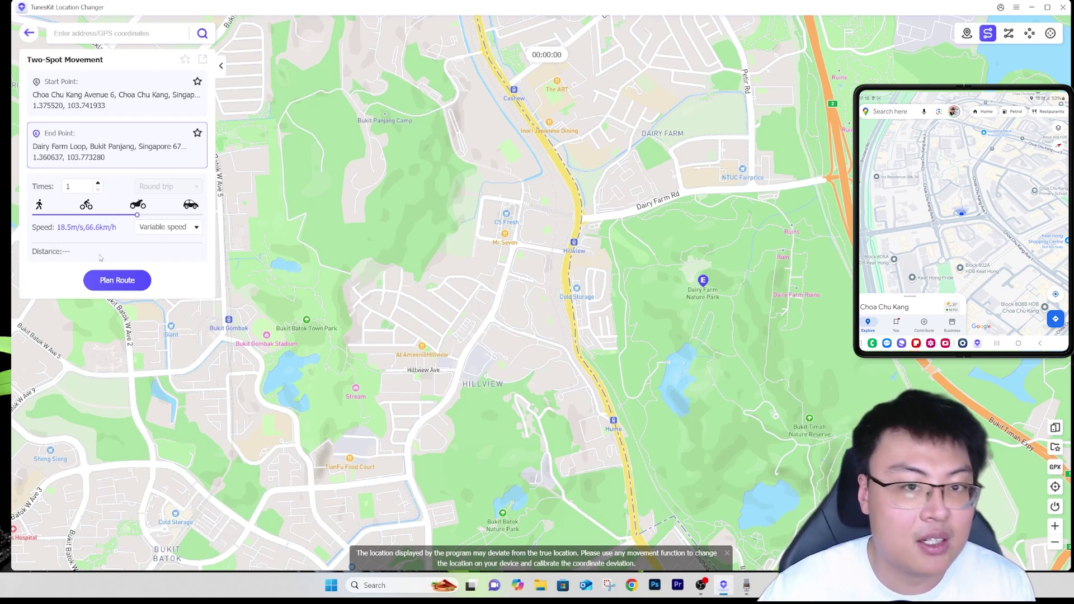
click(154, 228)
click(151, 242)
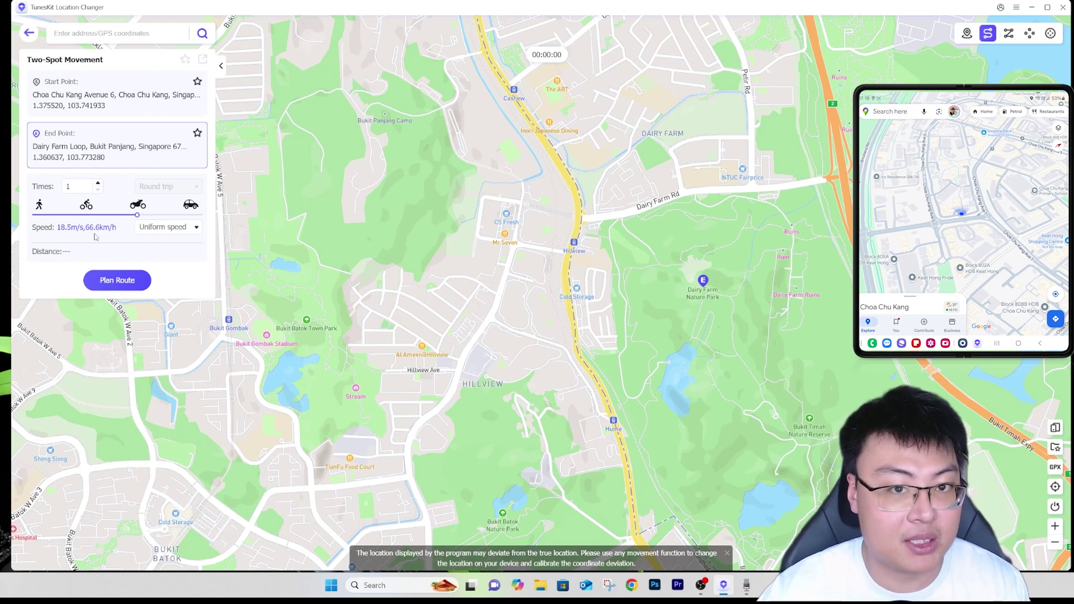
Step: Plan the route from Choa Chu Kang Avenue 6 to Dairy Farm Loop and examine the planned path on the map
click(121, 281)
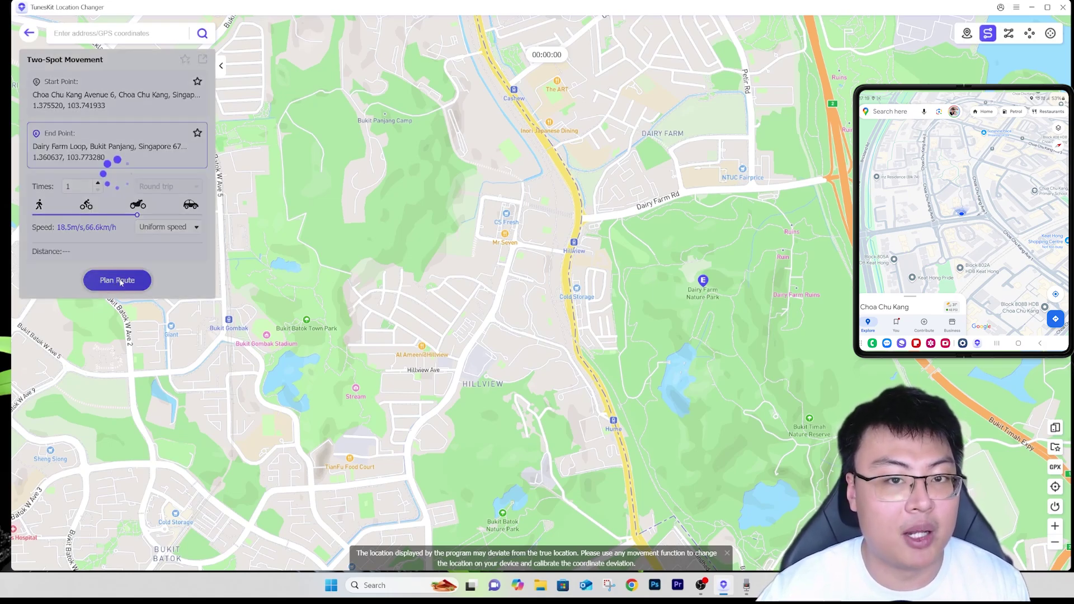
drag(342, 278, 413, 431)
scroll(604, 224, up, 5)
drag(467, 161, 512, 358)
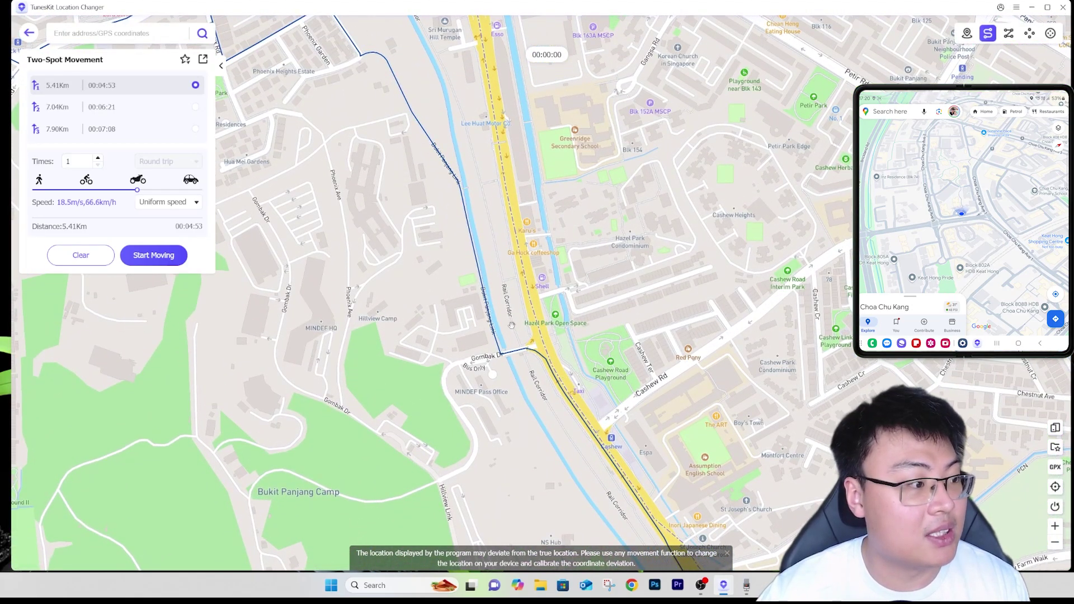
scroll(594, 338, down, 5)
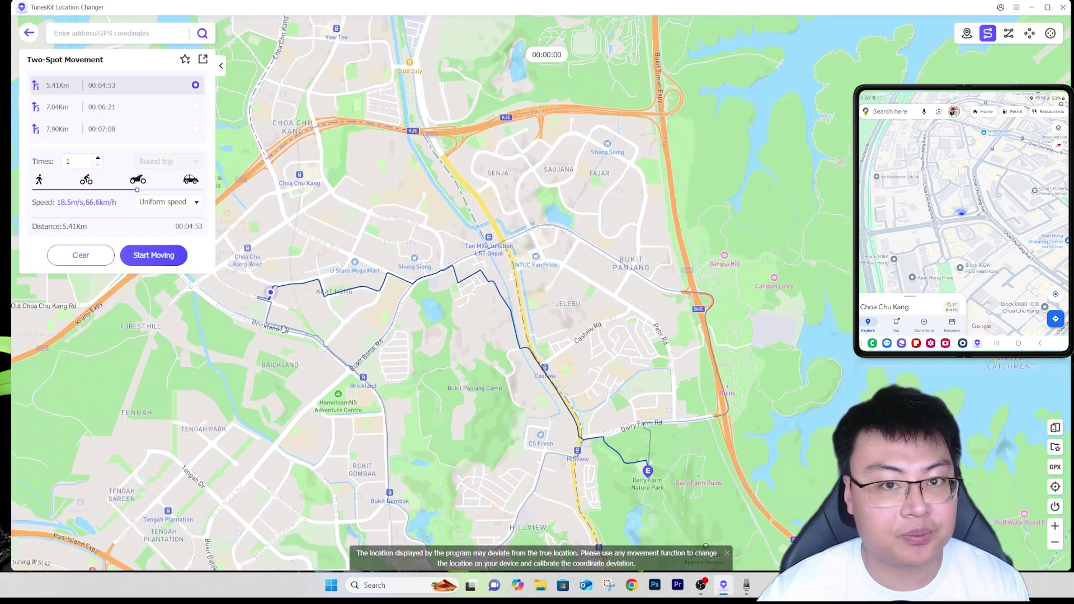
mouse_move(641, 477)
mouse_down()
mouse_move(658, 455)
mouse_move(647, 431)
mouse_up()
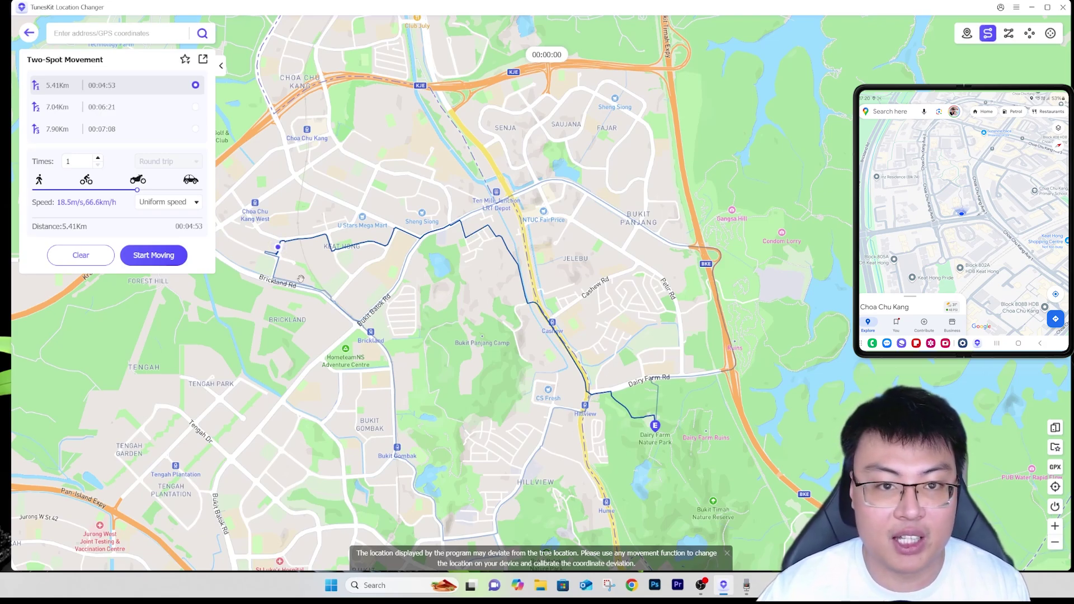
Step: Start the simulated movement along the first planned route, follow it on the map, and stop the movement
click(170, 257)
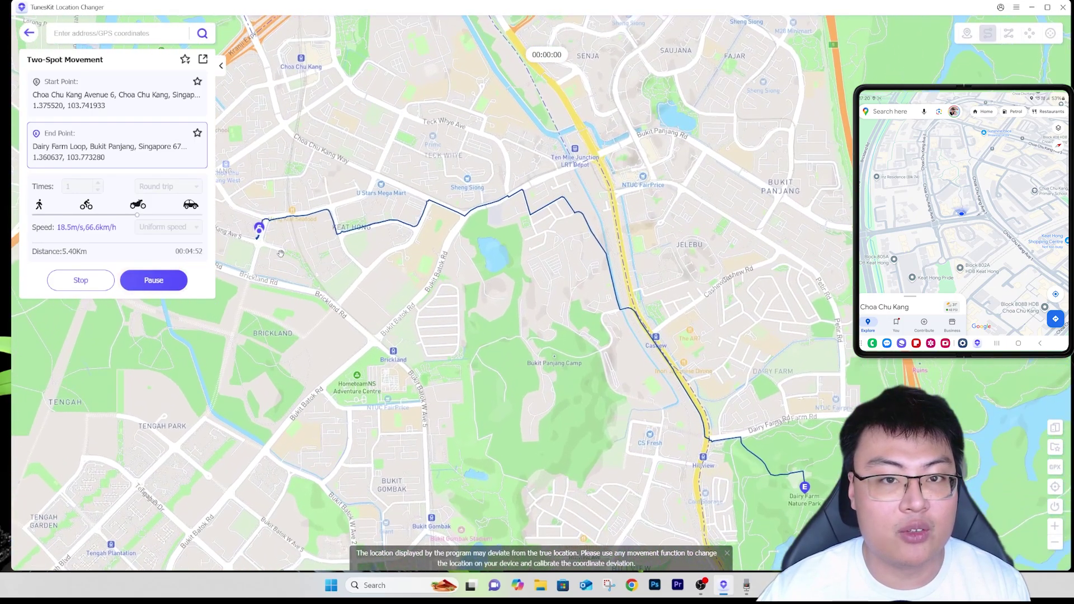
scroll(436, 347, up, 2)
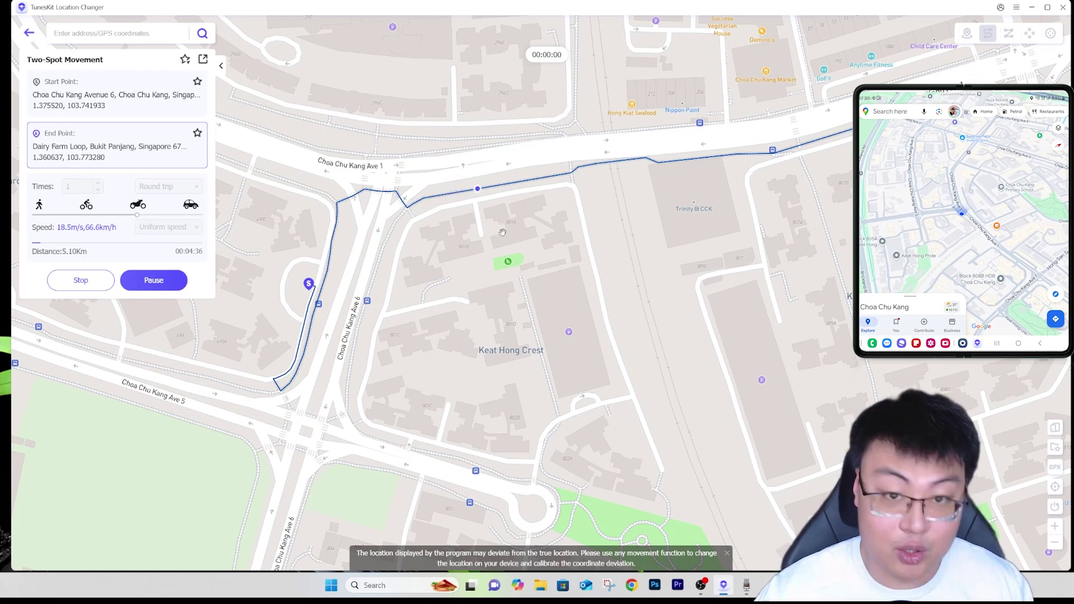
drag(591, 252, 377, 265)
scroll(576, 251, down, 5)
drag(601, 286, 565, 264)
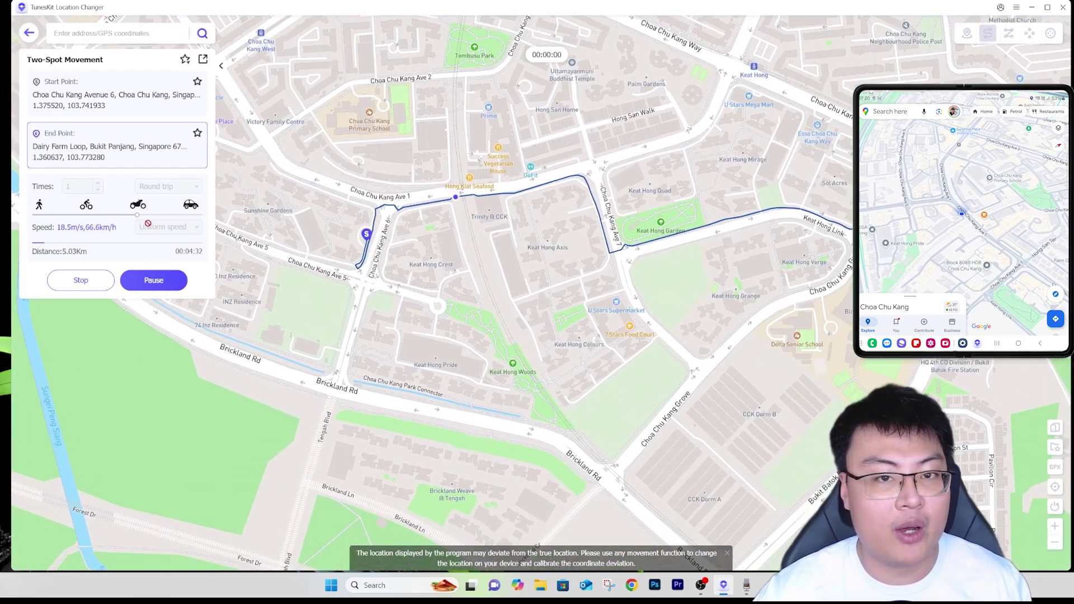
scroll(788, 285, down, 5)
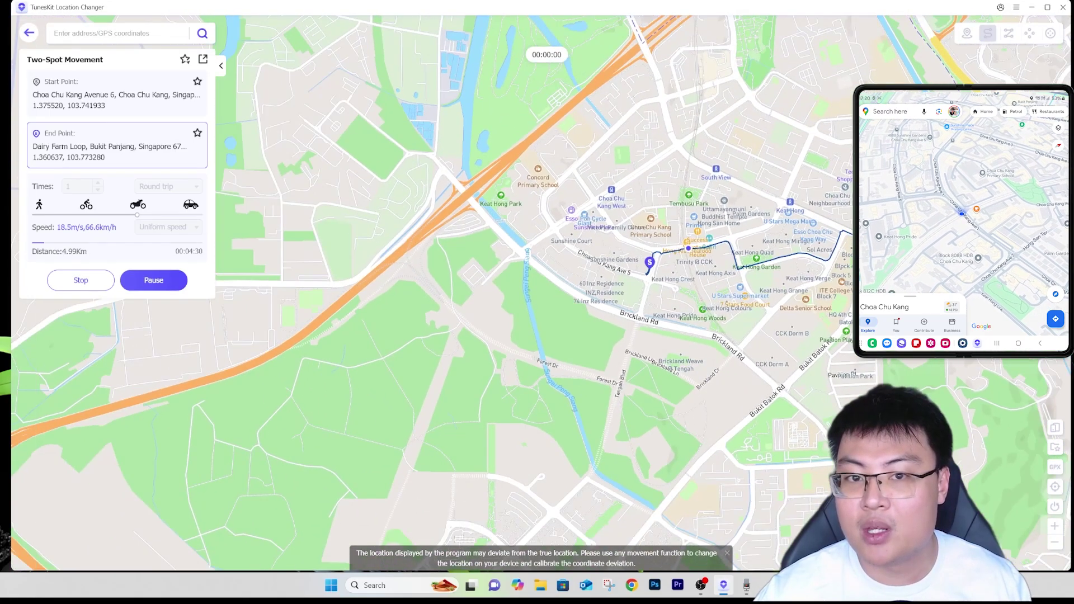
drag(787, 285, 492, 237)
drag(684, 405, 489, 368)
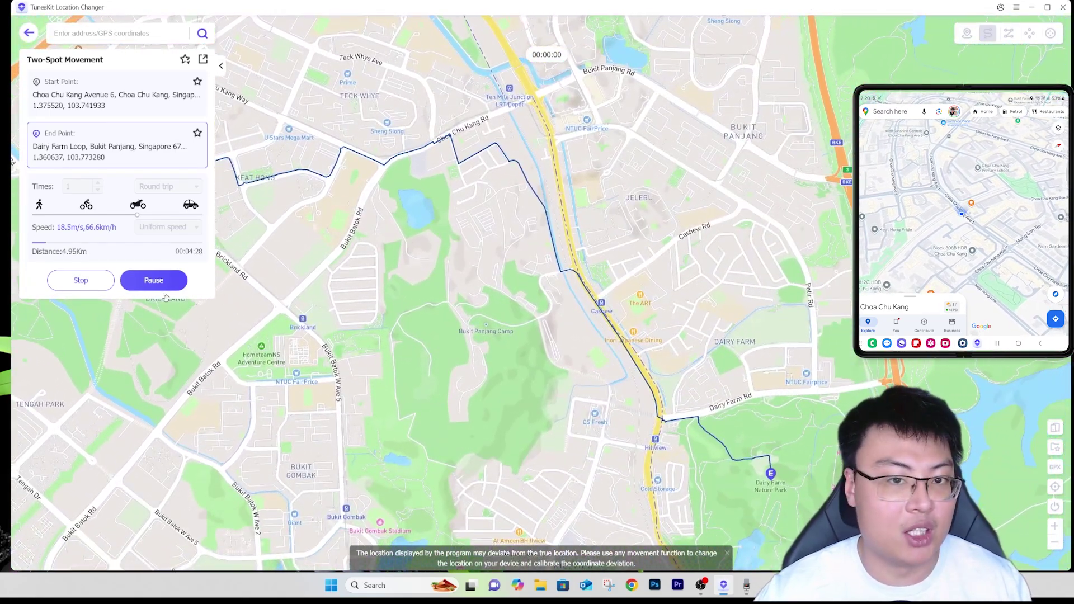
click(80, 280)
click(580, 326)
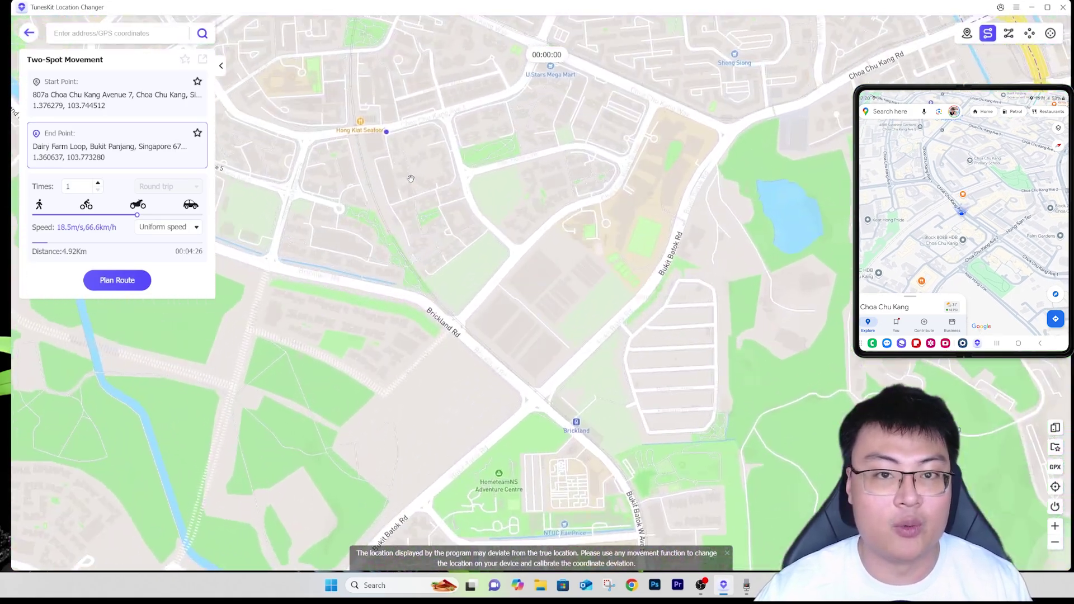
Step: Move the end point to 990 Upper Changi Road North in eastern Singapore and plan the route to it
scroll(558, 330, down, 5)
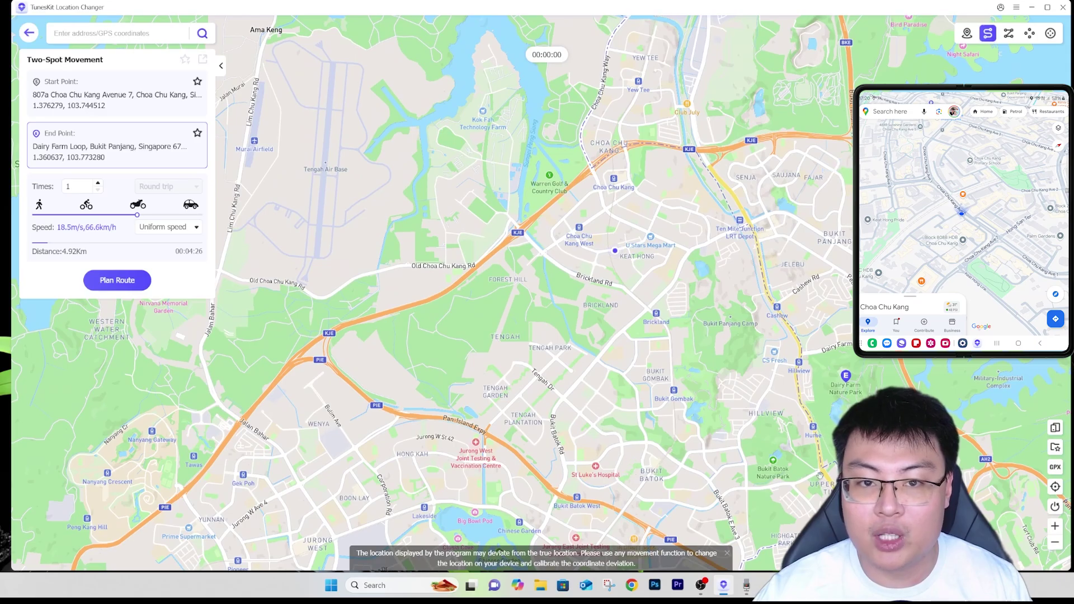
scroll(808, 445, down, 5)
drag(810, 446, 570, 270)
drag(824, 333, 666, 372)
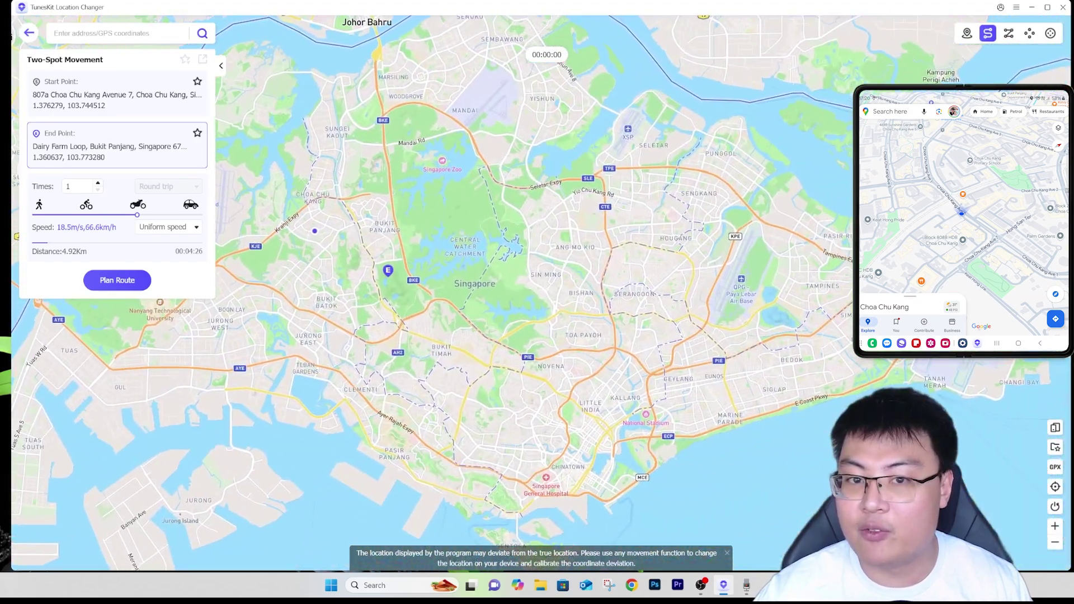
click(890, 279)
click(127, 273)
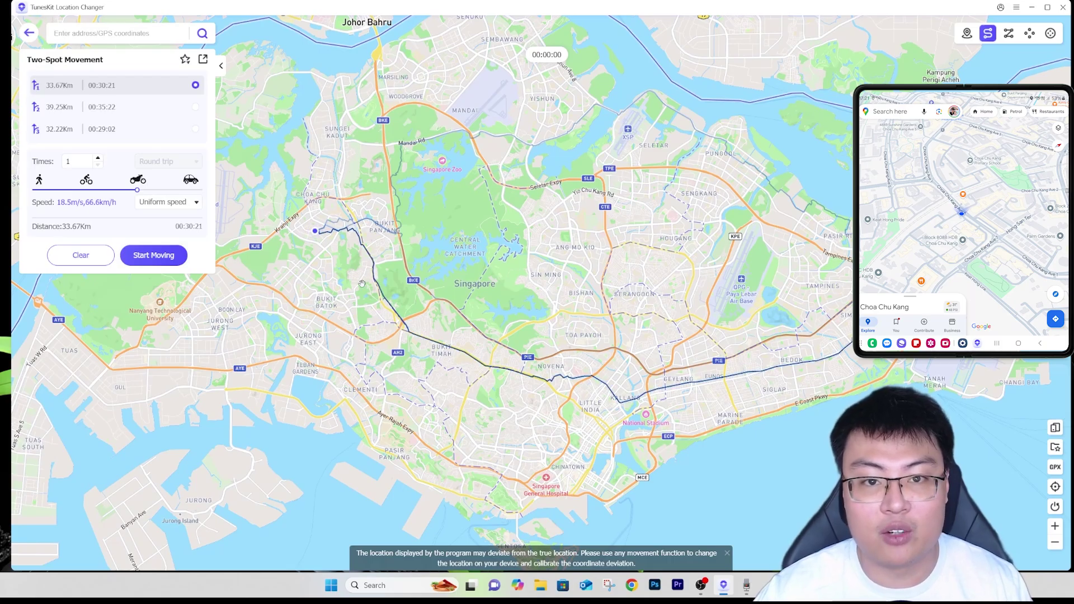
Step: Compare the 39.25 km and 32.22 km route alternatives on the map, and clear the planned route
scroll(366, 250, up, 2)
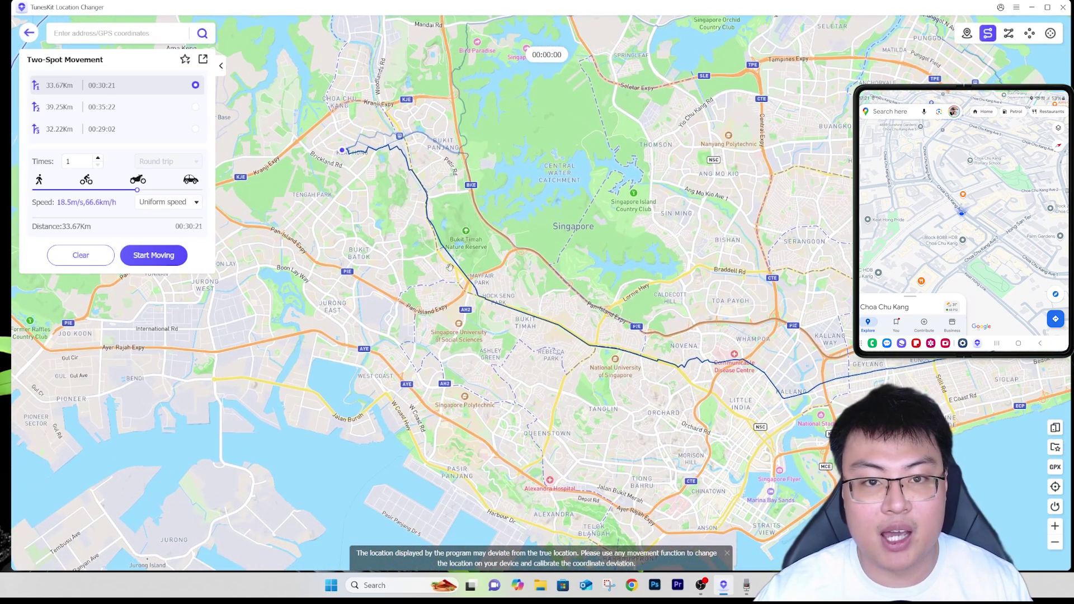
drag(628, 339, 400, 341)
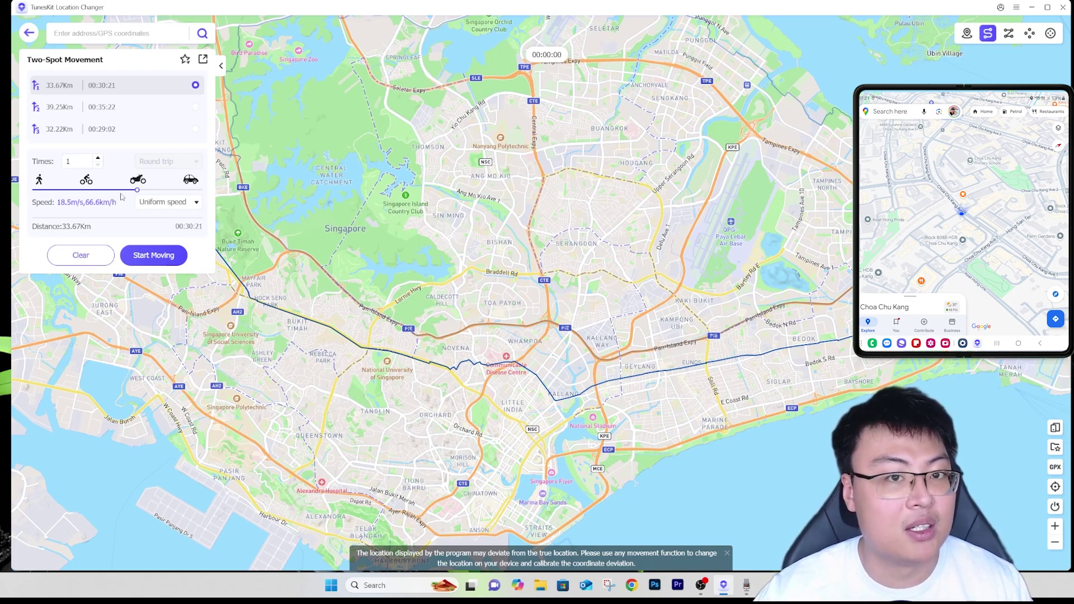
click(145, 107)
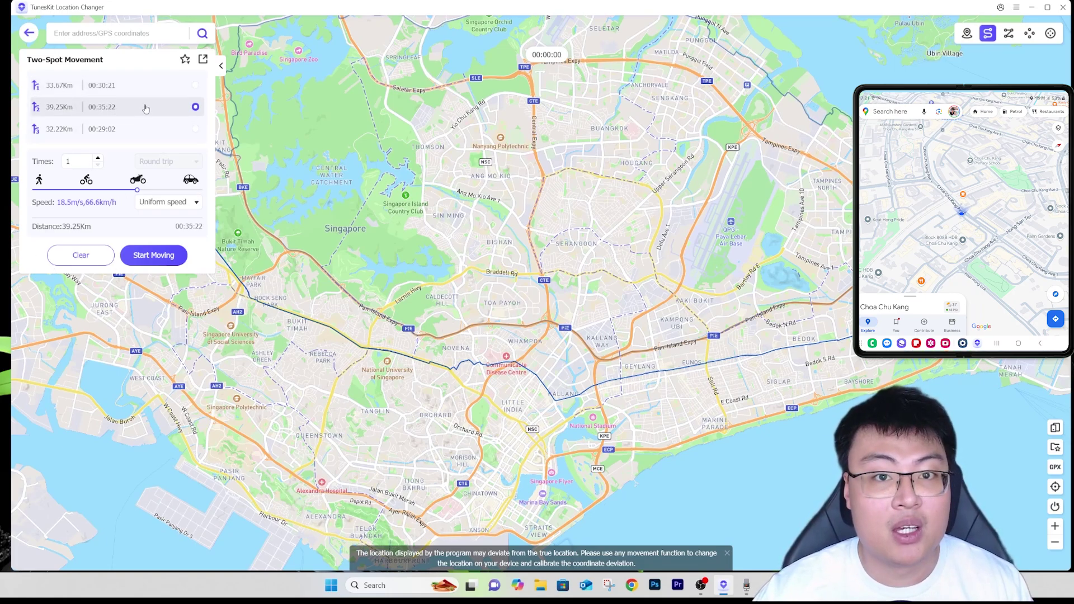
click(162, 132)
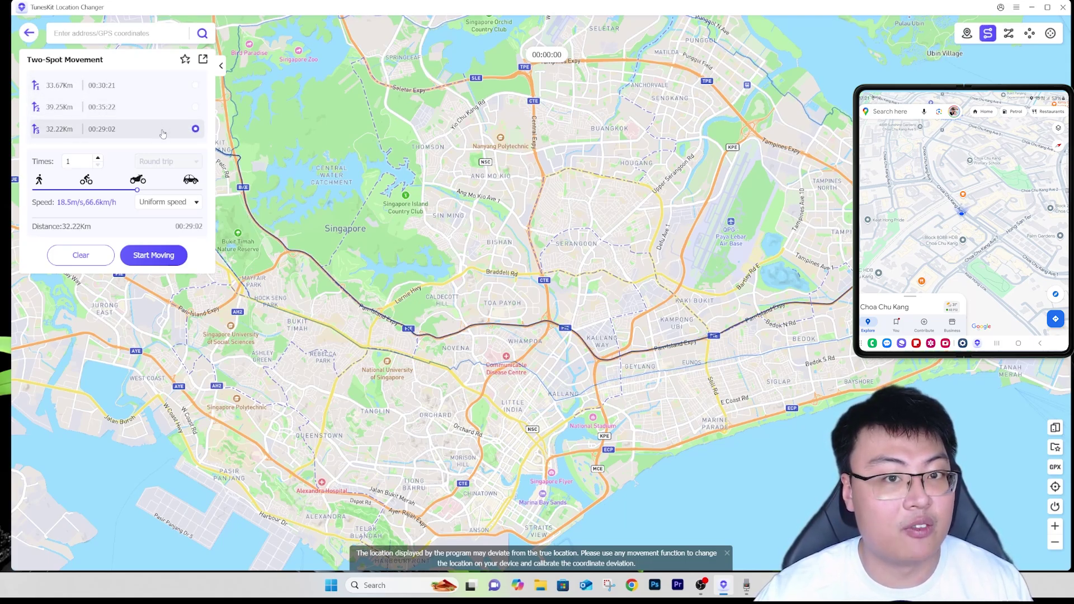
scroll(313, 185, down, 3)
scroll(314, 168, up, 3)
drag(313, 134, 412, 192)
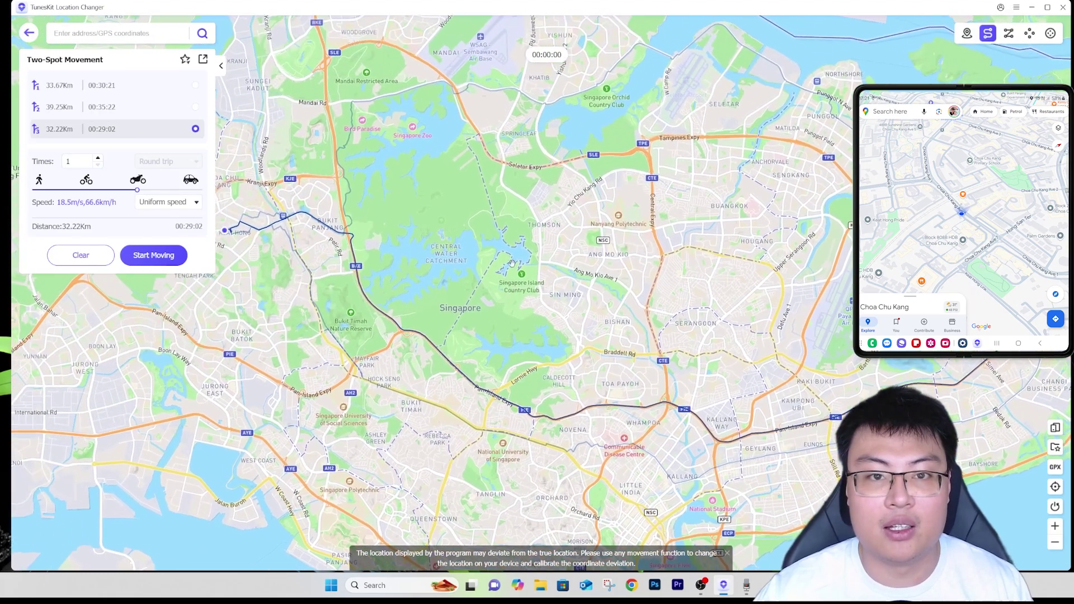
scroll(412, 191, down, 2)
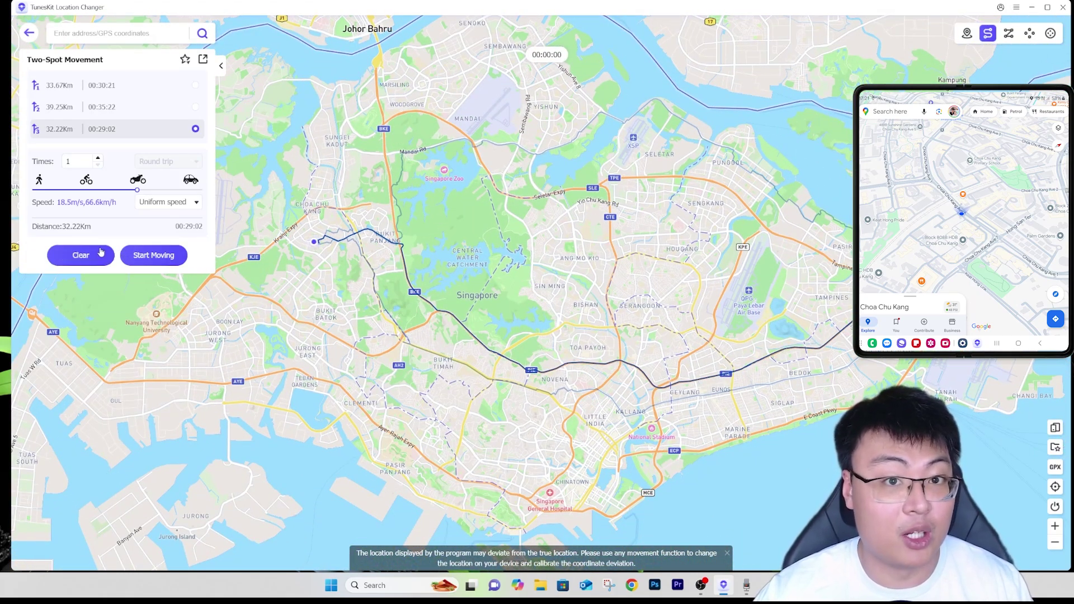
click(81, 255)
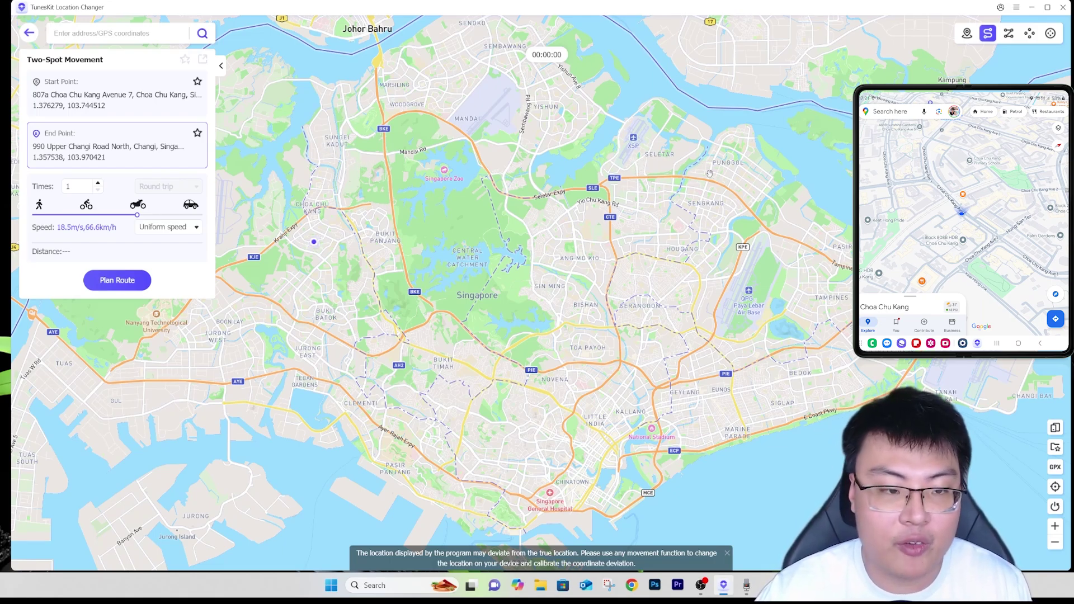
Step: Switch from Two-Spot Movement to Multi-Spot Movement mode
drag(684, 268, 748, 202)
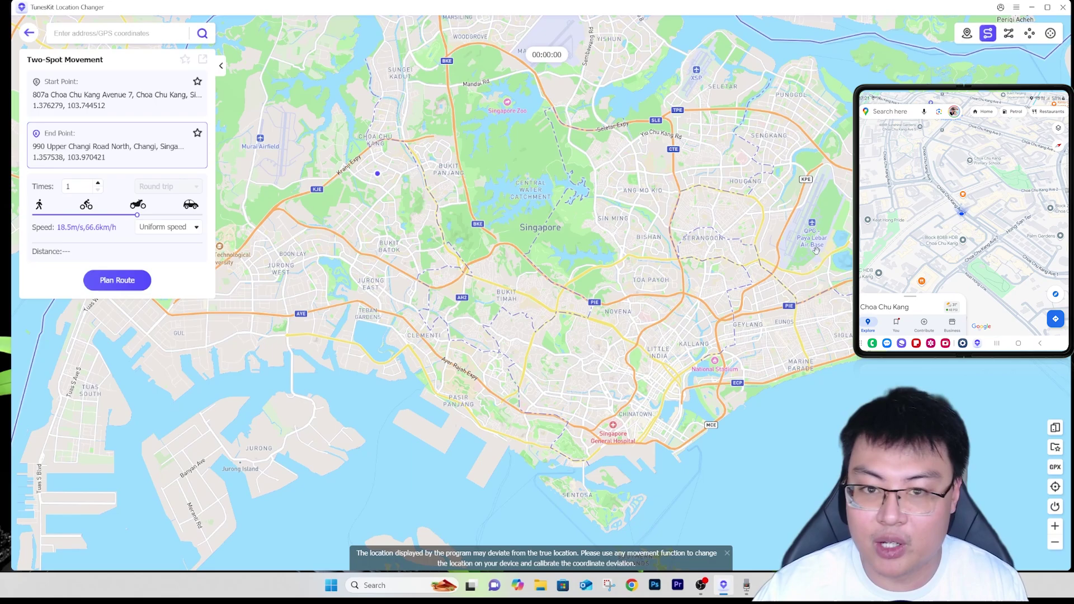
drag(605, 147, 443, 212)
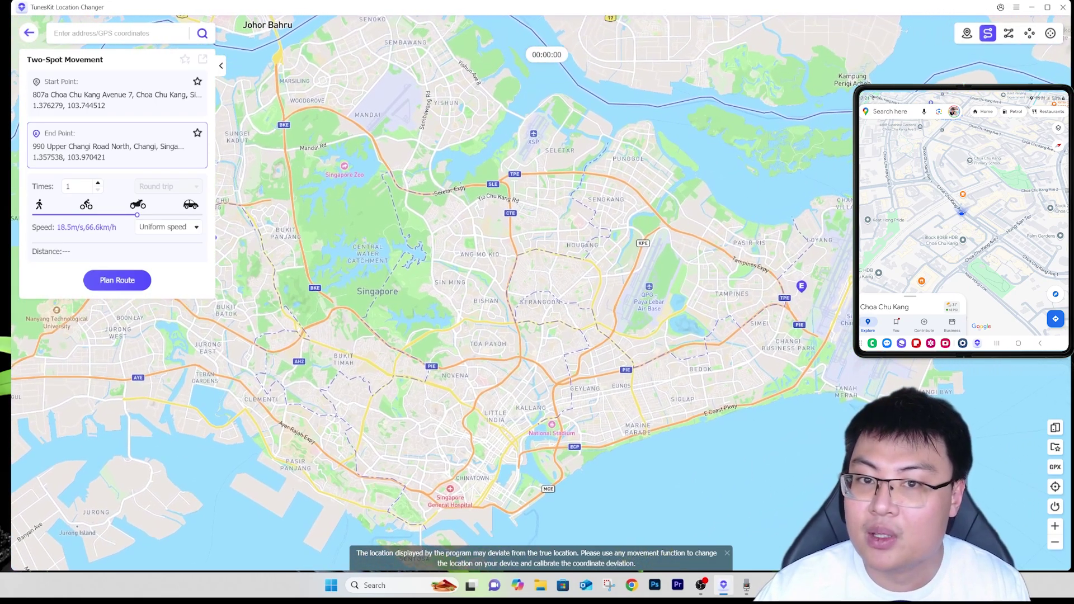
click(1008, 34)
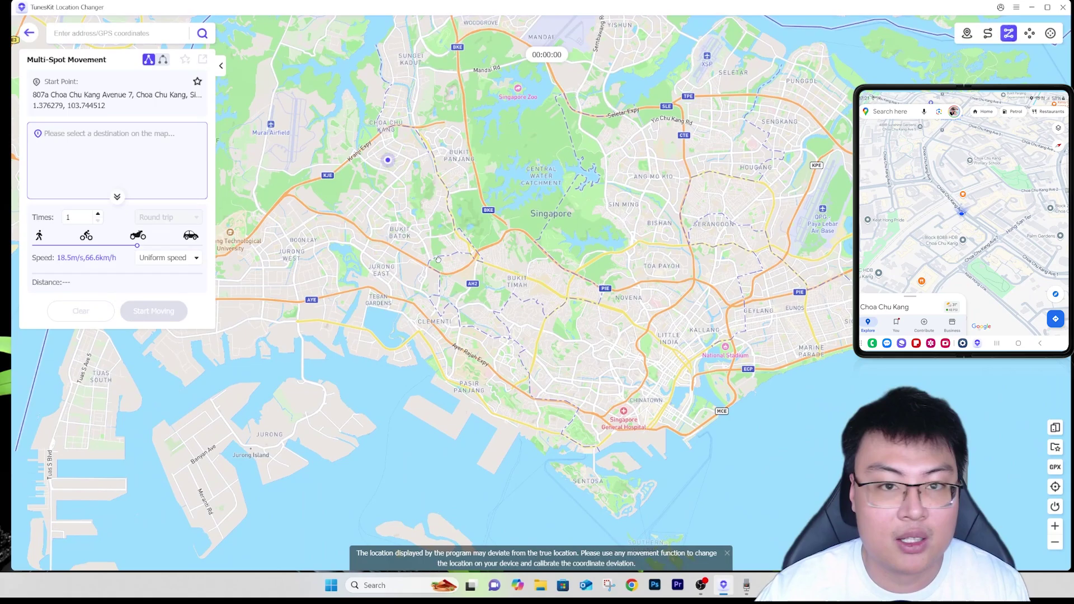
Step: Place nine destinations in a loop from Tengah Road through Teck Whye, Upper Bukit Timah Road and Hillview Avenue to Bukit Batok Road
drag(438, 260, 382, 319)
drag(523, 333, 570, 293)
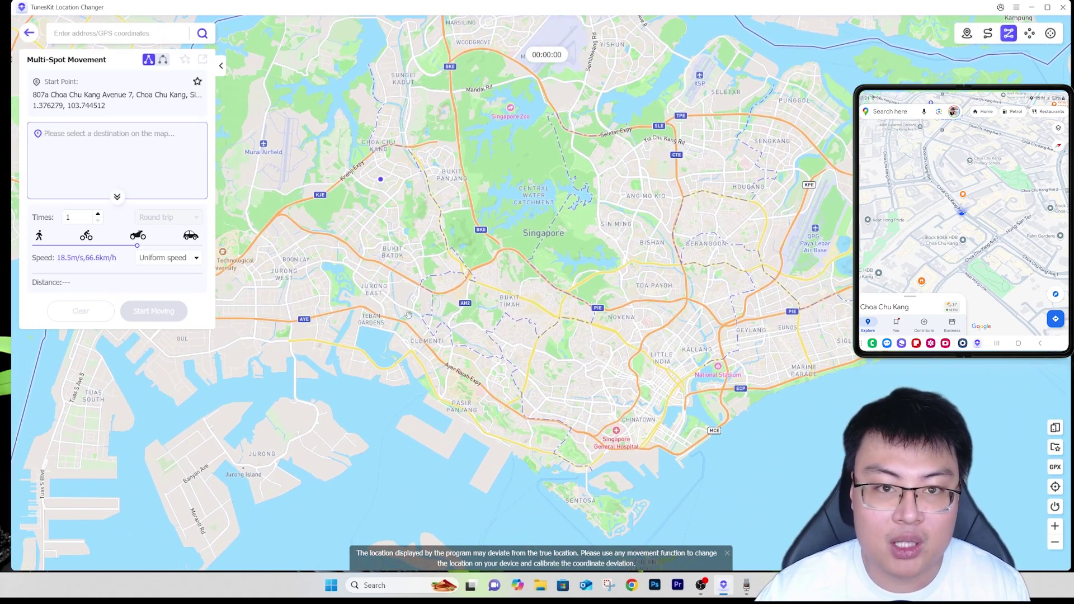
scroll(449, 293, up, 5)
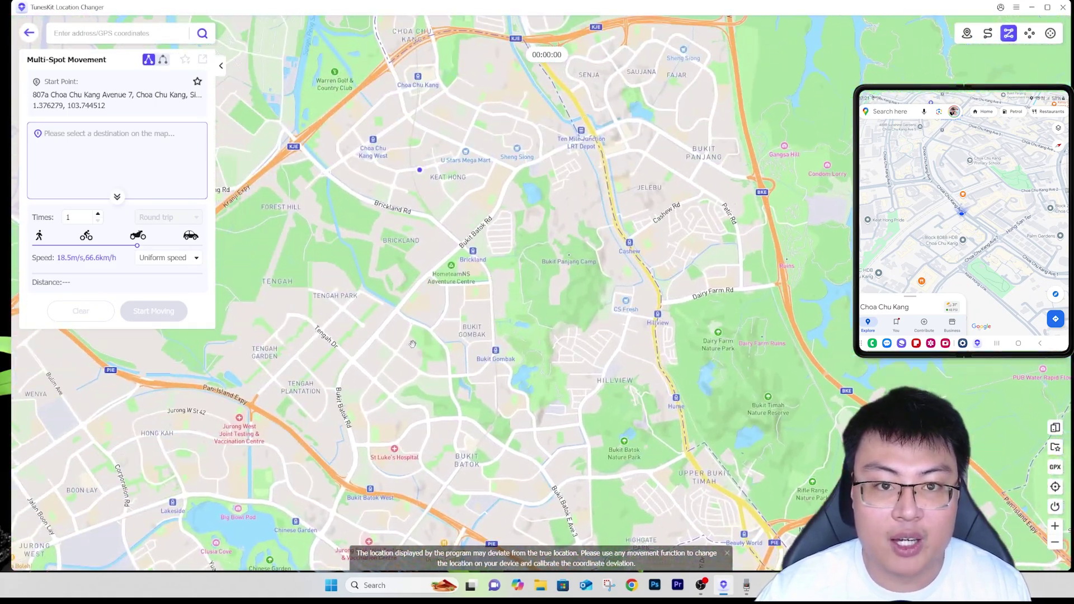
click(388, 299)
click(517, 282)
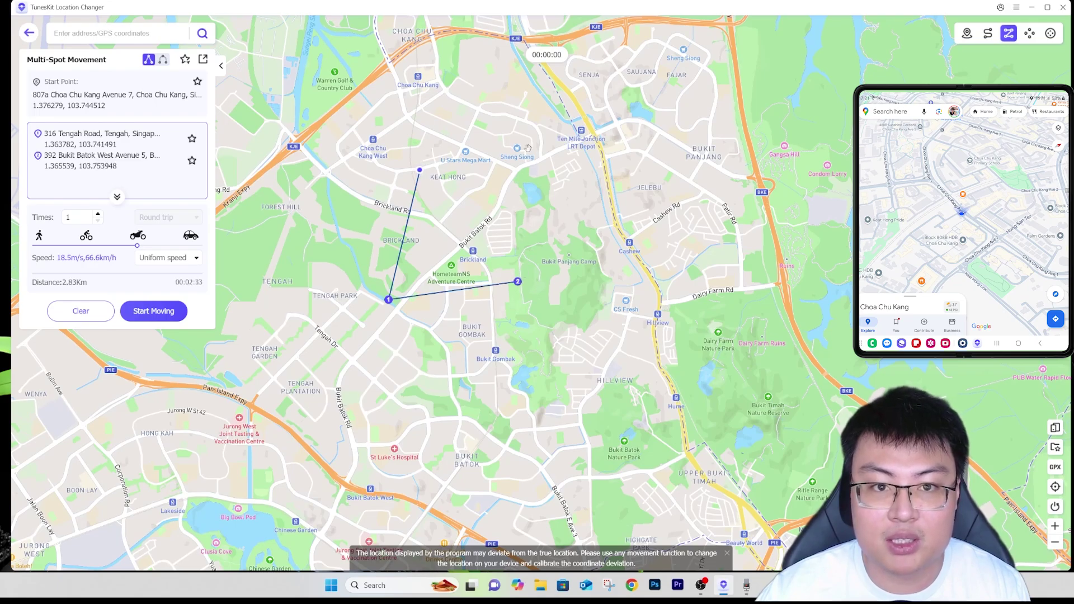
click(526, 144)
click(617, 141)
click(693, 218)
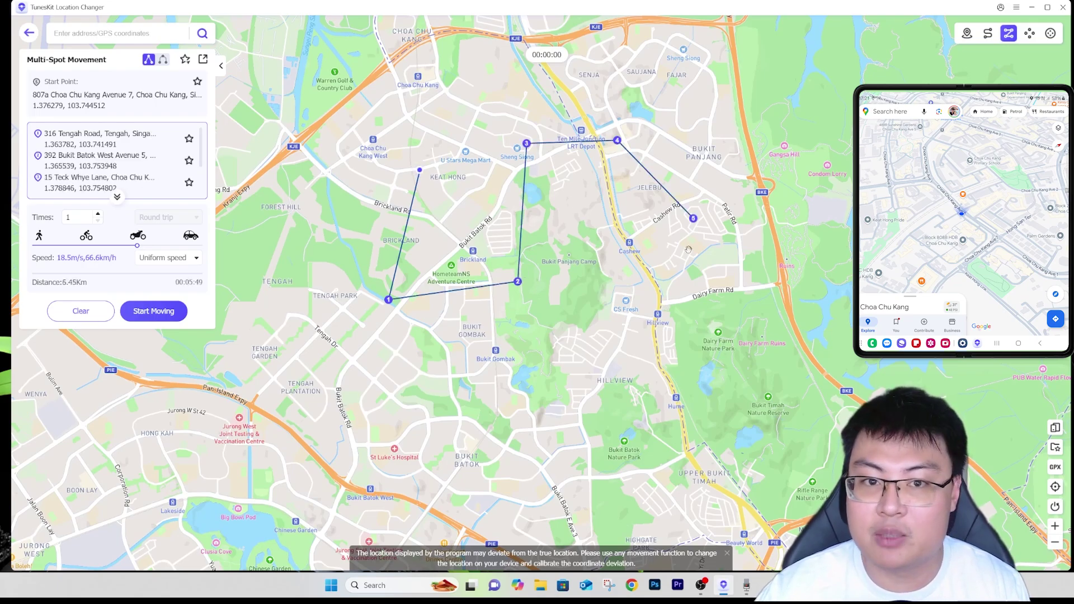
click(659, 284)
click(608, 417)
click(466, 468)
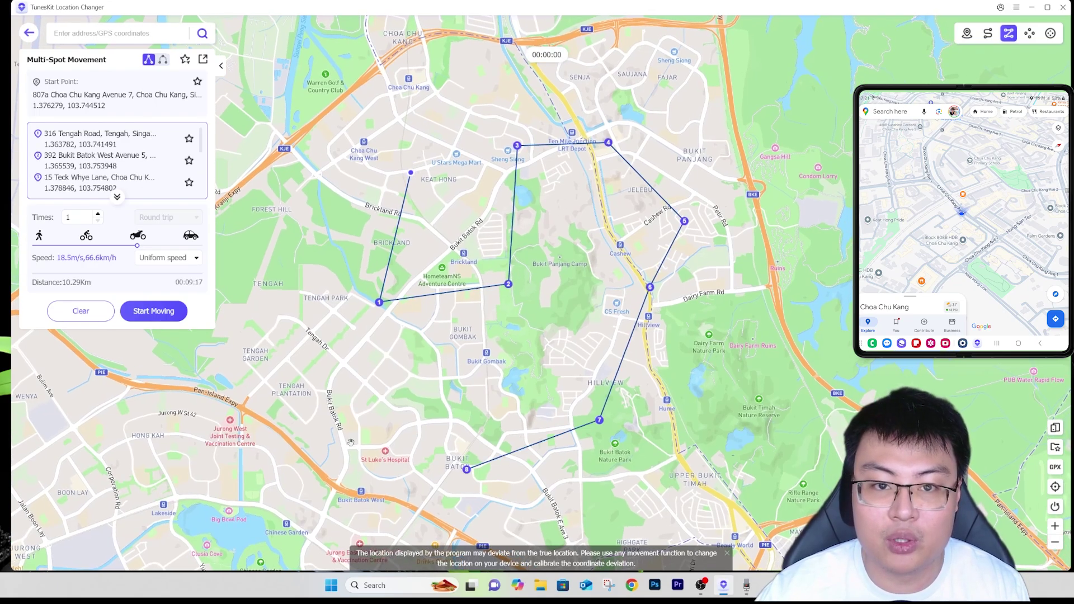
click(343, 439)
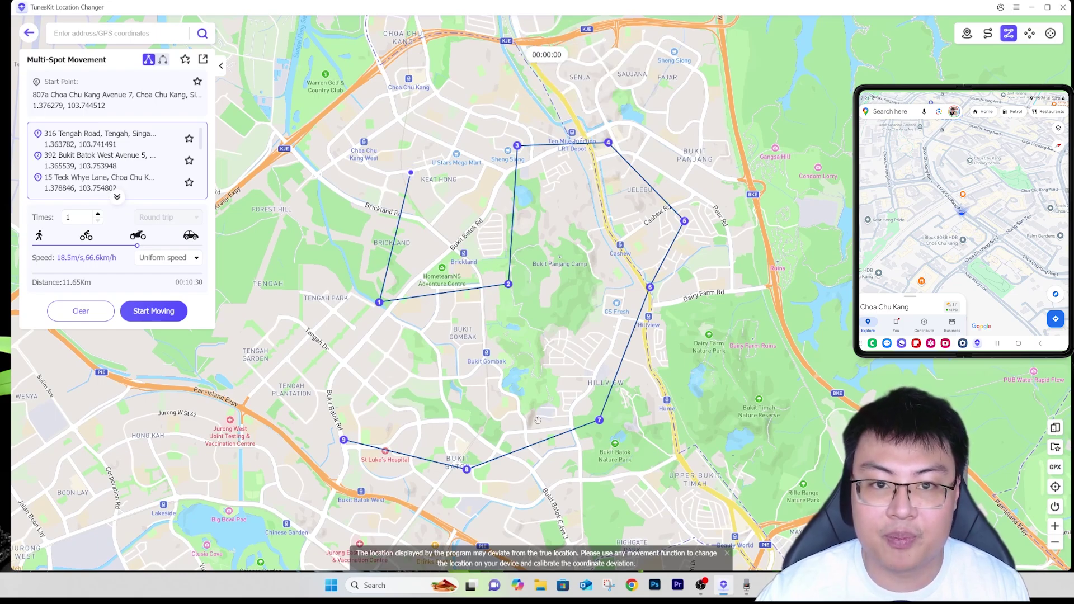
Step: Remove the 204 Bukit Batok Street 21 destination and set the movement speed to 19.7 m/s (70.9 km/h)
scroll(80, 164, down, 5)
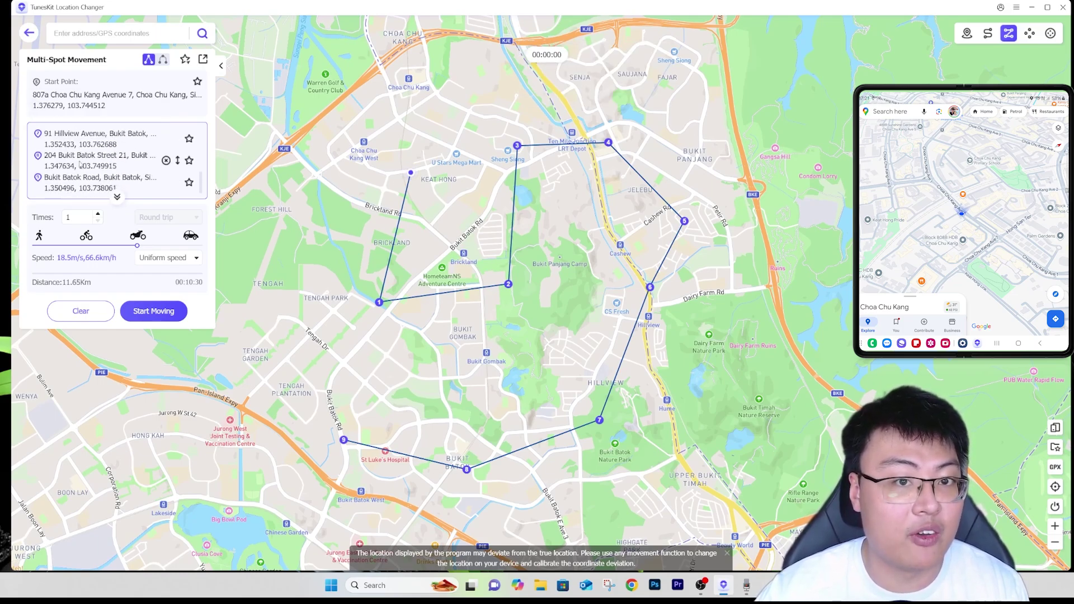
click(166, 160)
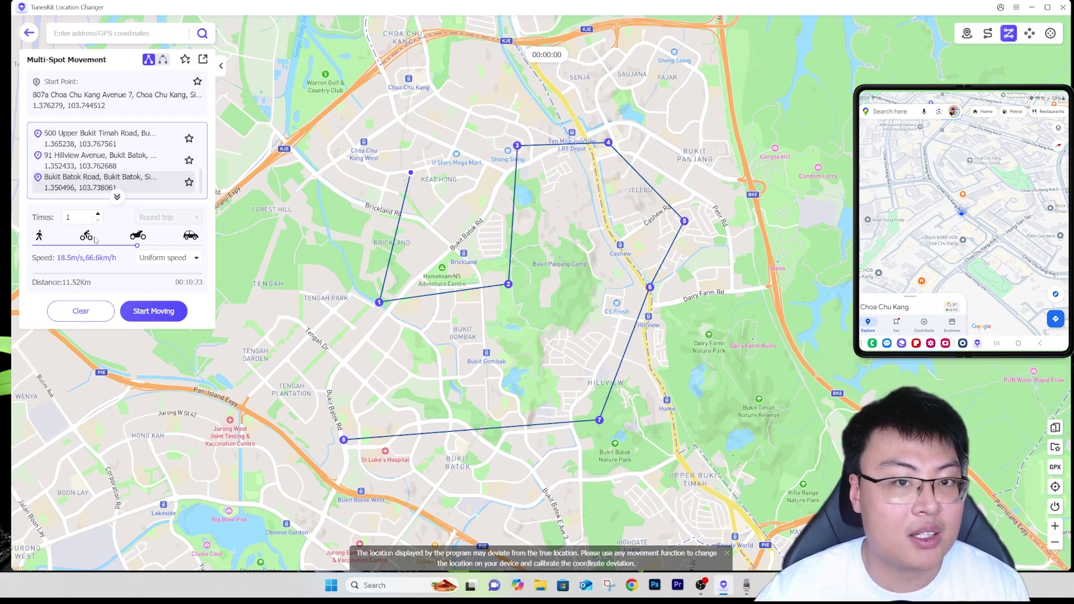
drag(140, 249, 146, 248)
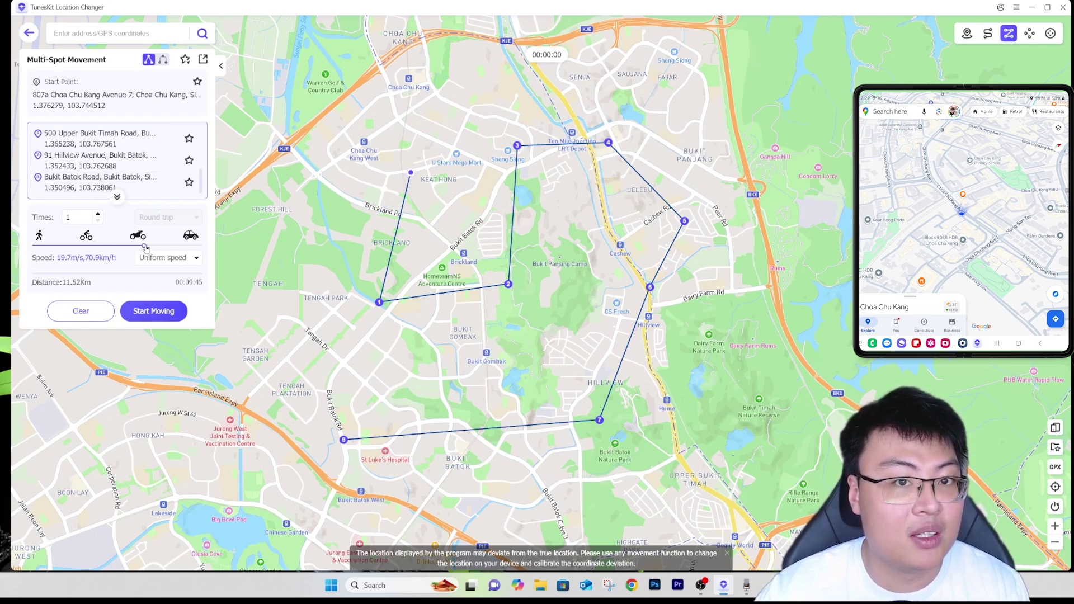
Step: Compare the route-planning mode with Straight Mode for the multi-spot route, and leave the route-planning mode selected
click(163, 58)
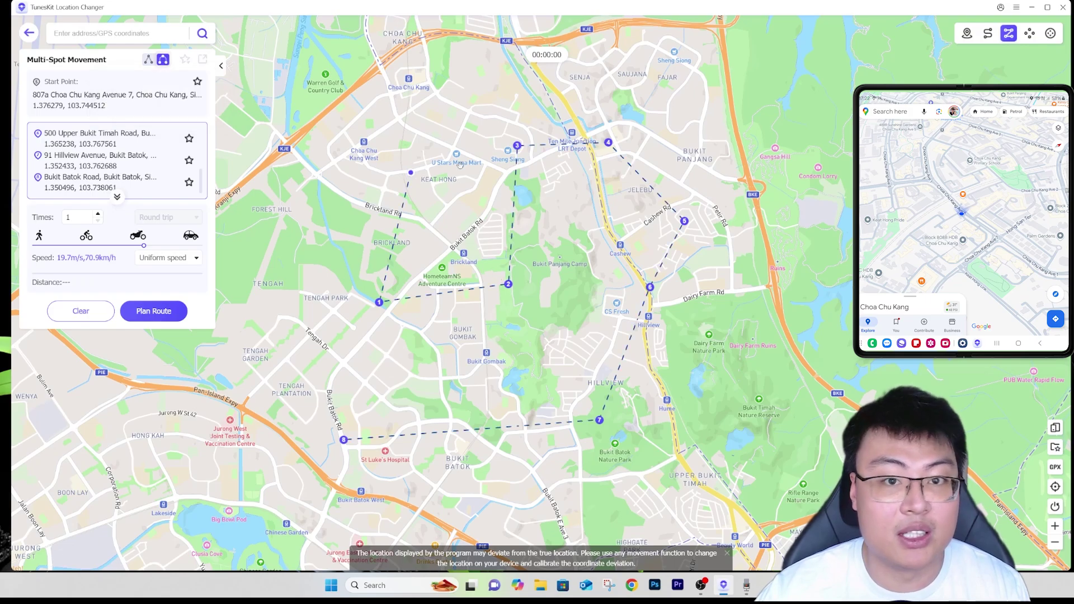
click(148, 59)
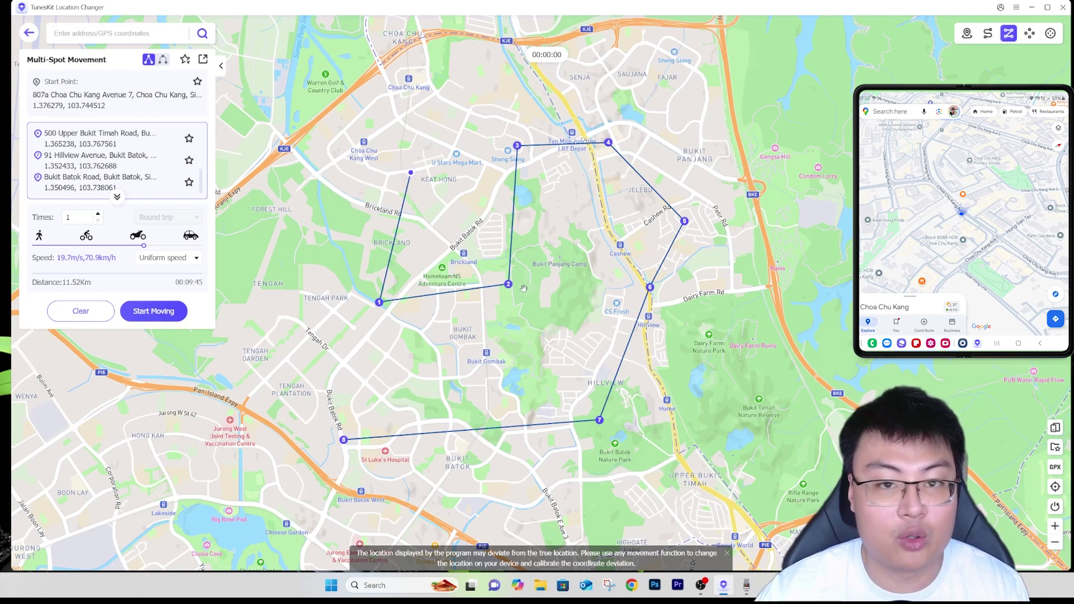
click(164, 60)
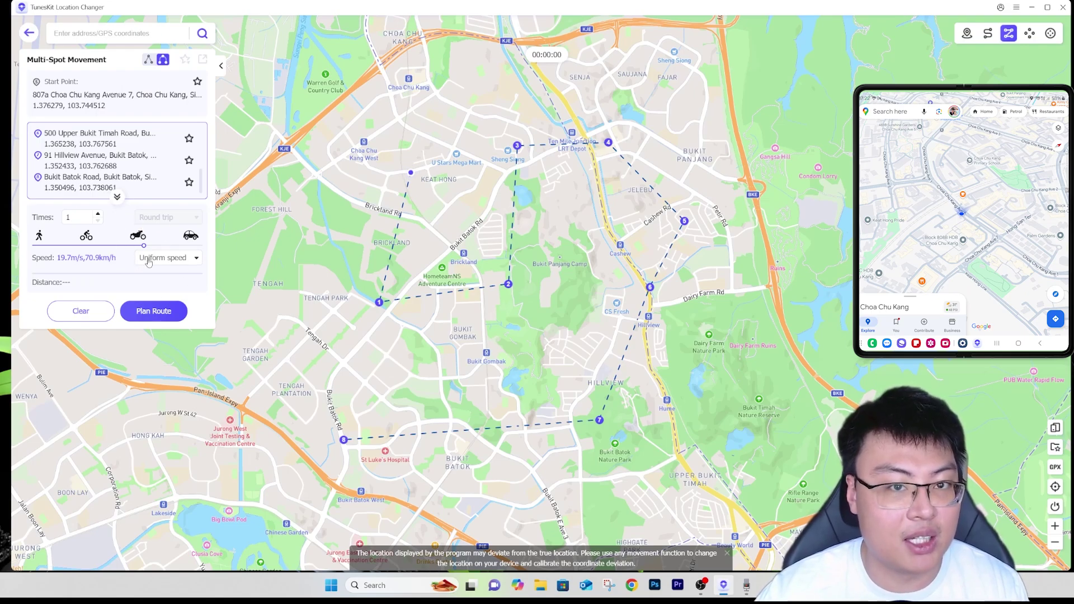
Step: Plan the multi-spot route along the roads, and switch it to Straight Mode
click(151, 320)
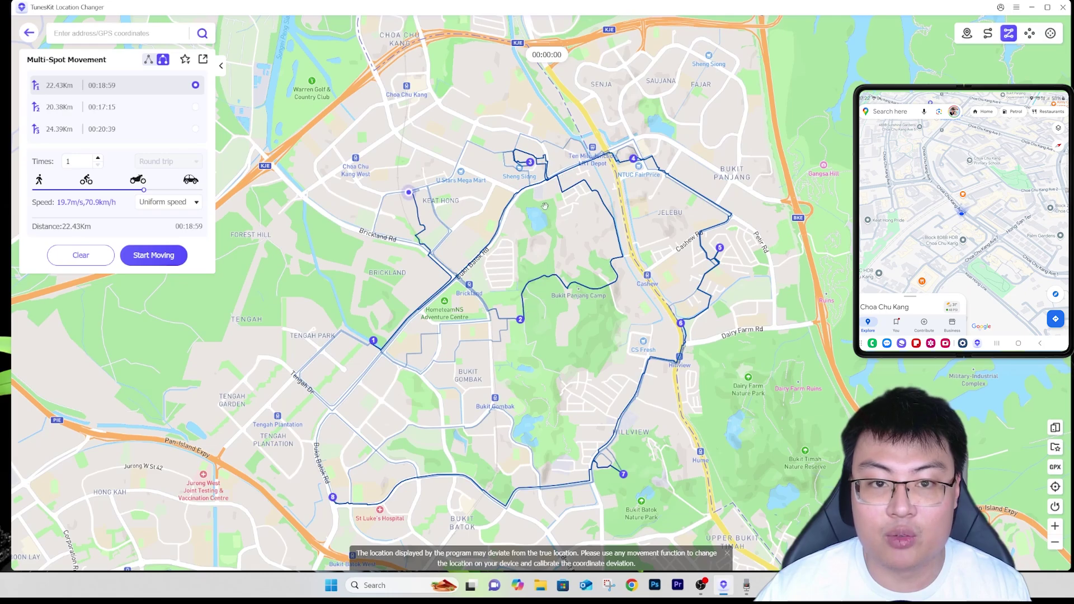
click(148, 60)
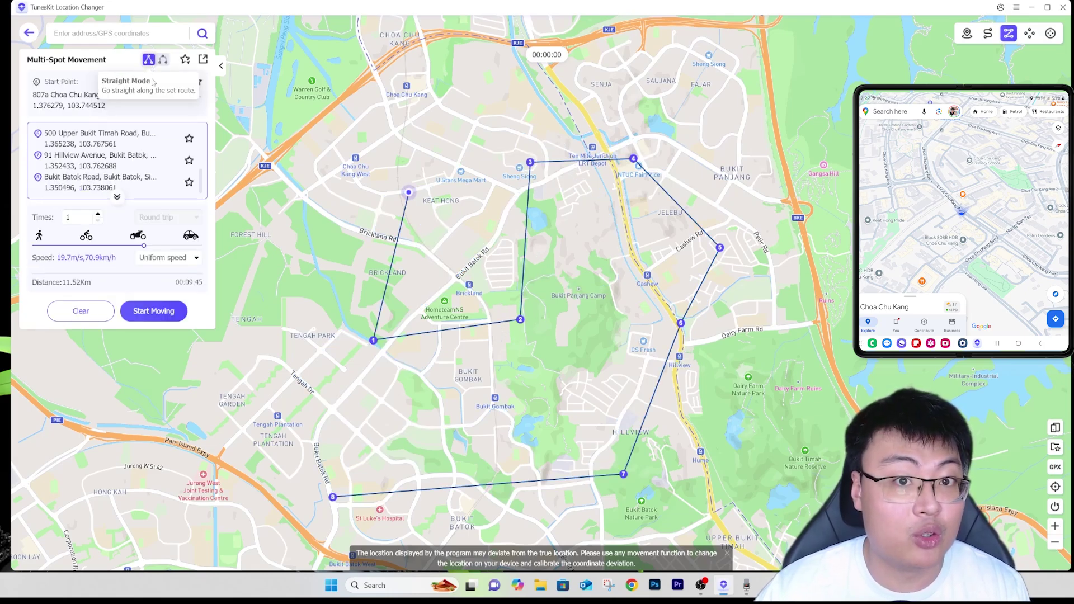
Step: Start the simulated movement along the straight multi-spot route, and stop it after a short run
click(180, 311)
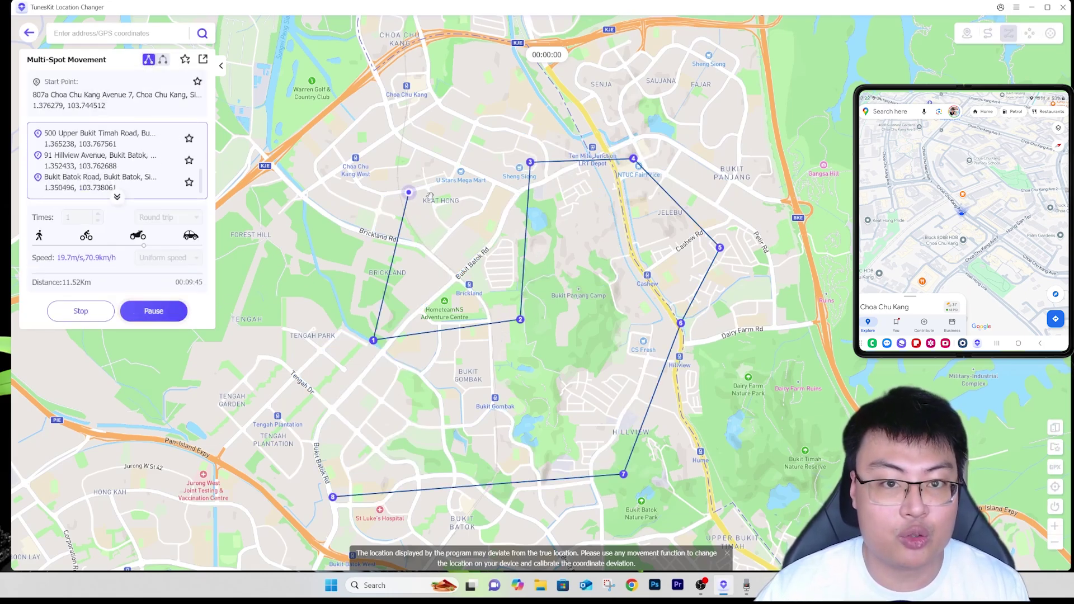
scroll(413, 223, up, 2)
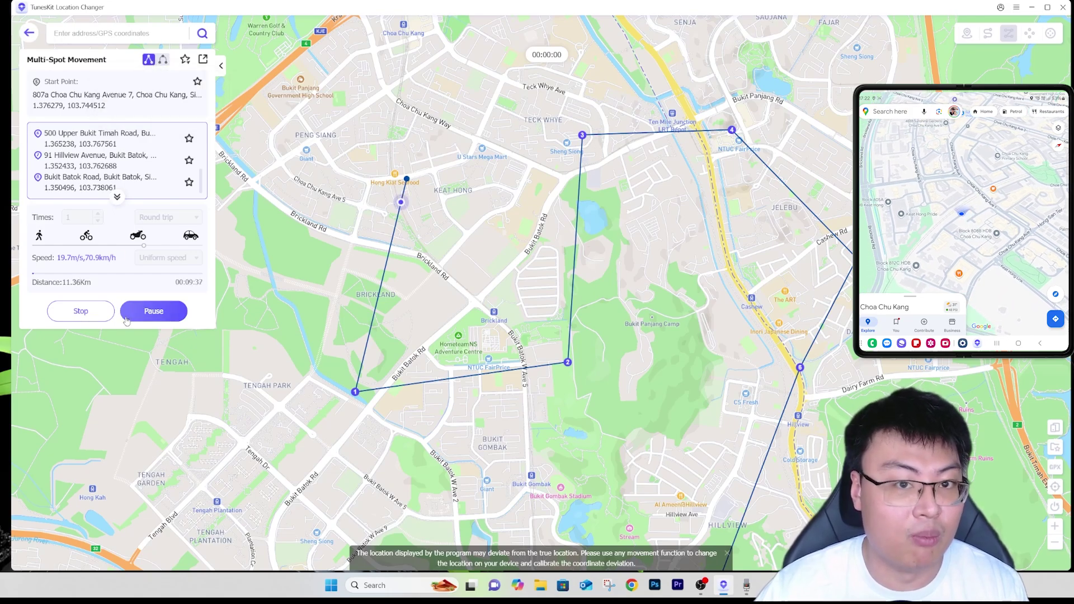
click(80, 311)
click(565, 323)
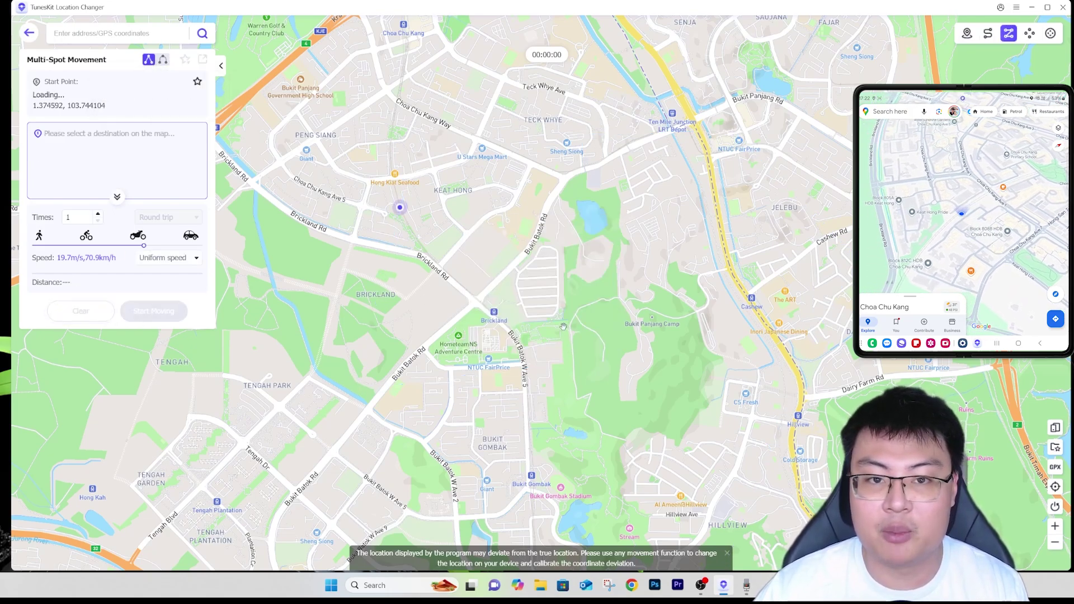
Step: Lay out another multi-spot route through Pavilion Green, Bukit Batok West Avenue 8 and Hillview Terrace, and clear it
drag(765, 190, 653, 169)
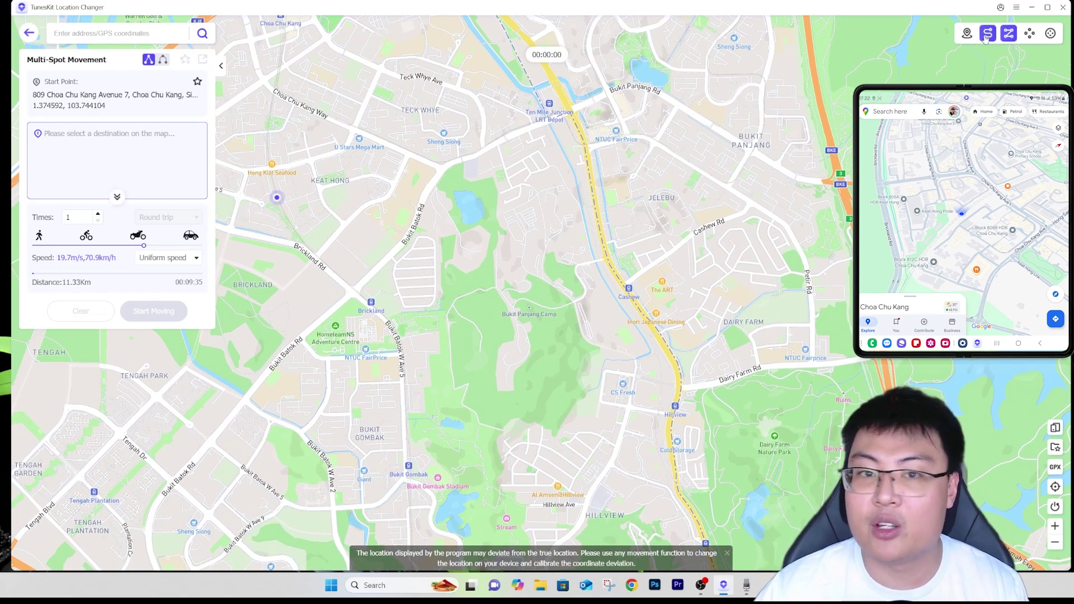
click(987, 33)
click(1009, 33)
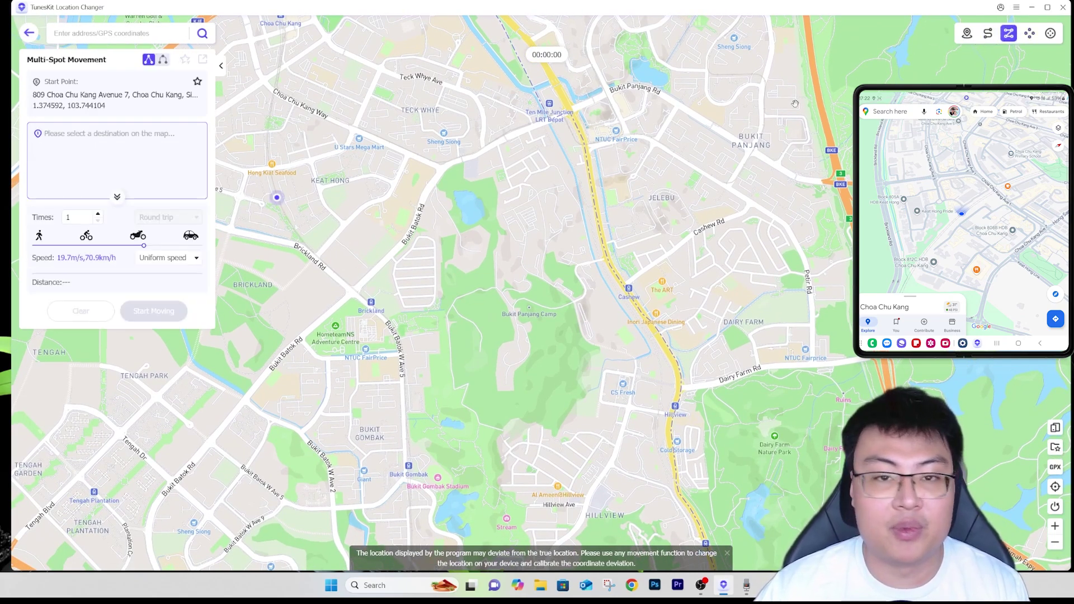
drag(448, 322, 588, 263)
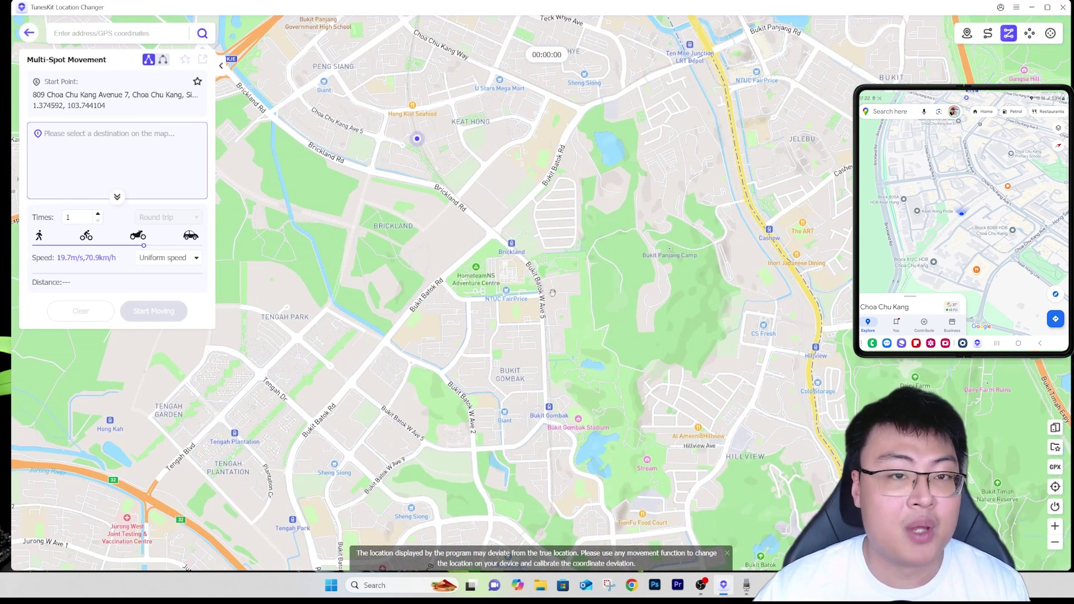
click(551, 242)
click(377, 405)
click(627, 470)
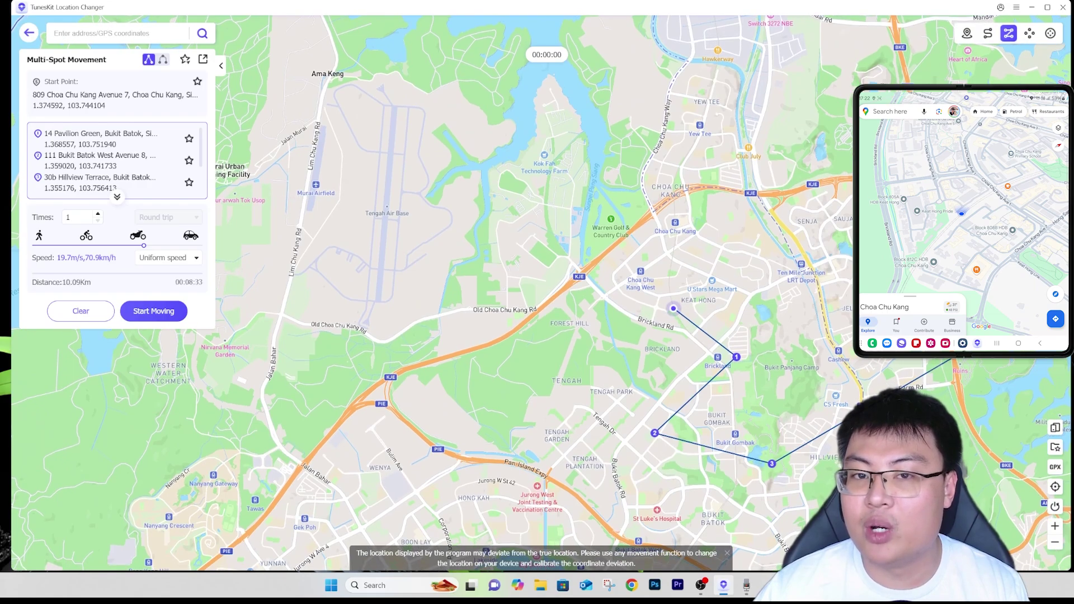
drag(673, 327, 598, 315)
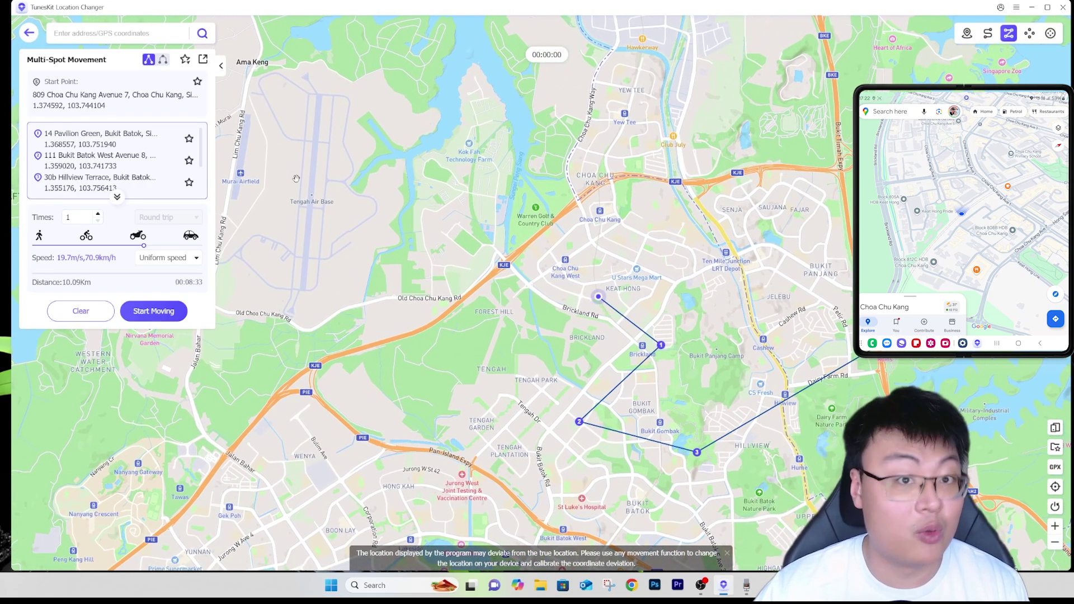
click(80, 311)
click(566, 316)
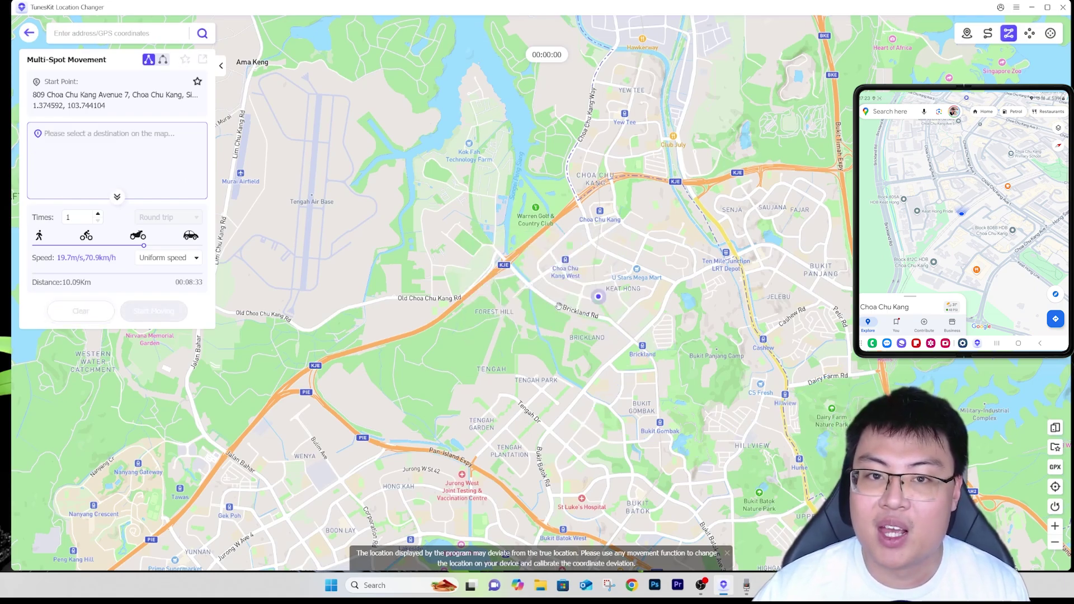
Step: Switch to Jump Teleport mode and place destinations at Jurong West Street 52, Boon Lay Way in Clementi, and Main Road in Bukit Panjang
click(1029, 34)
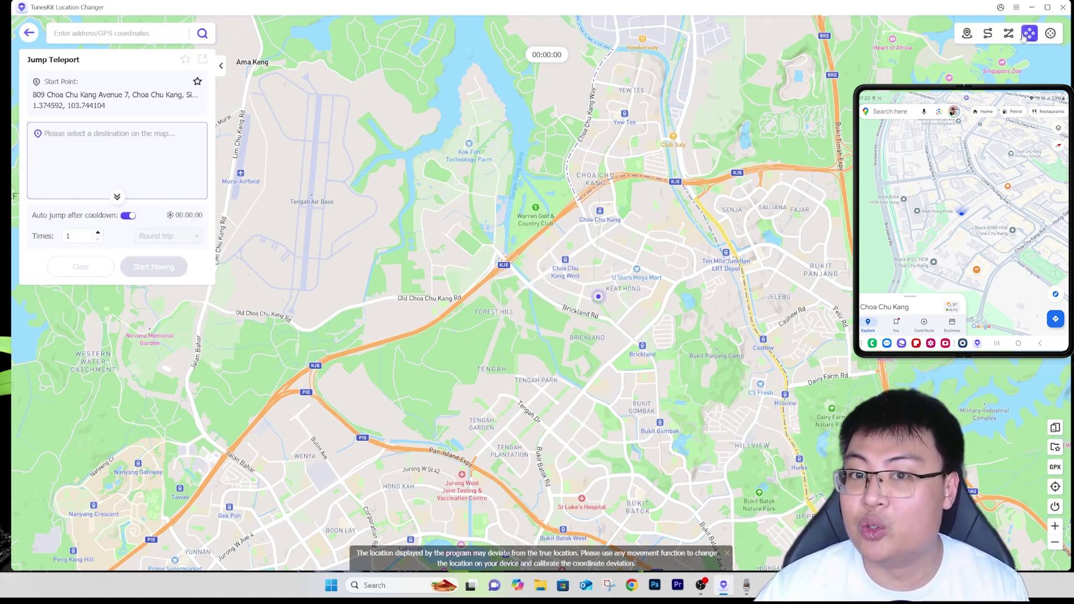
mouse_move(518, 520)
mouse_down()
mouse_move(491, 406)
mouse_move(605, 348)
mouse_move(583, 355)
mouse_up()
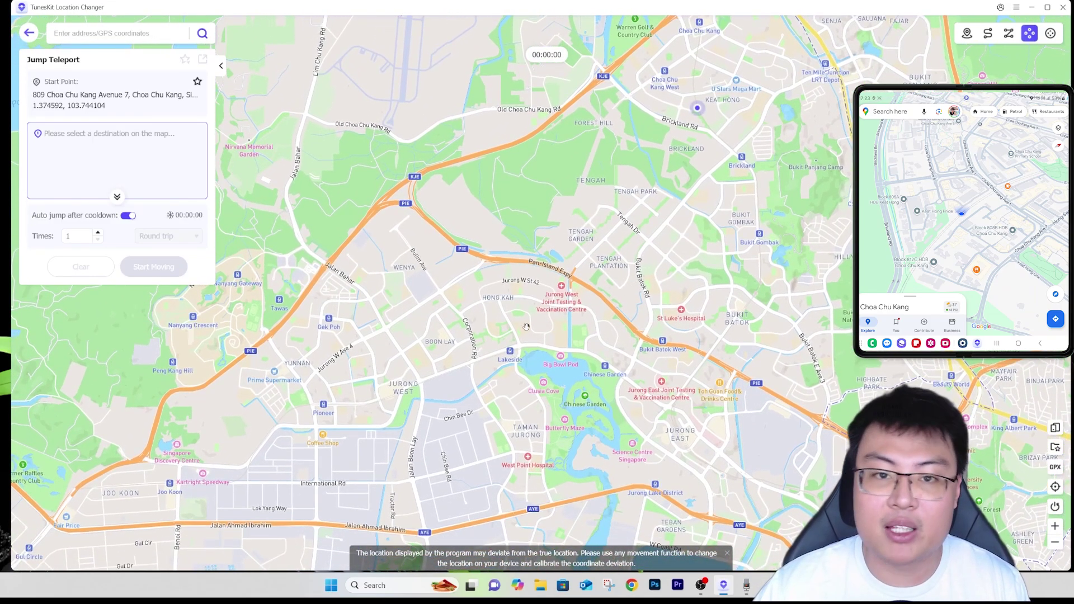
click(509, 334)
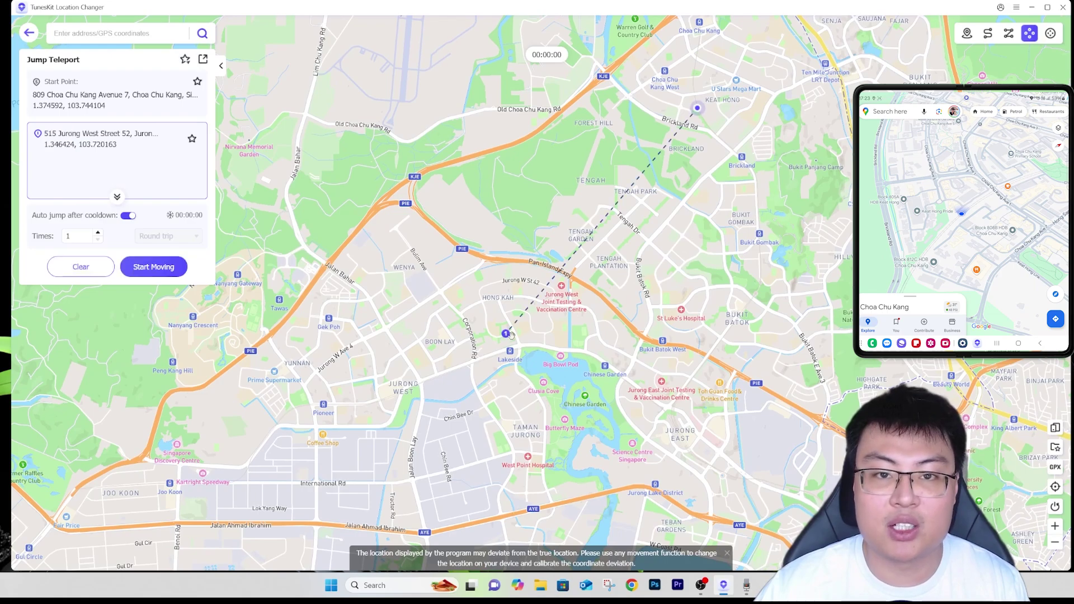
click(757, 473)
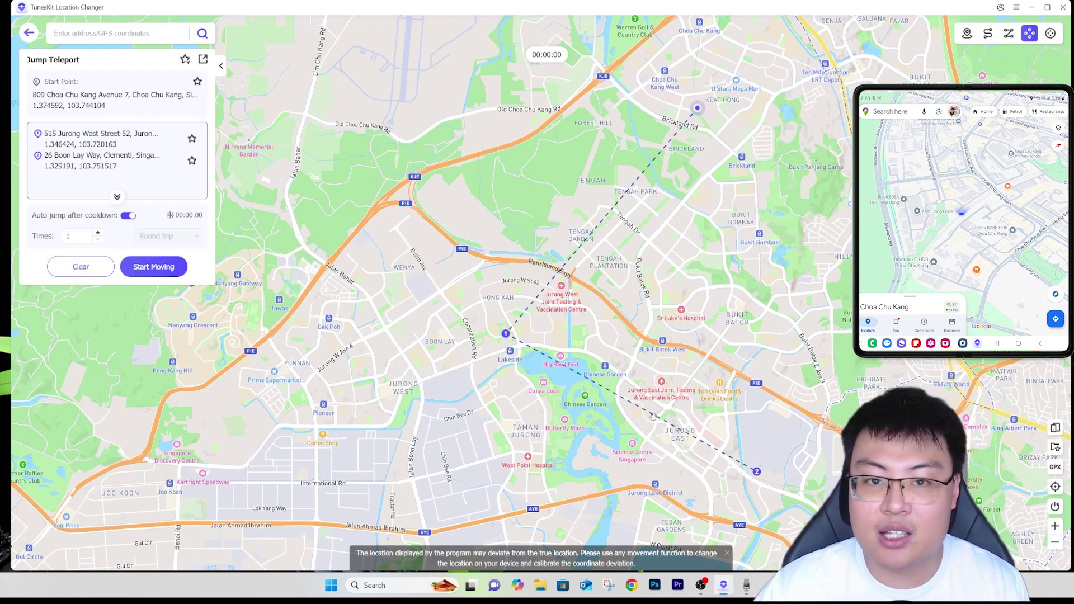
click(980, 264)
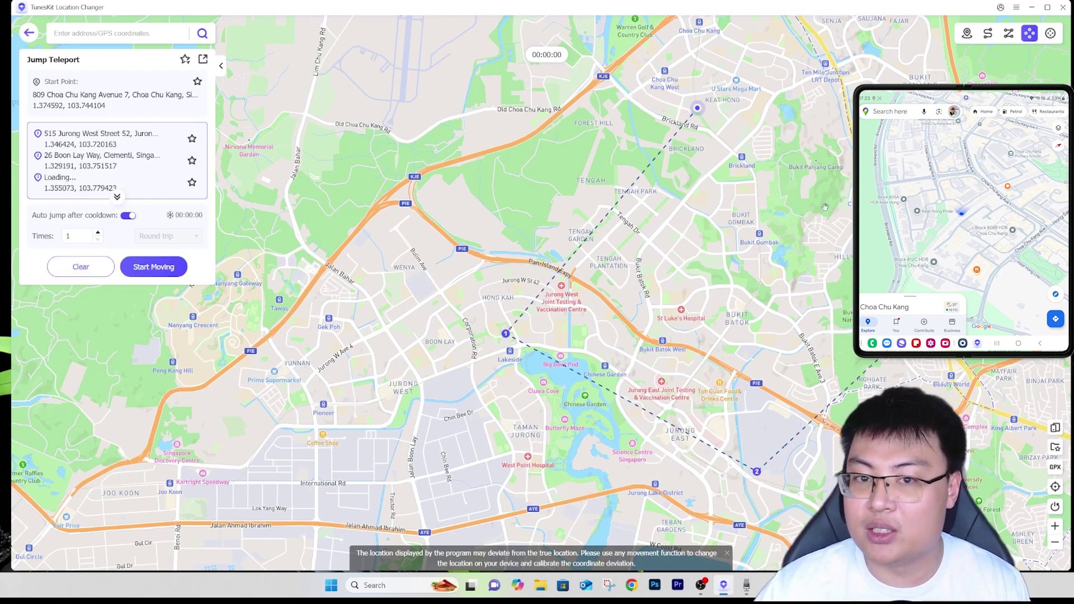
drag(980, 264, 943, 272)
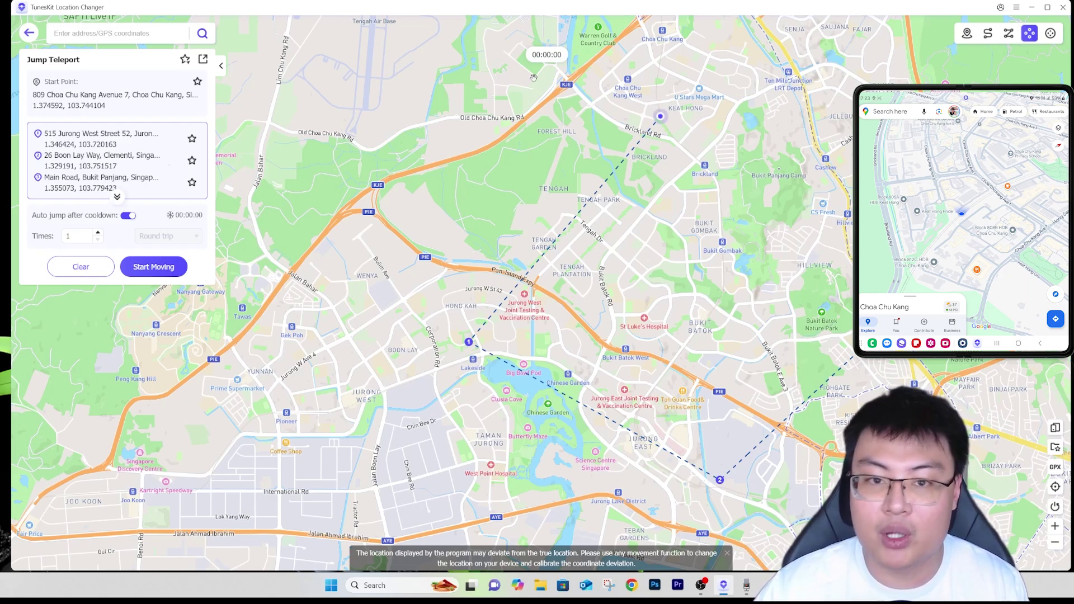
Step: Start the jump teleport with auto jump after cooldown off, and advance point by point to the last stop in Bukit Panjang
click(157, 267)
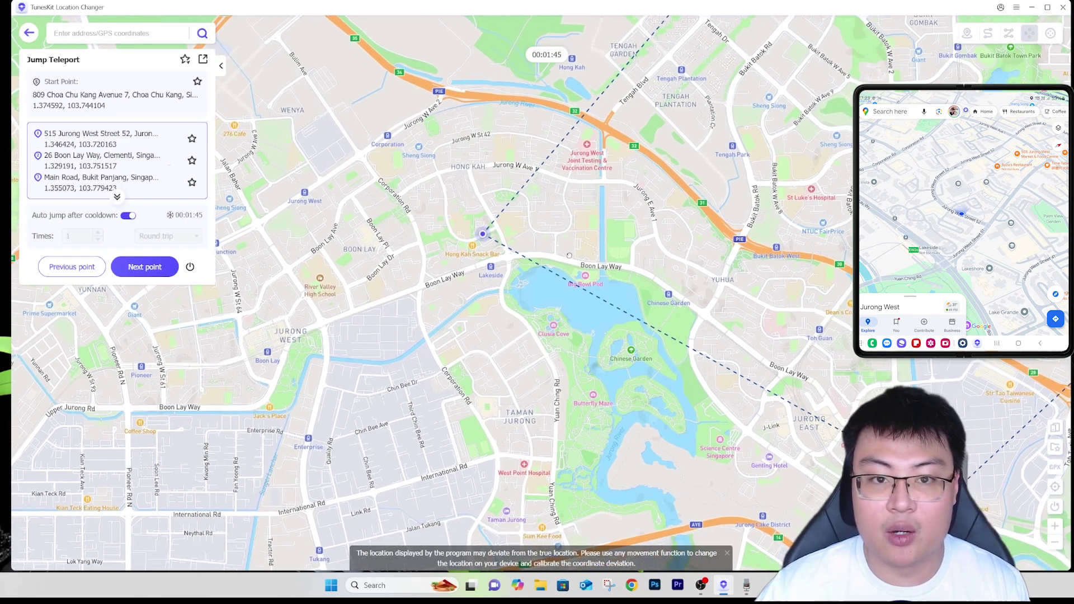
click(160, 270)
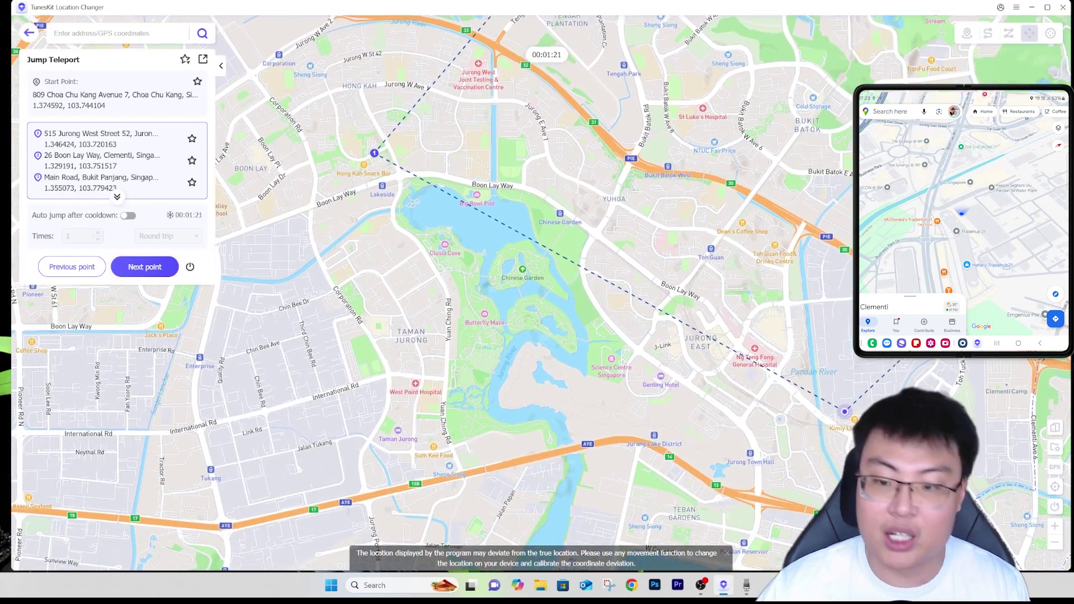
mouse_move(863, 418)
mouse_down()
mouse_move(833, 363)
mouse_move(686, 262)
mouse_move(728, 304)
mouse_up()
scroll(728, 305, up, 3)
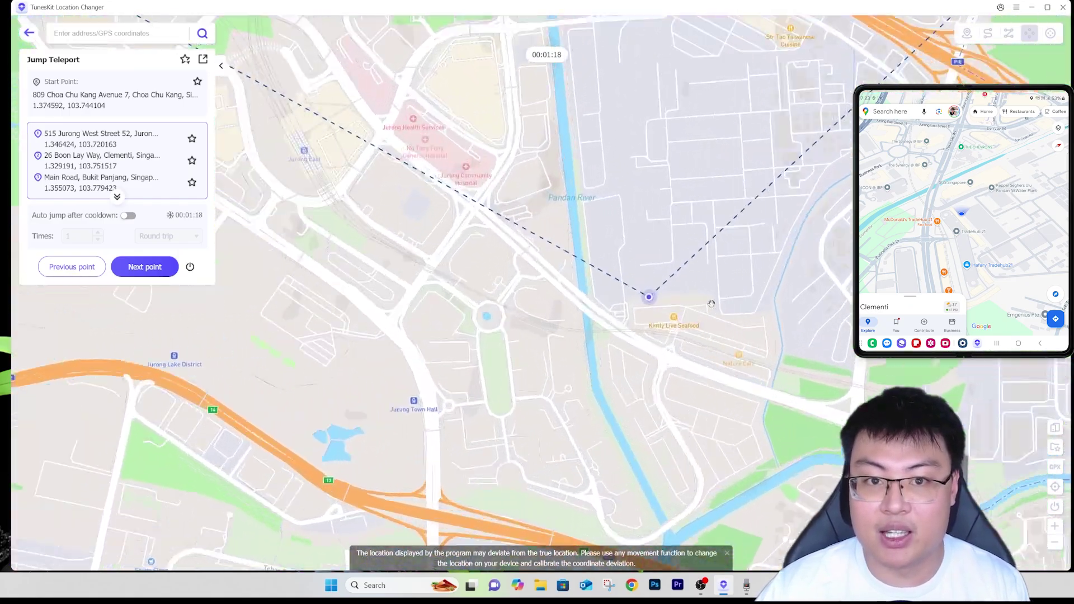
scroll(732, 305, down, 5)
drag(824, 251, 764, 345)
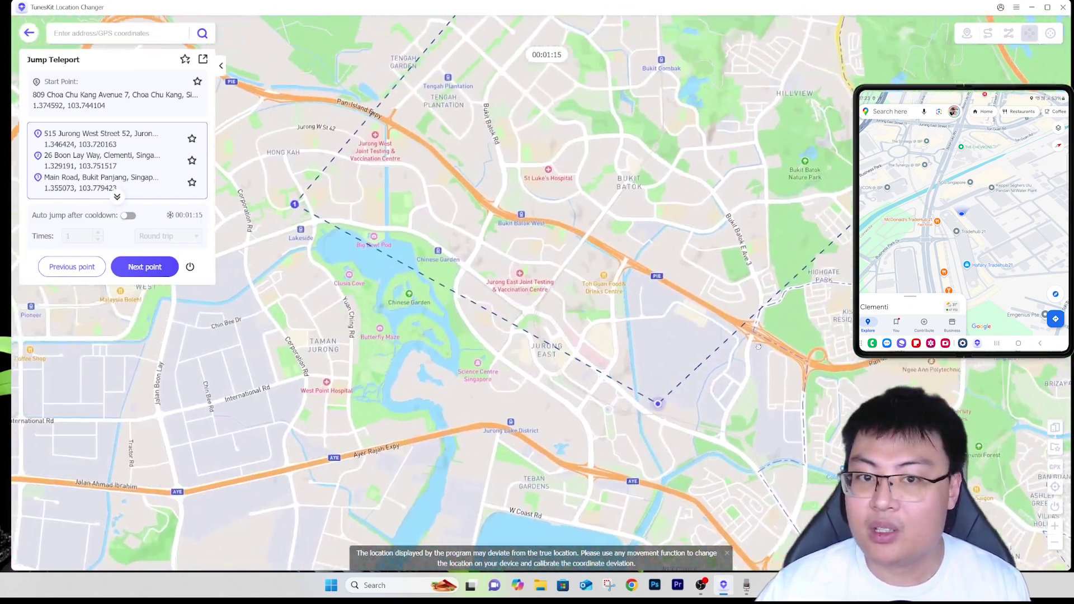
drag(739, 165, 648, 211)
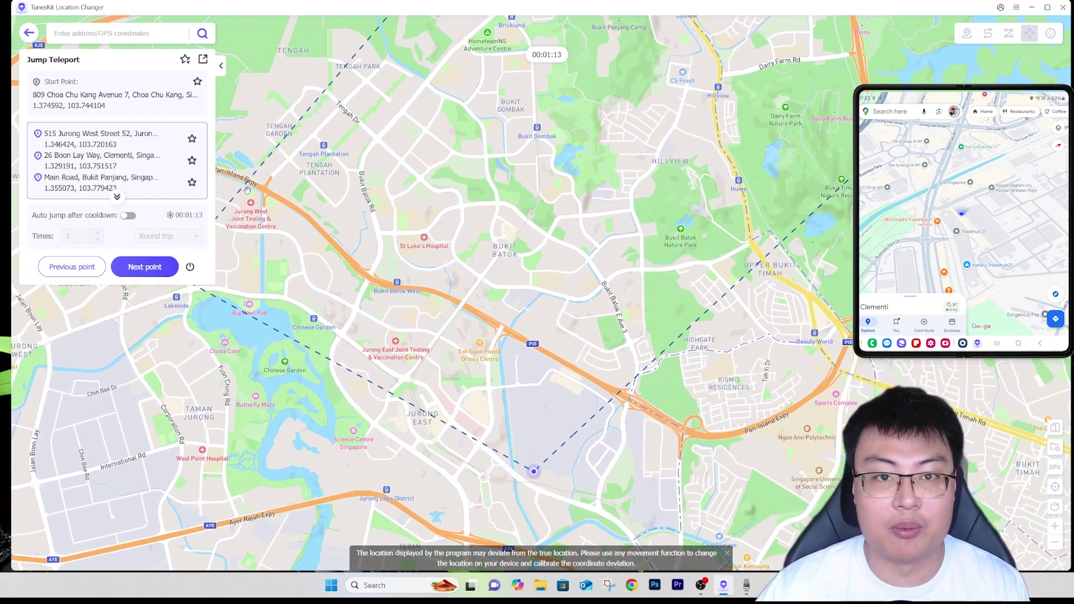
scroll(767, 297, down, 3)
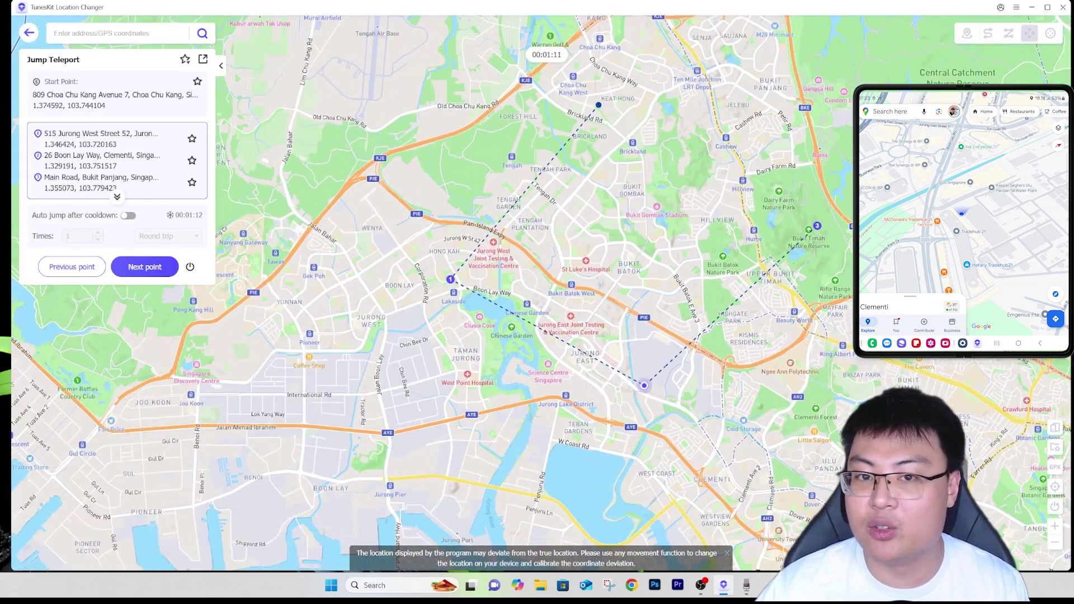
click(145, 266)
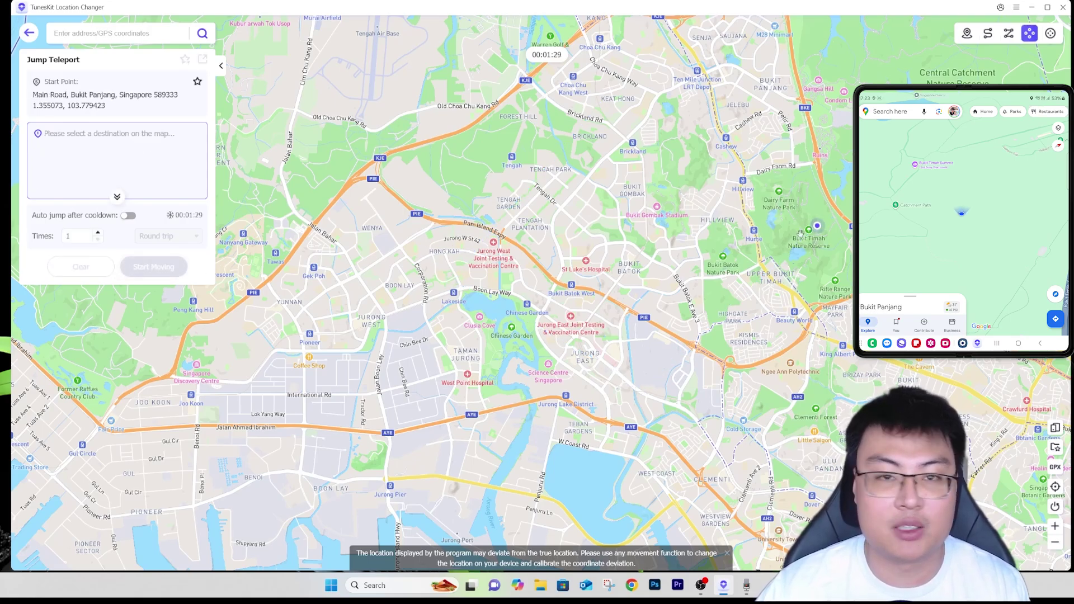
scroll(801, 233, down, 3)
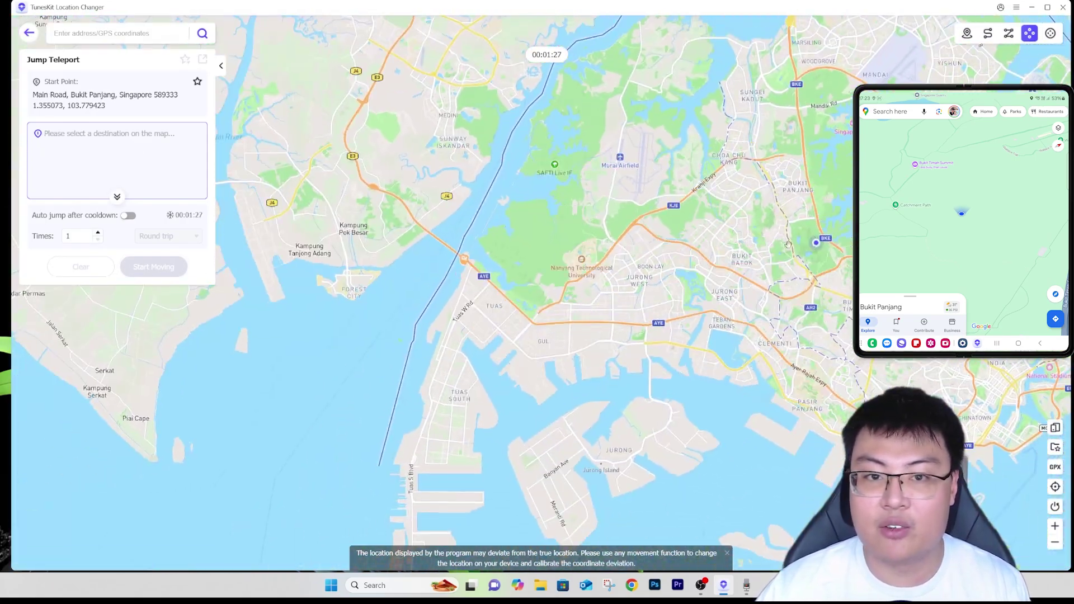
drag(788, 244, 513, 259)
scroll(525, 251, down, 2)
scroll(555, 224, up, 3)
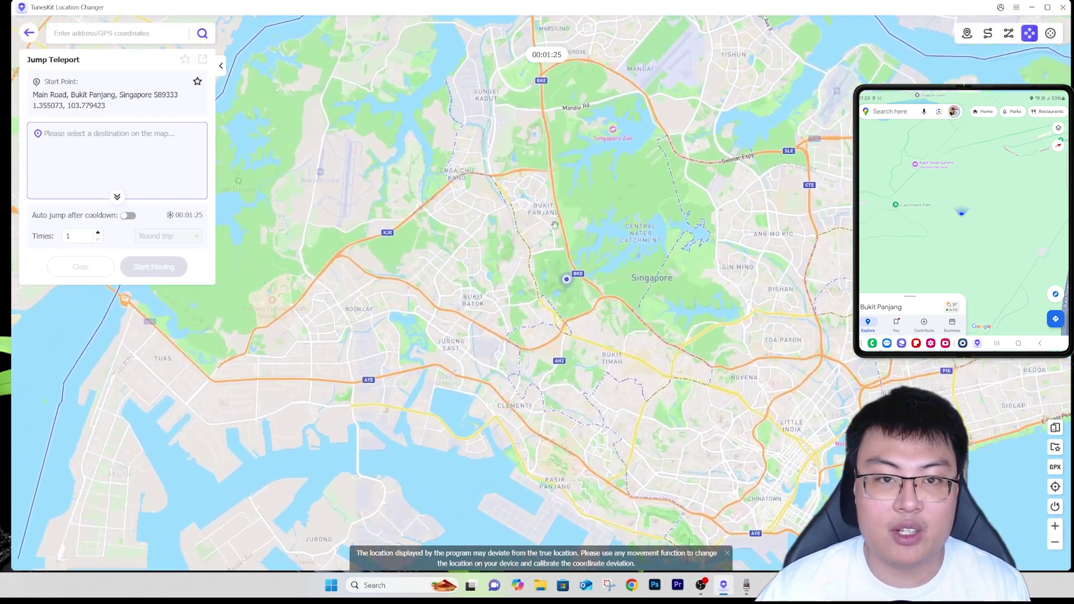
scroll(554, 224, up, 1)
drag(478, 314, 592, 211)
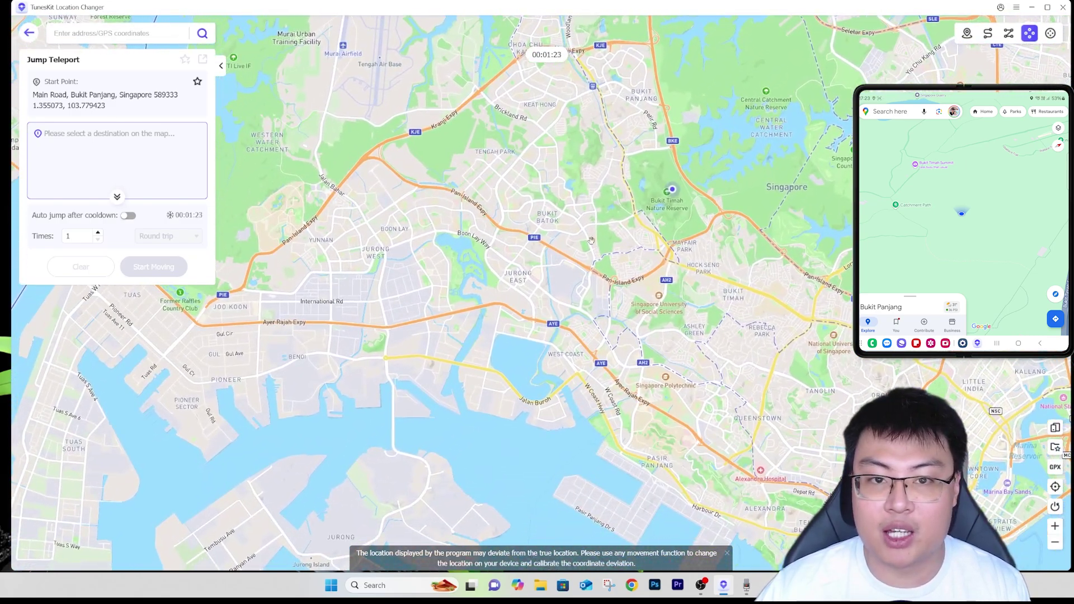
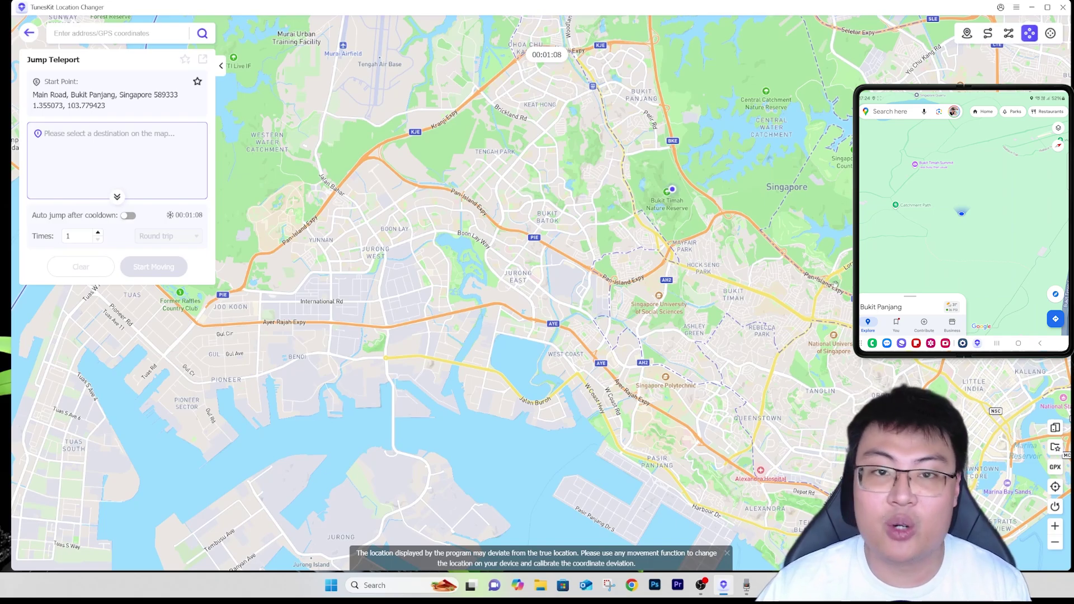
Step: Switch to Joystick Movement mode and mark 6 Third Chin Bee Road in Jurong West as the destination
click(1050, 33)
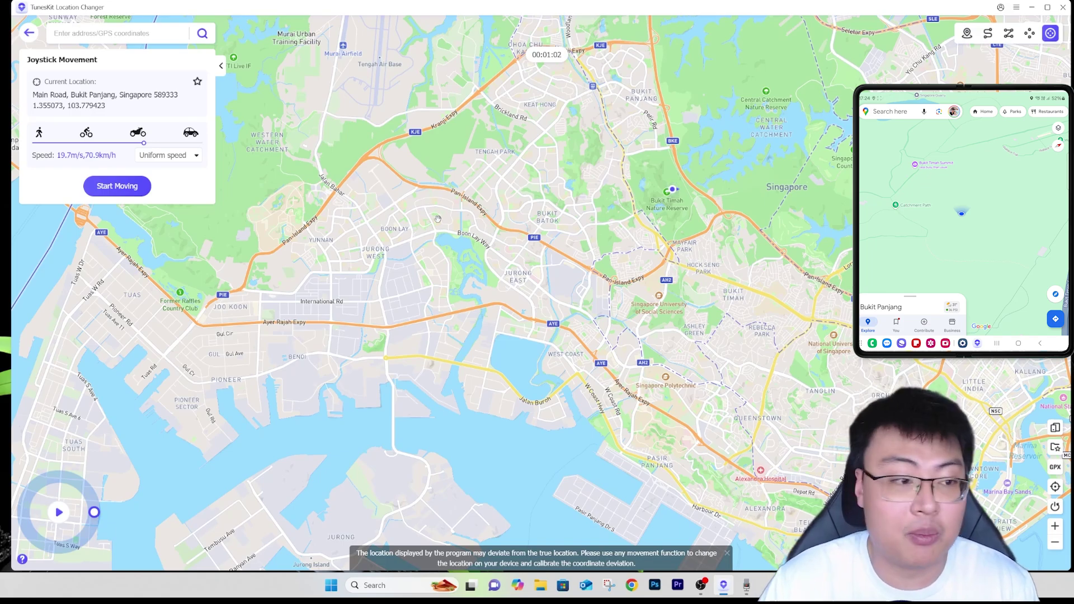
scroll(616, 284, up, 4)
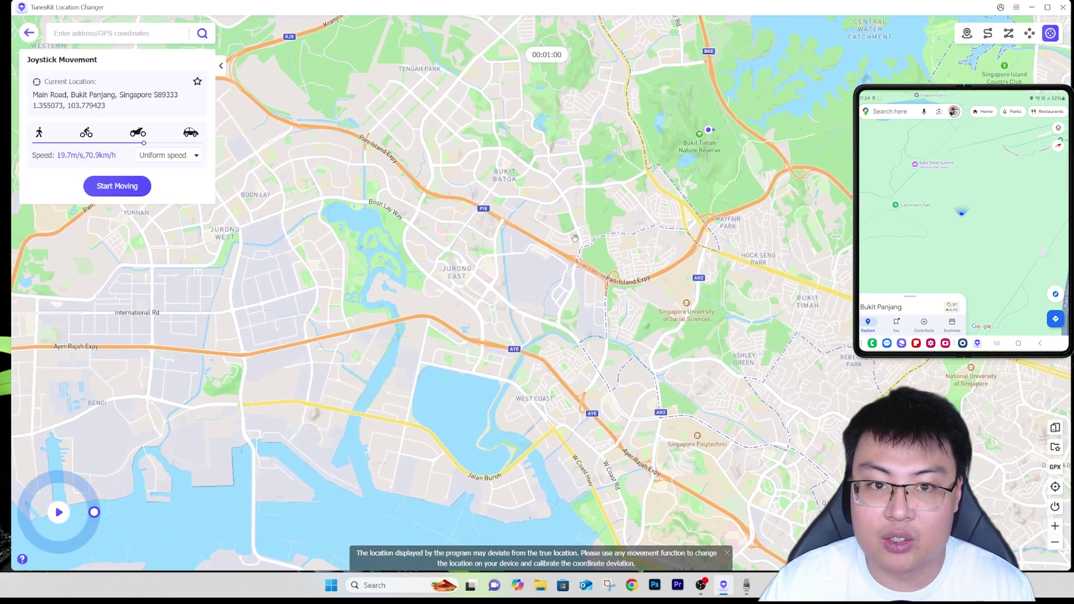
drag(512, 148, 573, 230)
click(577, 233)
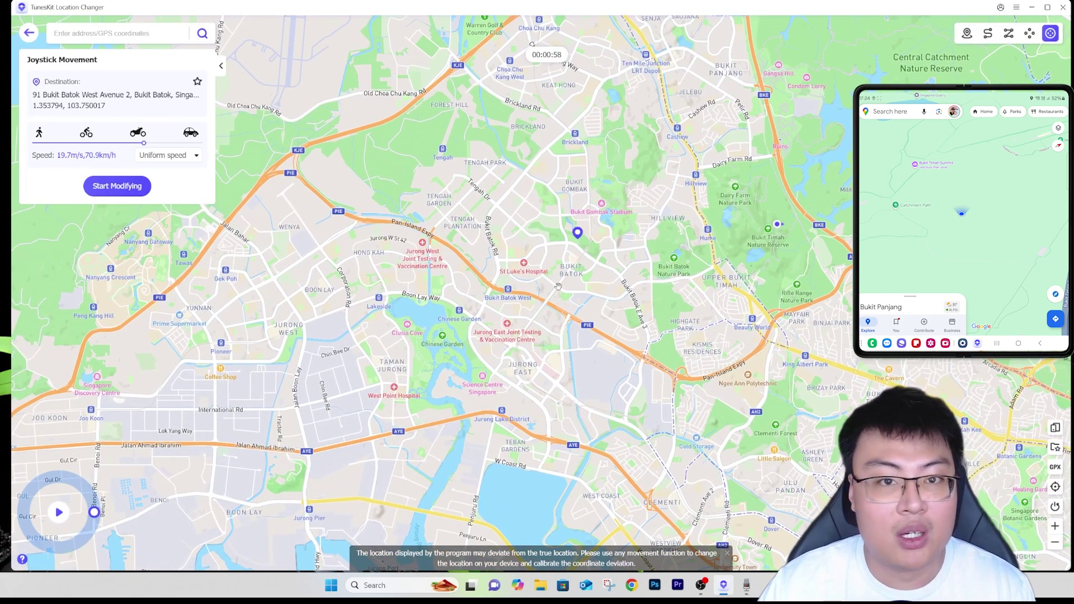
drag(558, 287, 541, 265)
click(596, 272)
click(639, 305)
drag(534, 302, 588, 304)
drag(569, 199, 553, 199)
click(515, 251)
click(455, 299)
click(414, 344)
drag(569, 277, 561, 270)
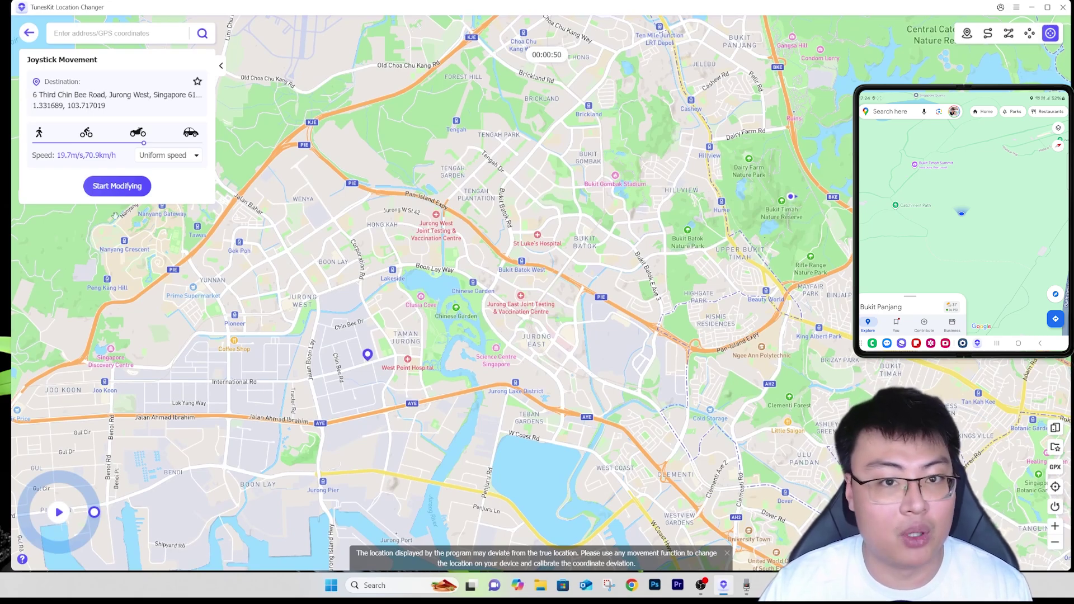
Step: Set the movement speed to 28.5 m/s (102.6 km/h) and modify the phone's location to the marked destination
drag(144, 142, 194, 144)
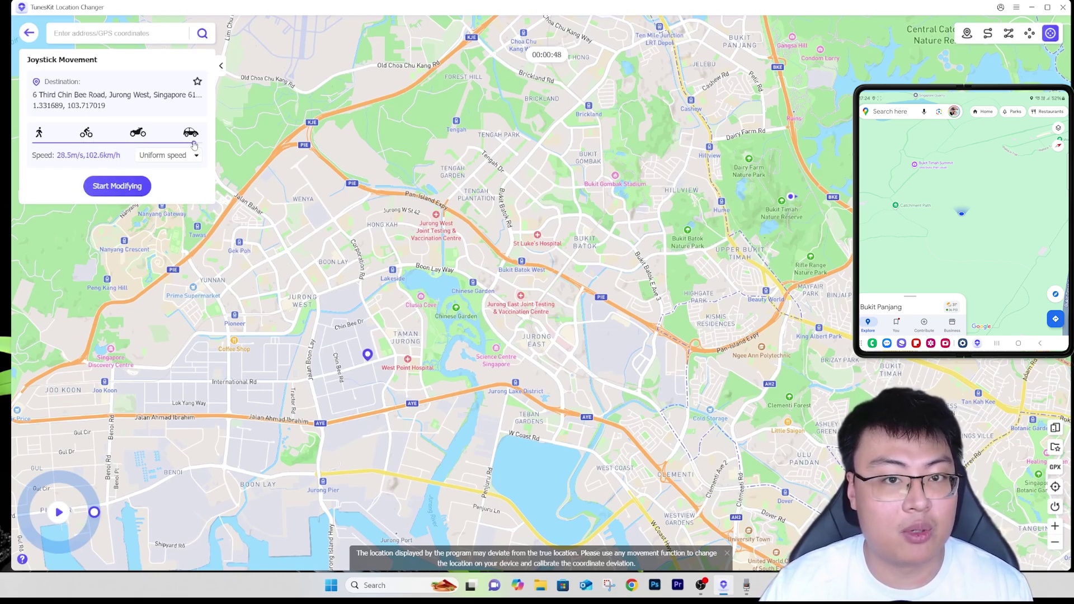
click(120, 186)
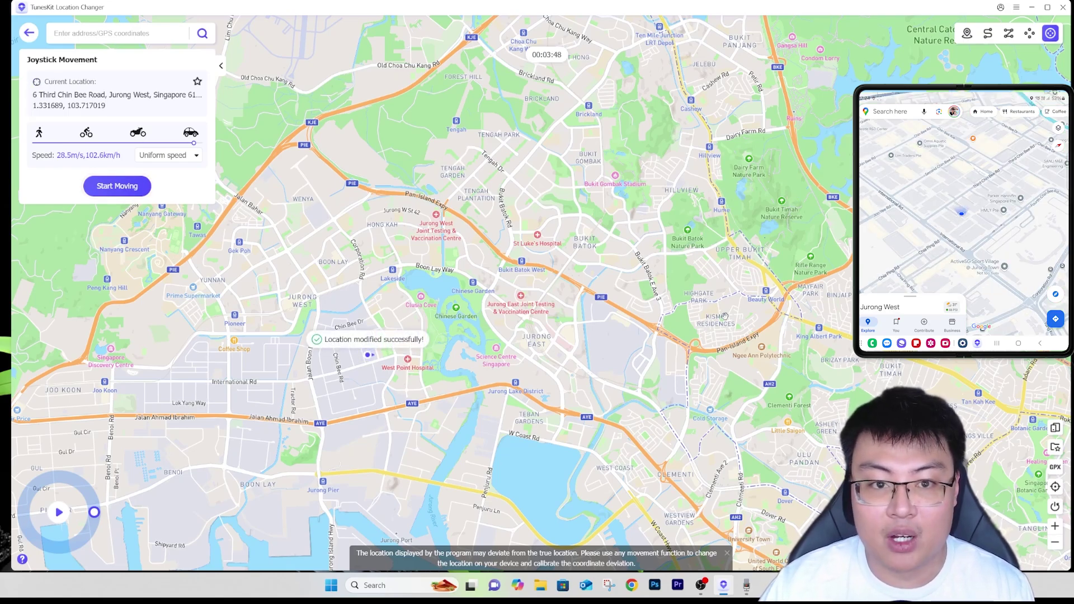
Step: Start the joystick movement from Third Chin Bee Road, steer it north-west and south-west, and stop it
drag(690, 303, 645, 301)
drag(336, 373, 483, 314)
scroll(483, 314, up, 1)
scroll(483, 315, up, 4)
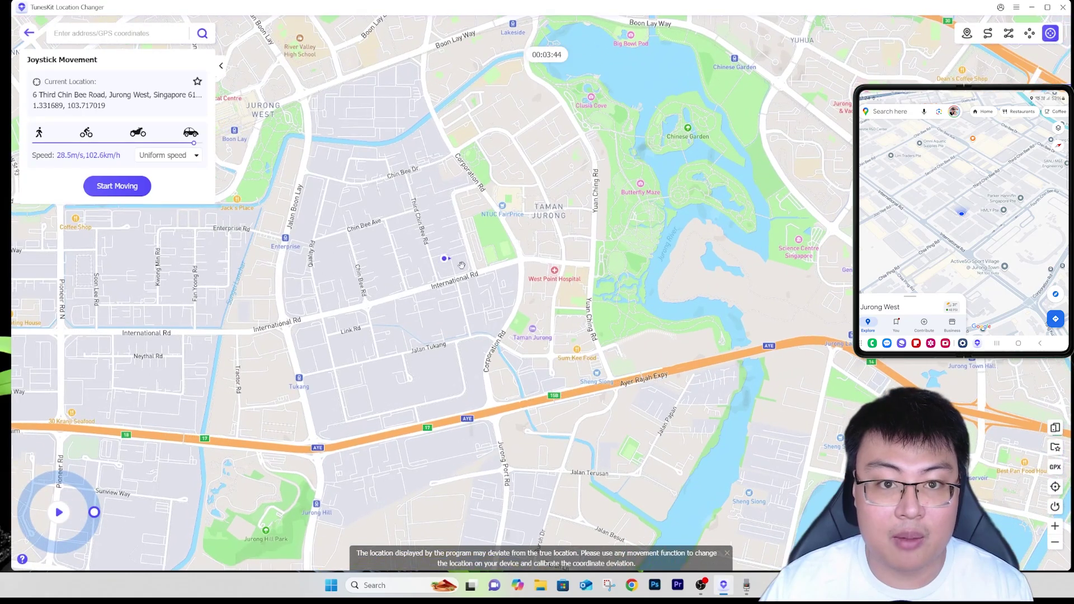
drag(471, 271, 483, 269)
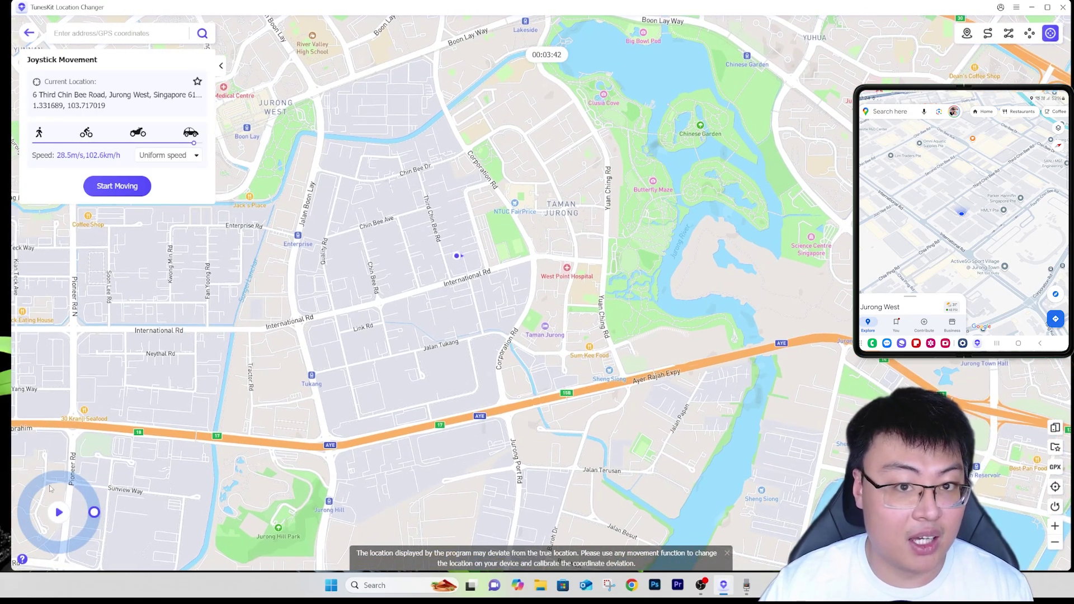
click(133, 190)
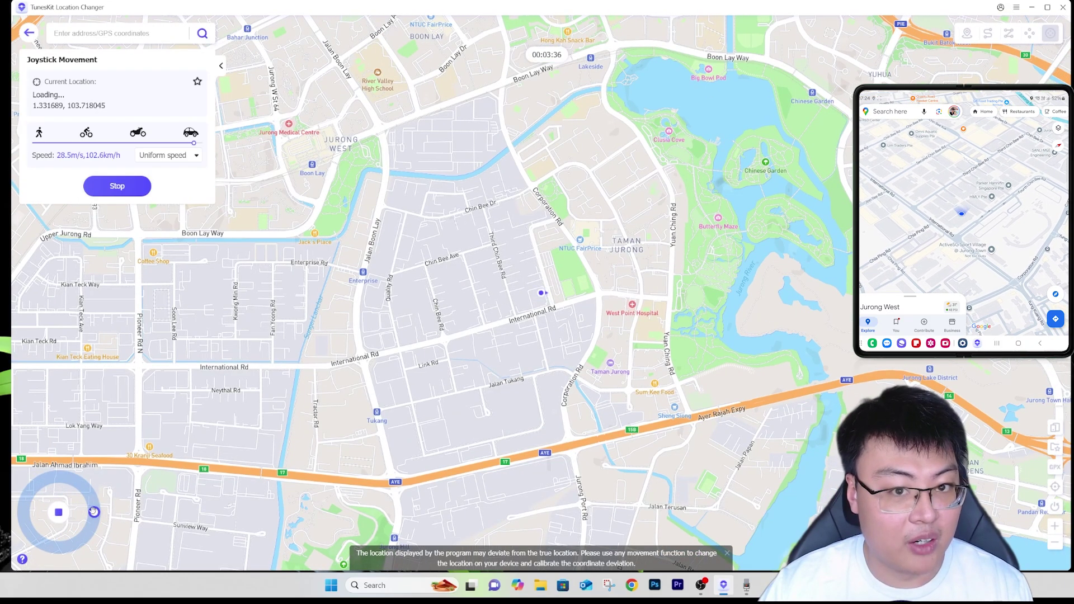
drag(92, 512, 15, 493)
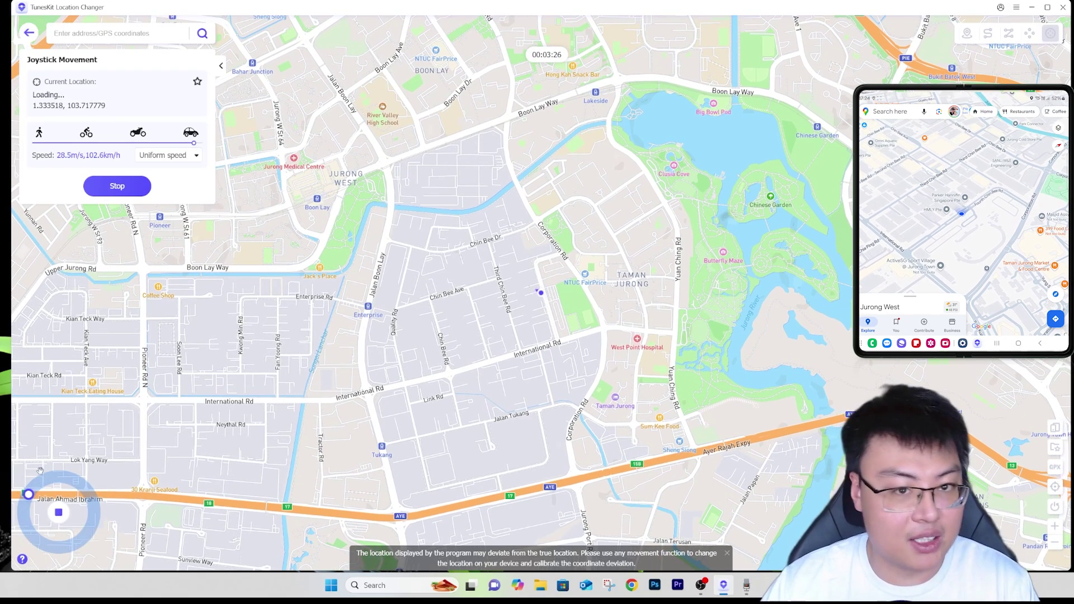
drag(29, 494, 28, 538)
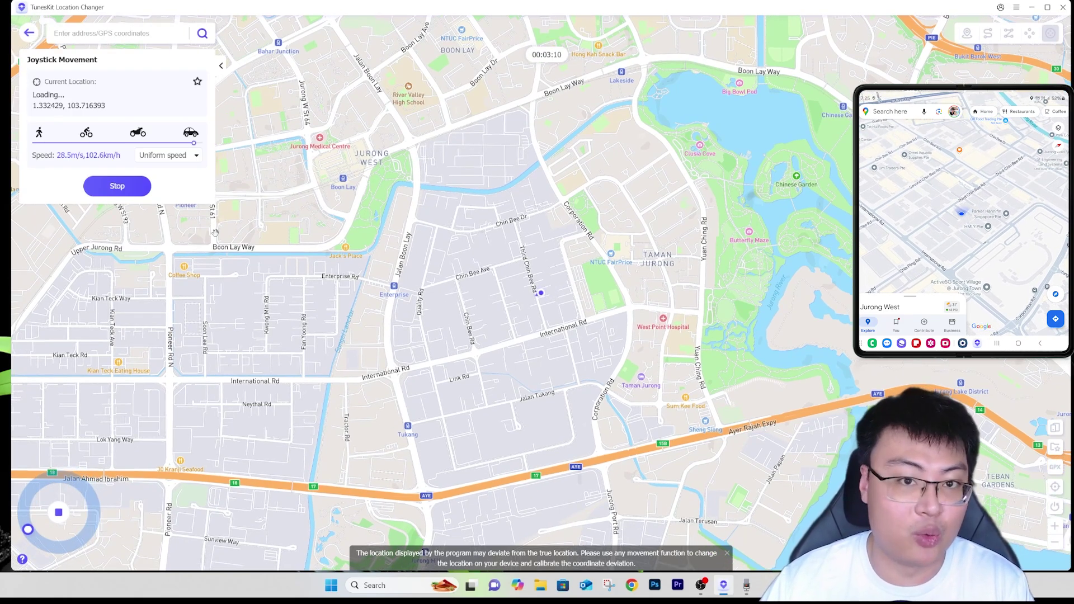
click(58, 512)
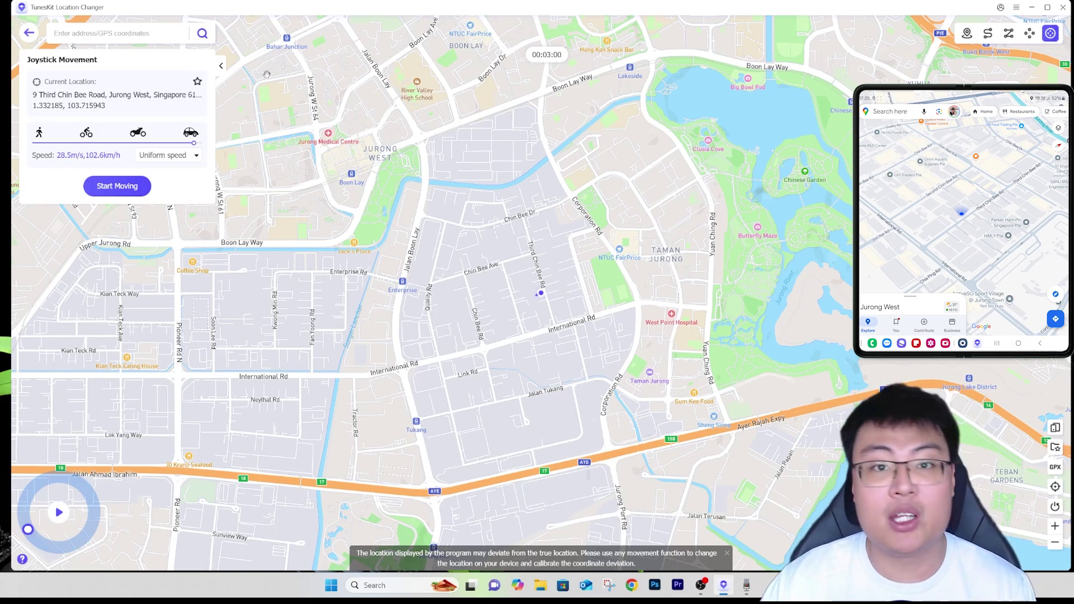
Step: Collapse the Joystick Movement details and mark a destination near Gek Poh in Jurong West
click(219, 66)
scroll(677, 150, down, 3)
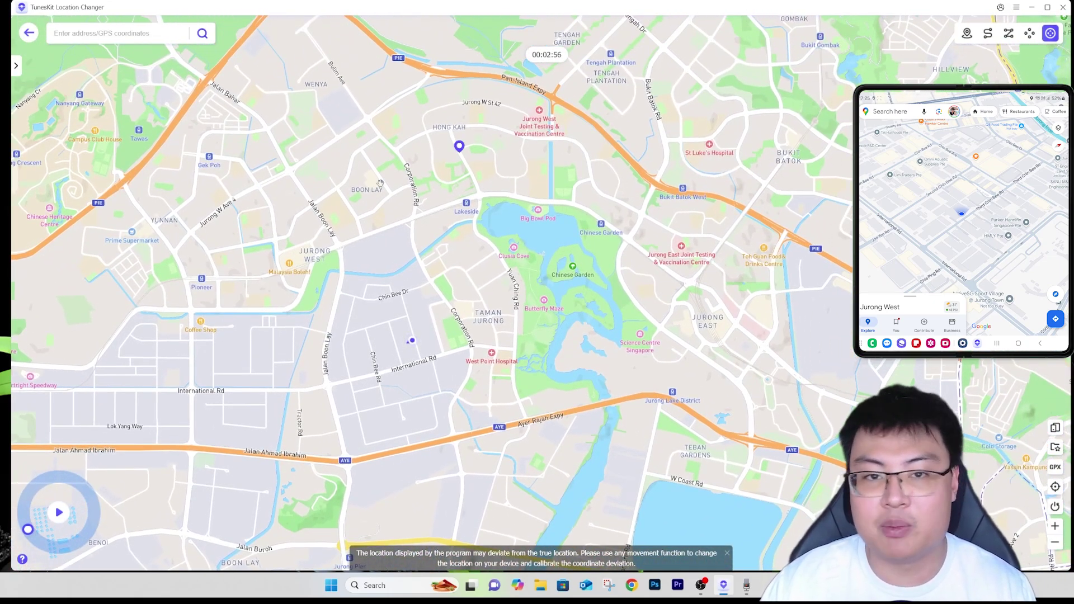
click(764, 189)
click(499, 96)
click(257, 137)
drag(636, 137, 627, 137)
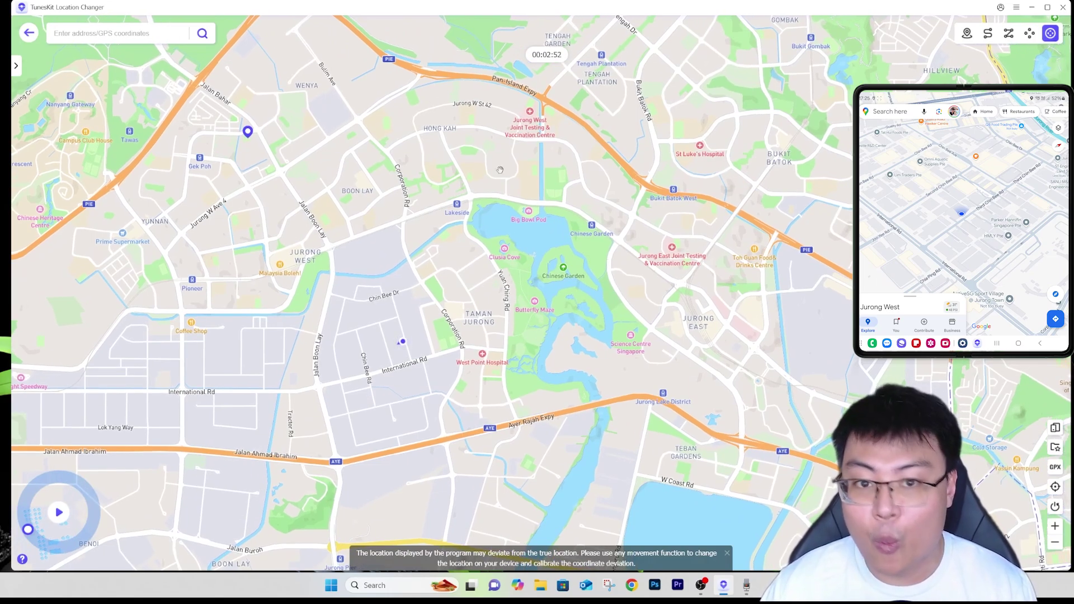
drag(499, 169, 768, 331)
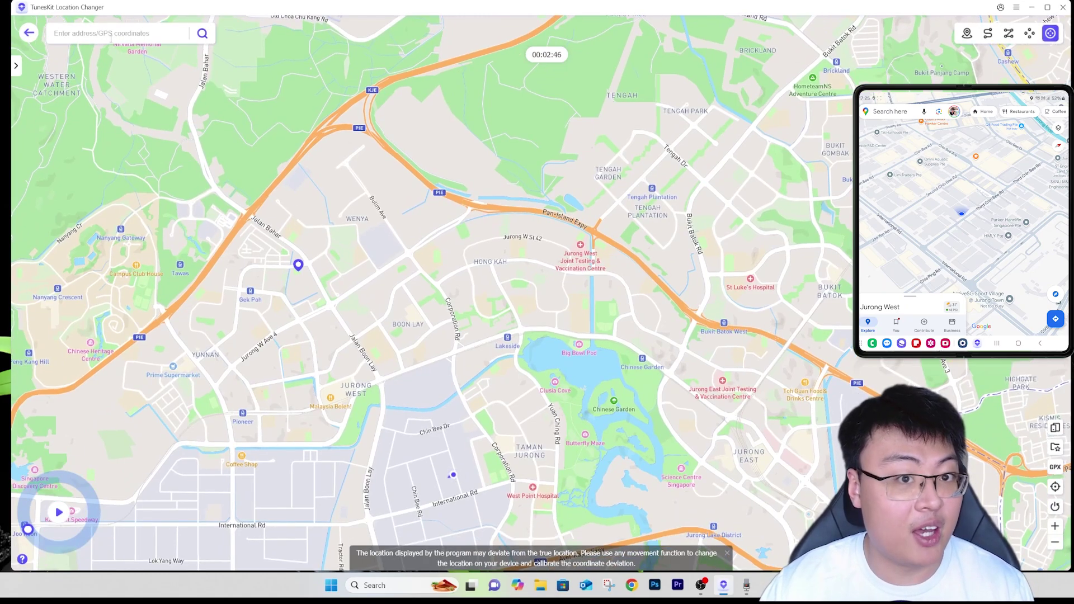
Step: Search the map for "tampines safra"
click(87, 37)
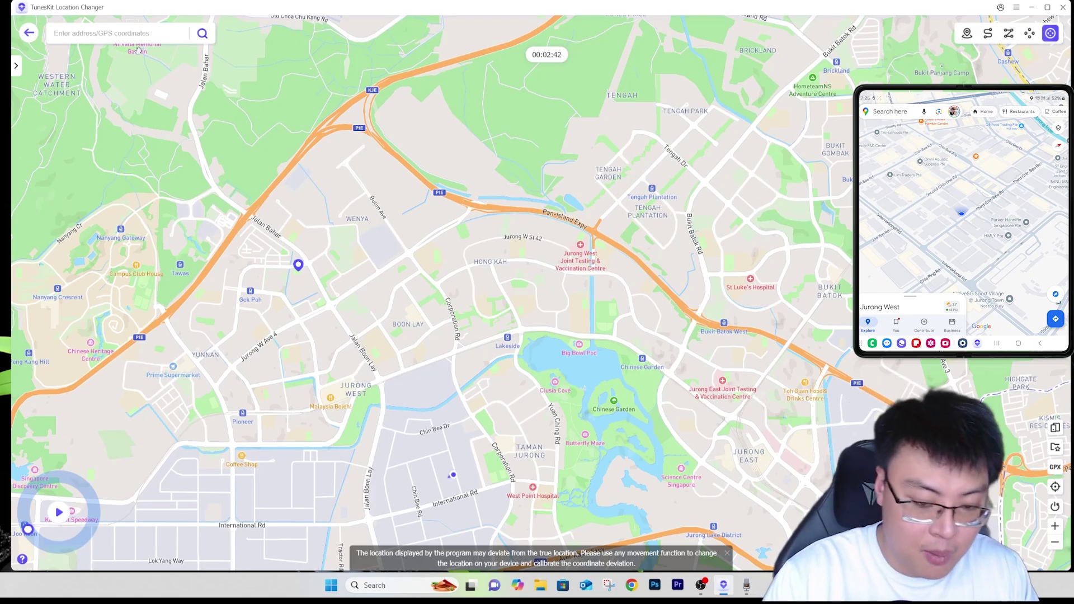
text(ts)
key(BackSpace)
text(ampine)
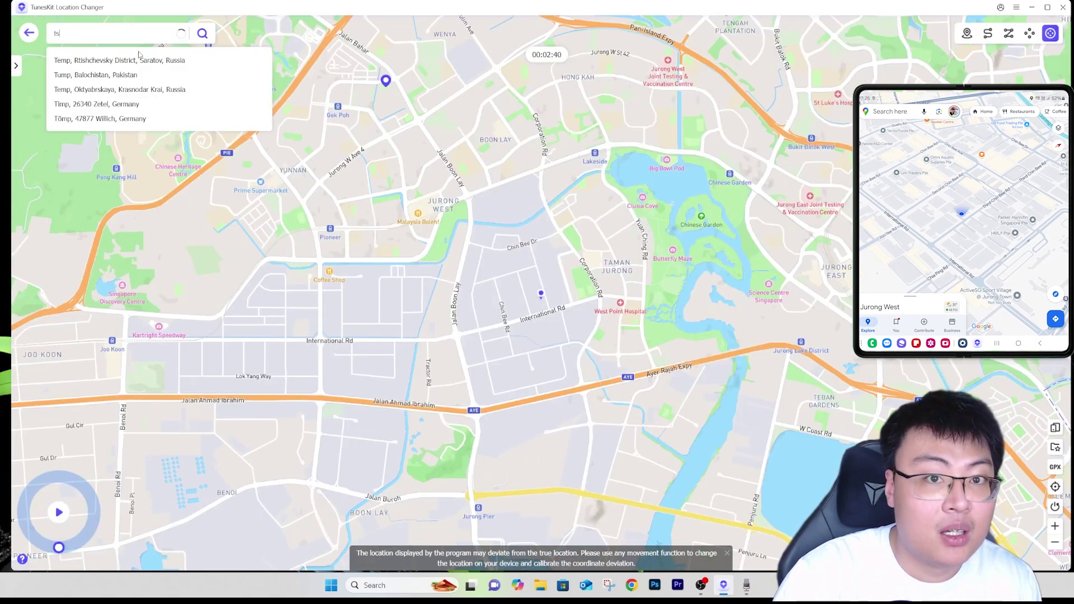
text(s)
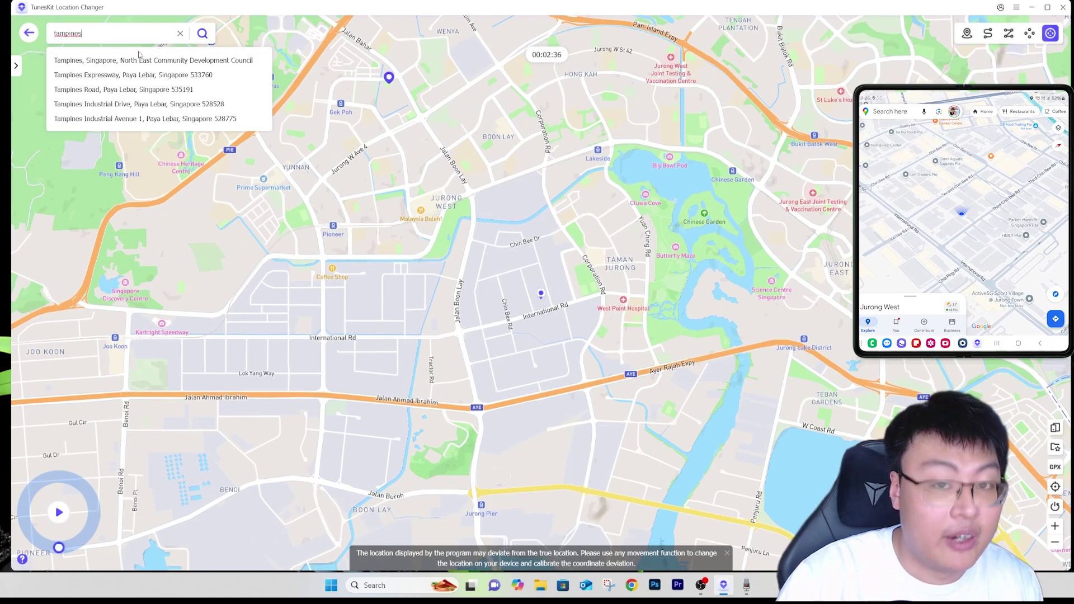
text( safra)
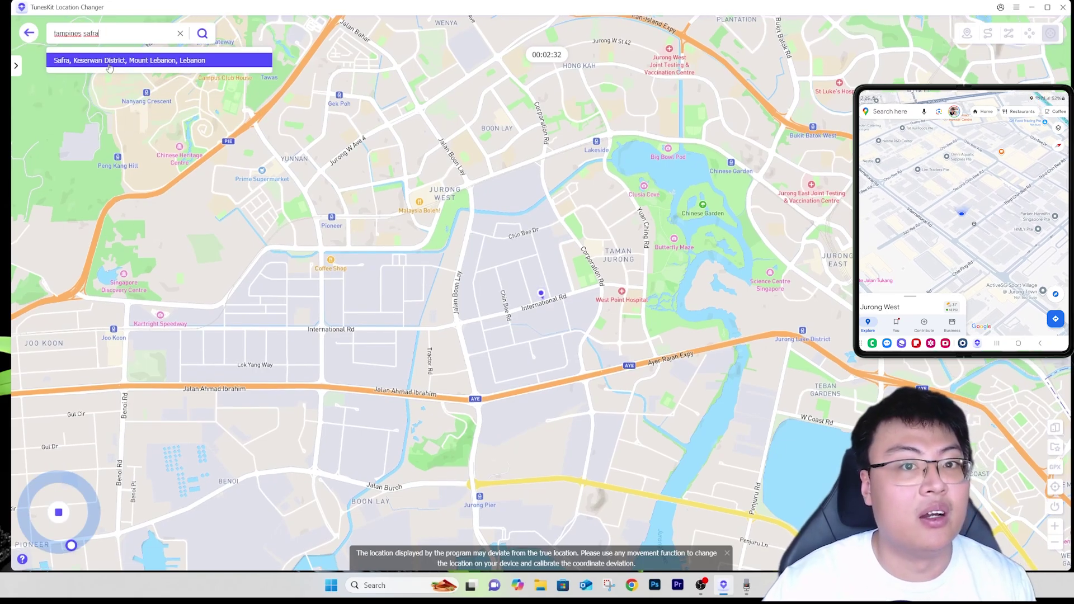
Step: Replace the search with "tampi" and go to the suggested Tampines, Singapore
drag(106, 29, 31, 34)
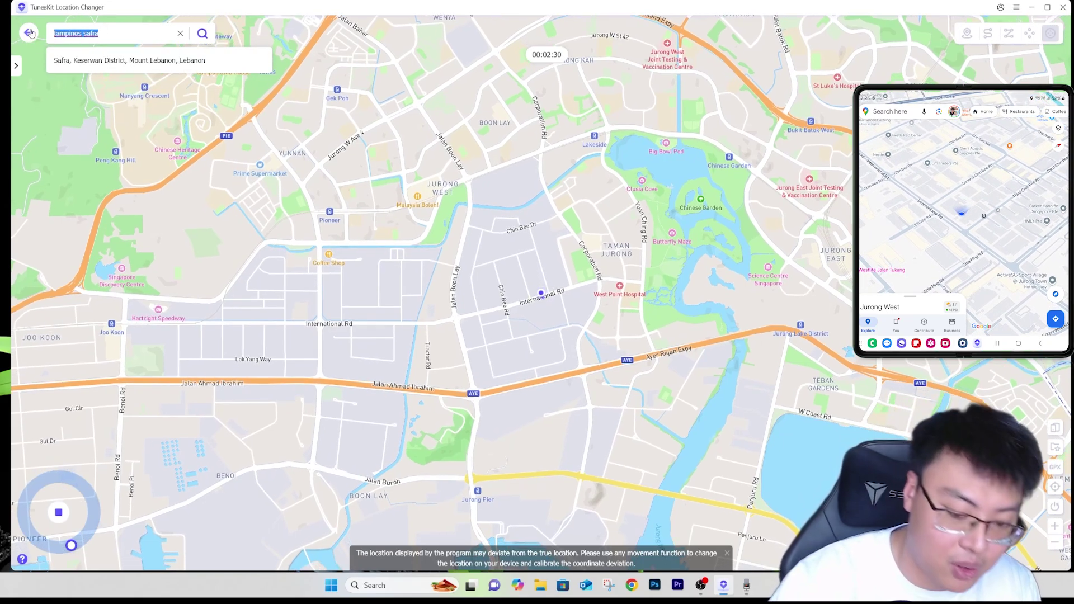
key(BackSpace)
text(tampi)
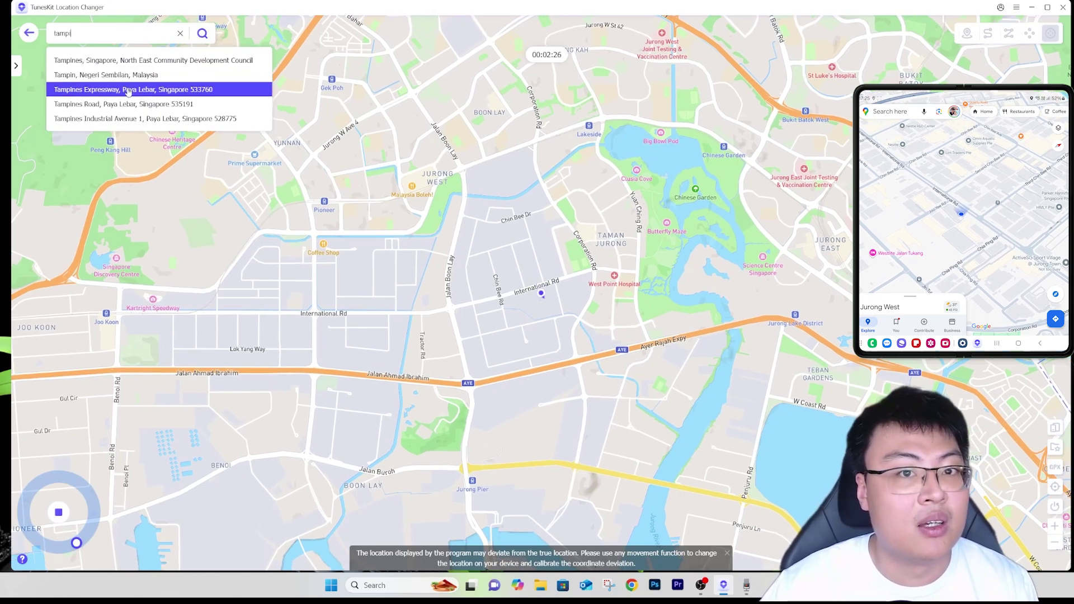
click(130, 61)
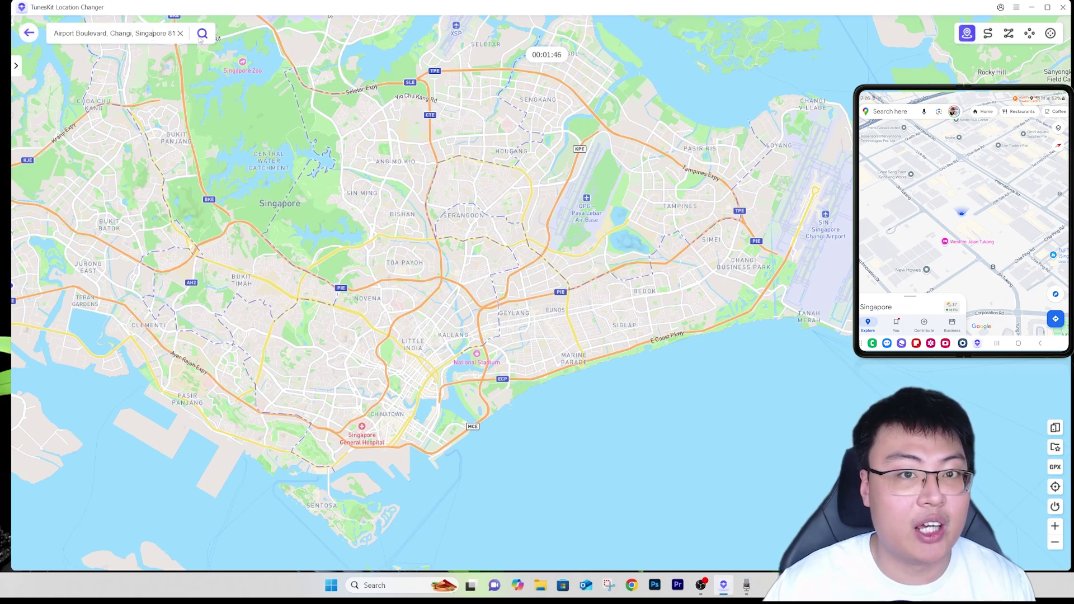
Step: Clear the address search, look up "changi", and go to Changi, Singapore
click(180, 33)
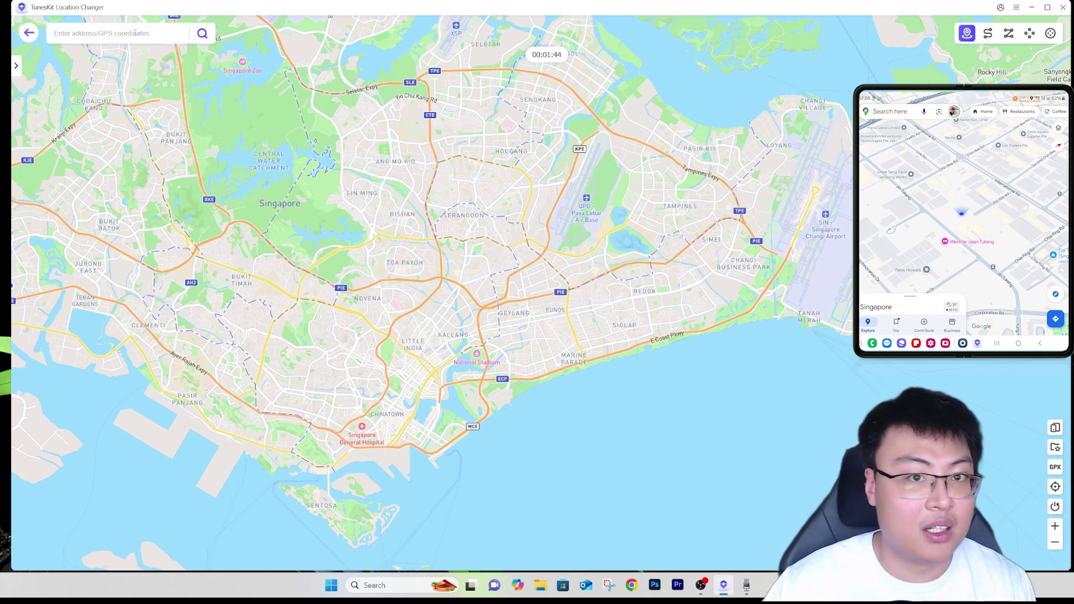
text(changi)
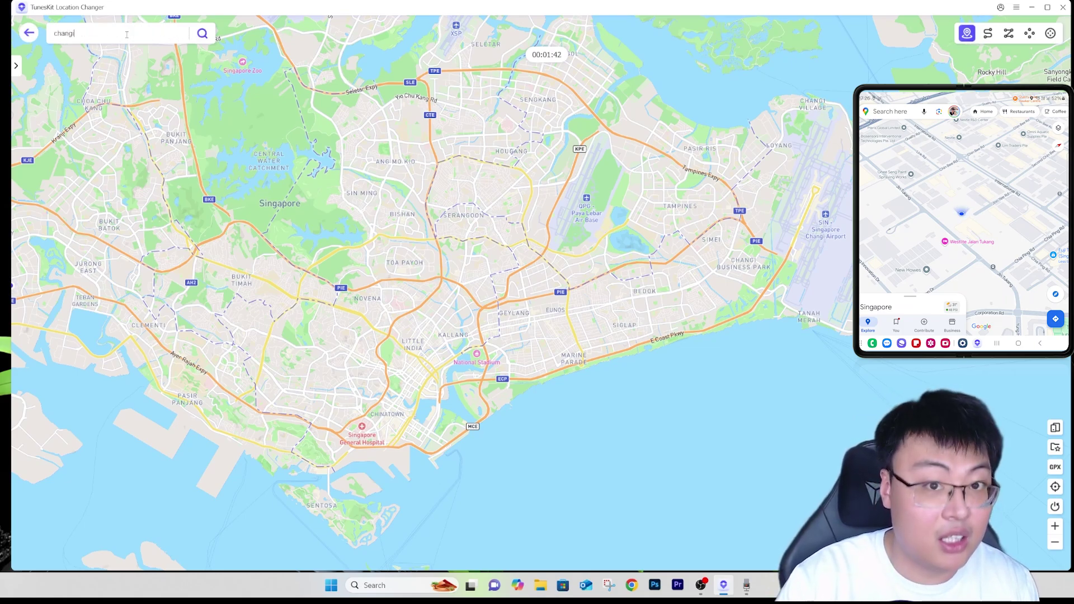
click(137, 60)
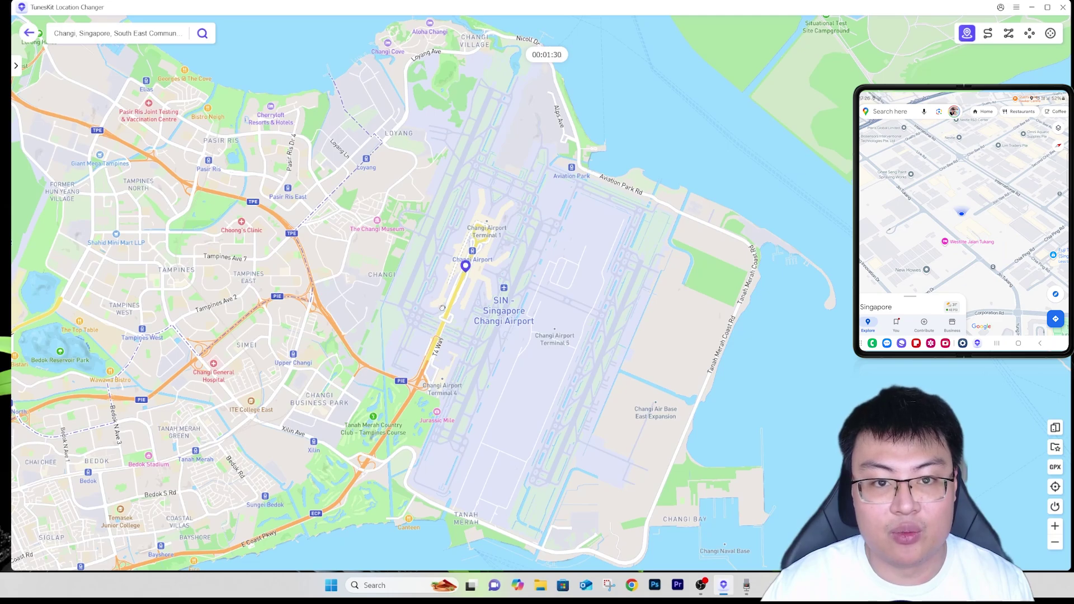
Step: Look up a Singapore postal code and pin the building beside the junction of Eunos Link and Bedok Reservoir Road
click(179, 33)
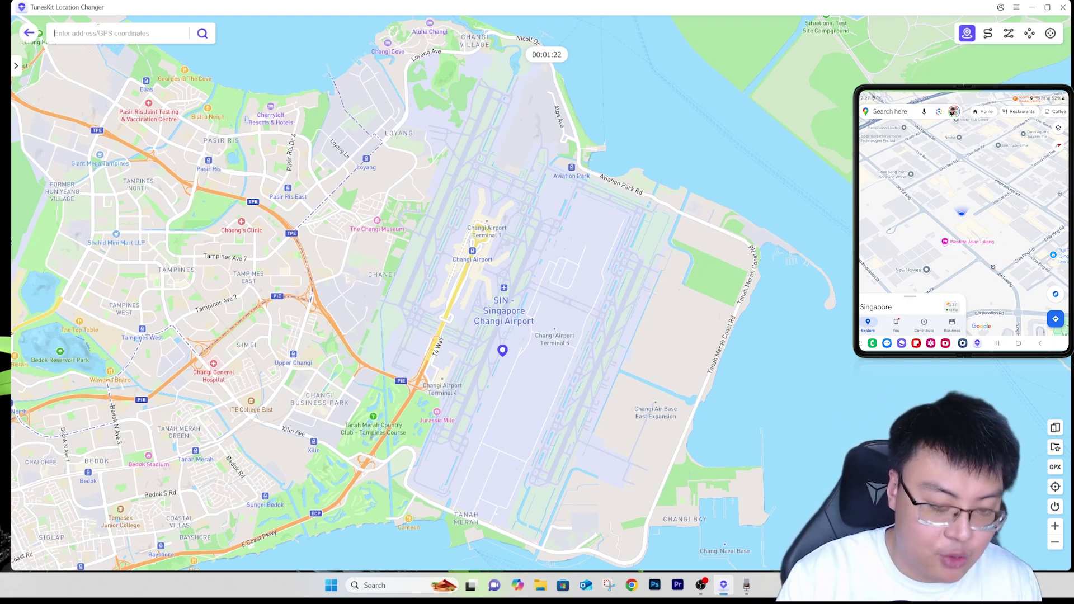
text(410634)
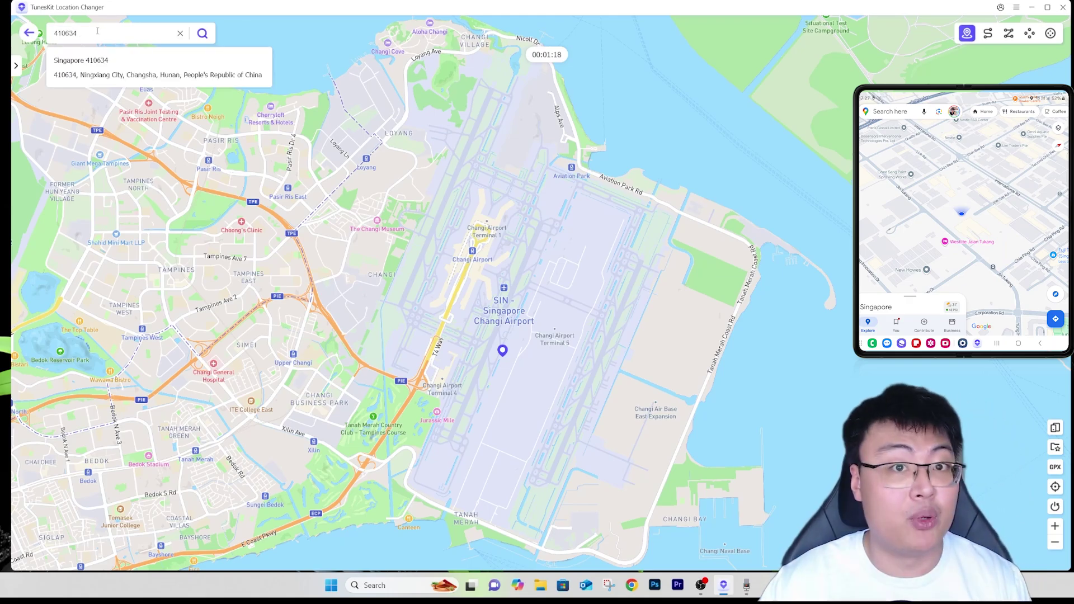
click(100, 59)
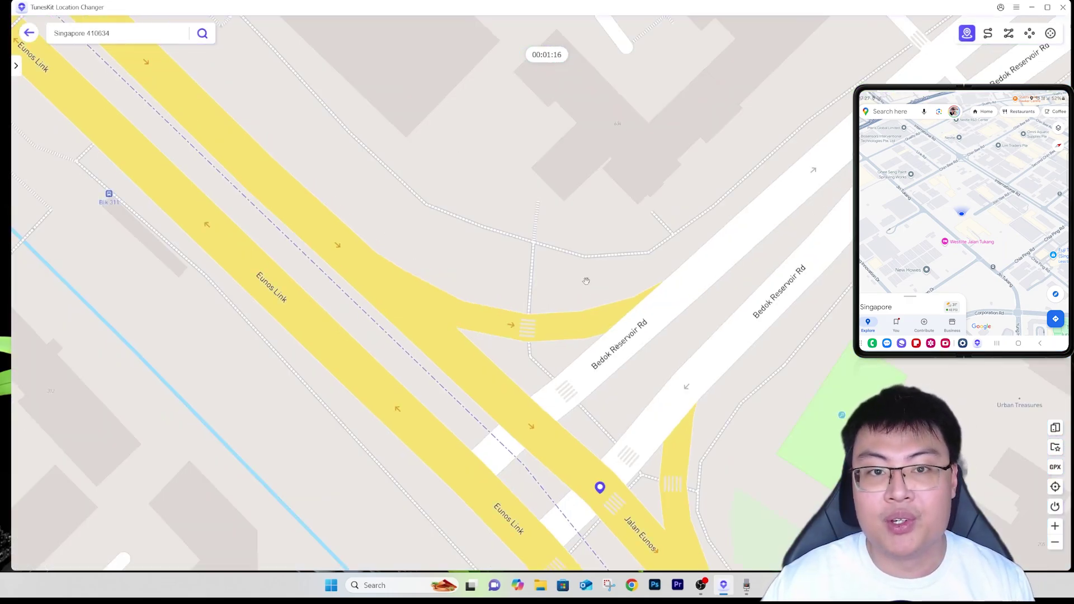
scroll(586, 281, down, 2)
scroll(586, 281, up, 1)
drag(602, 151, 578, 233)
click(580, 238)
scroll(619, 231, down, 4)
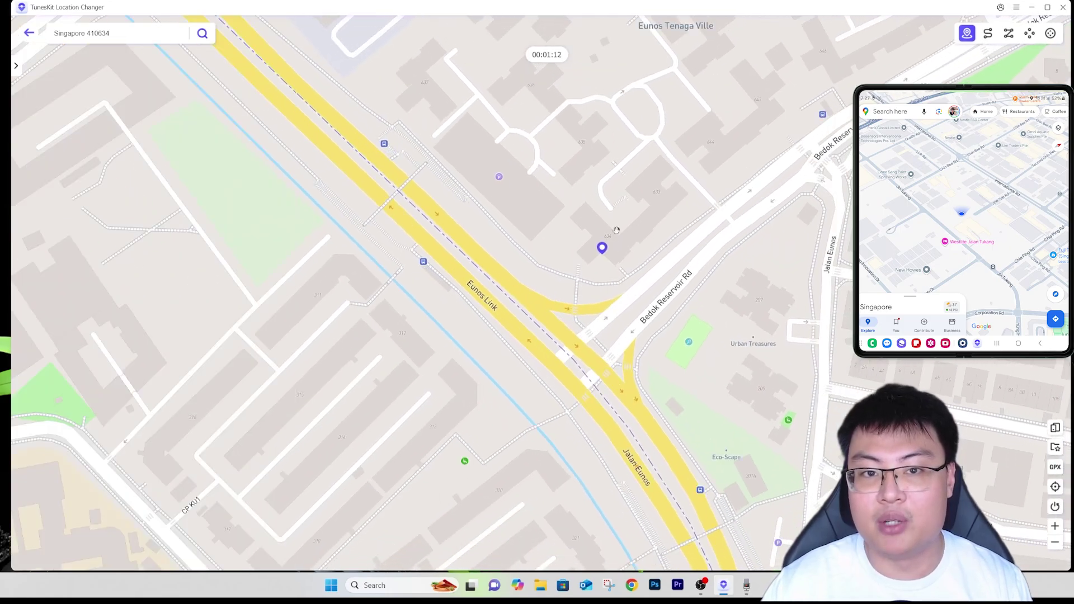
Step: Examine the area around the pin between Kallang and Bedok, and clear the address search
scroll(619, 231, down, 3)
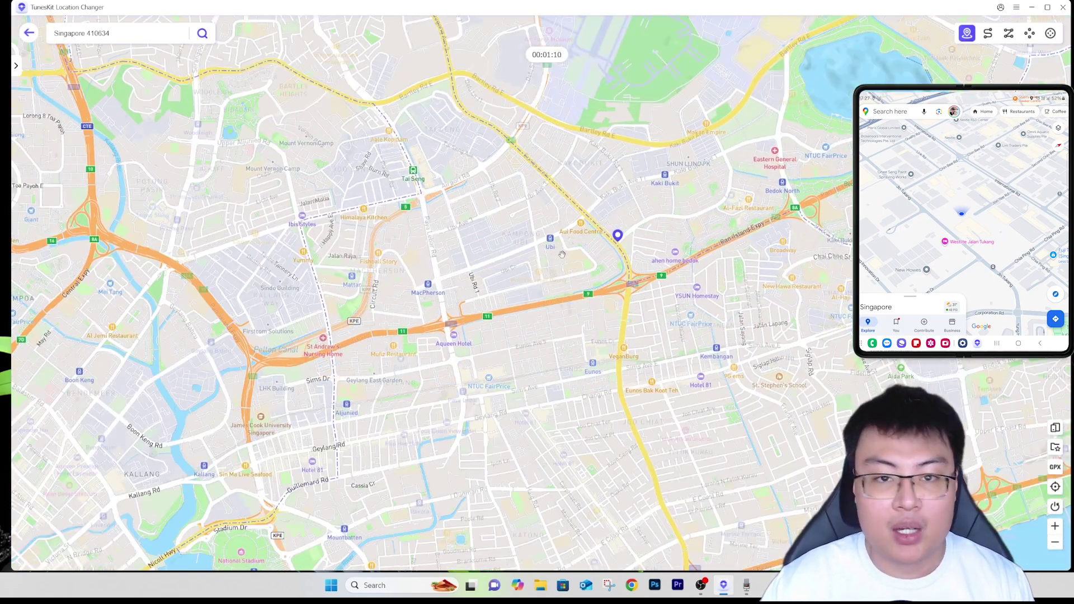
scroll(523, 250, down, 1)
drag(574, 222, 448, 275)
drag(628, 300, 741, 298)
drag(348, 353, 450, 268)
click(180, 34)
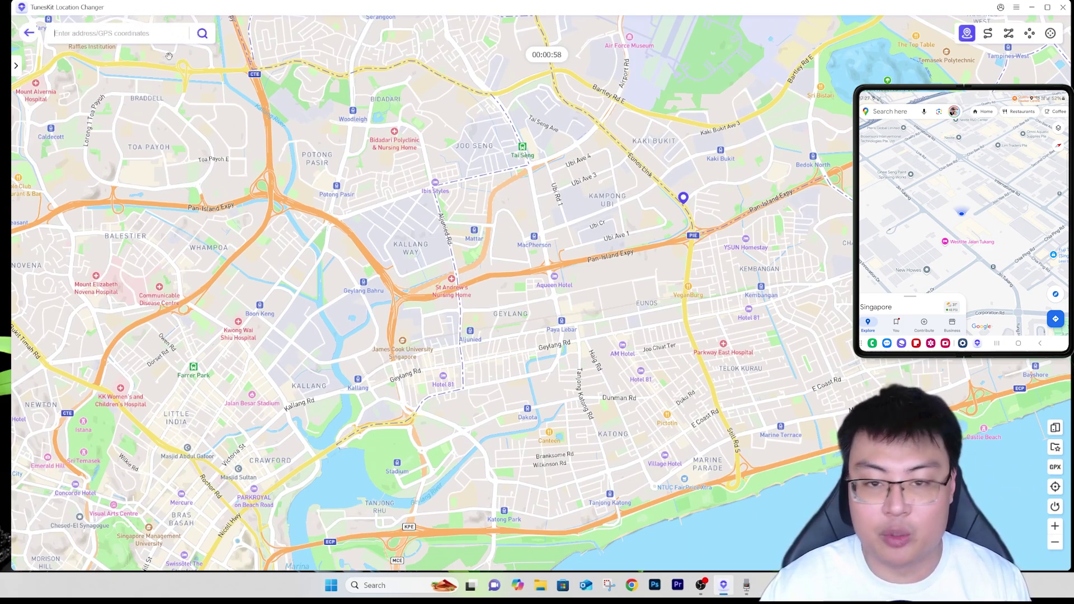
drag(653, 256, 514, 321)
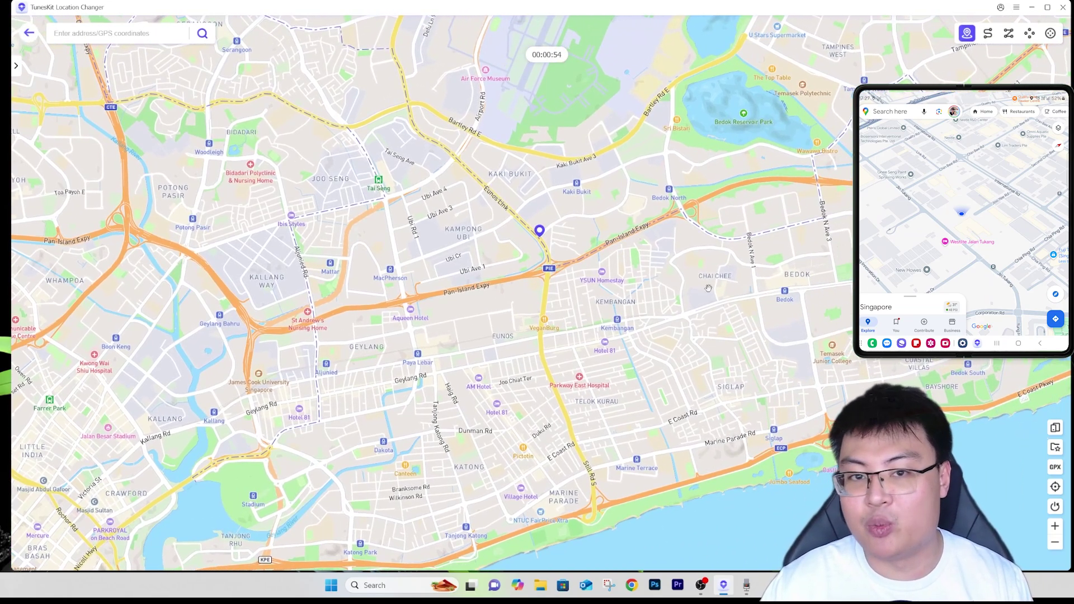
Step: Switch through Two-Spot to Multi-Spot Movement mode and recentre the map on the current location
click(988, 35)
click(1008, 34)
drag(859, 387, 817, 345)
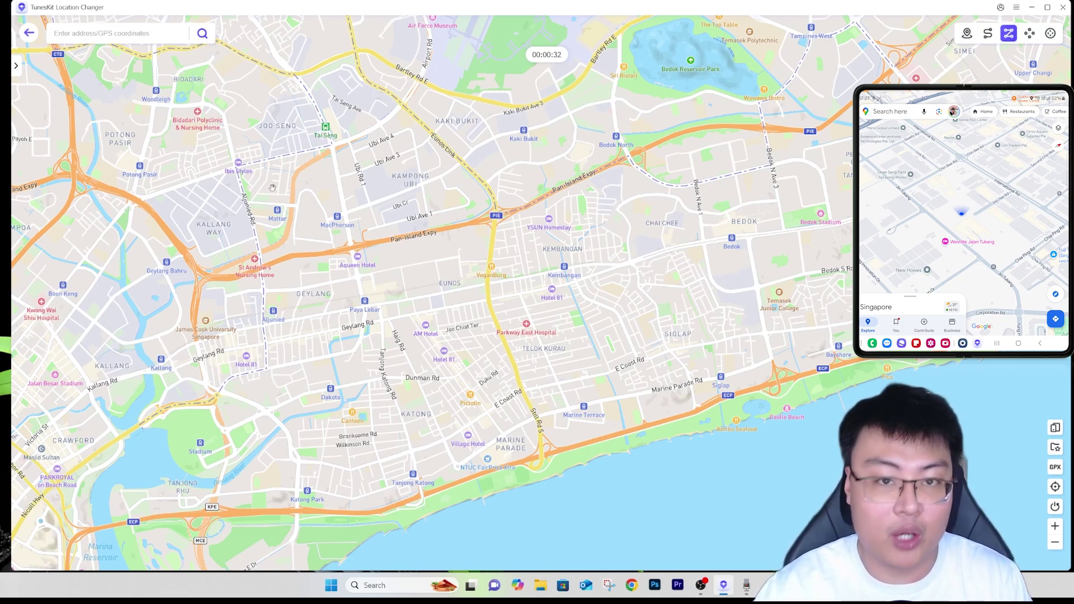
drag(323, 185, 429, 195)
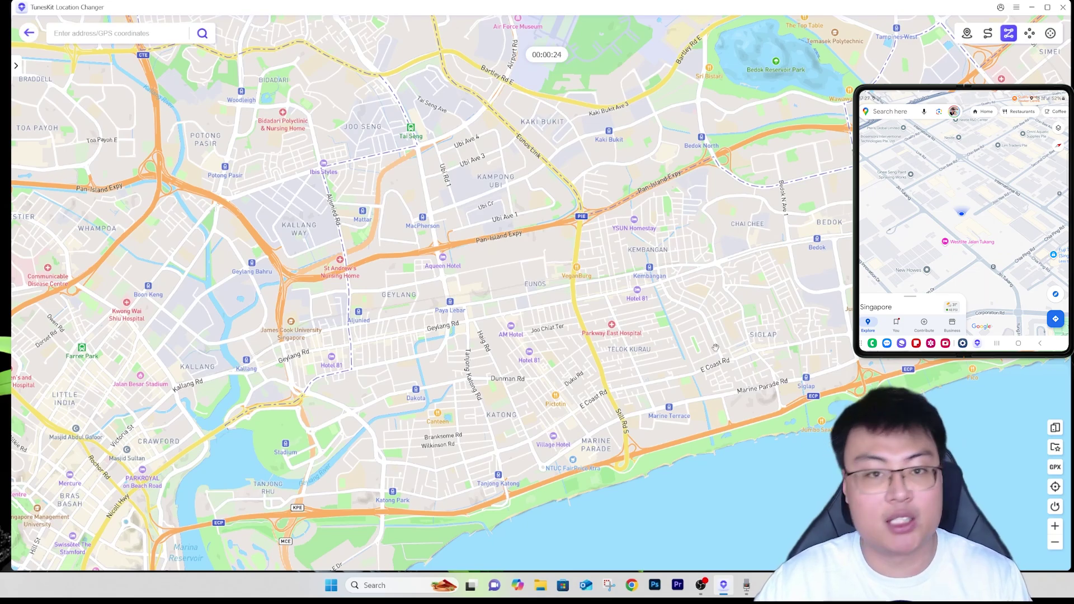
click(1056, 486)
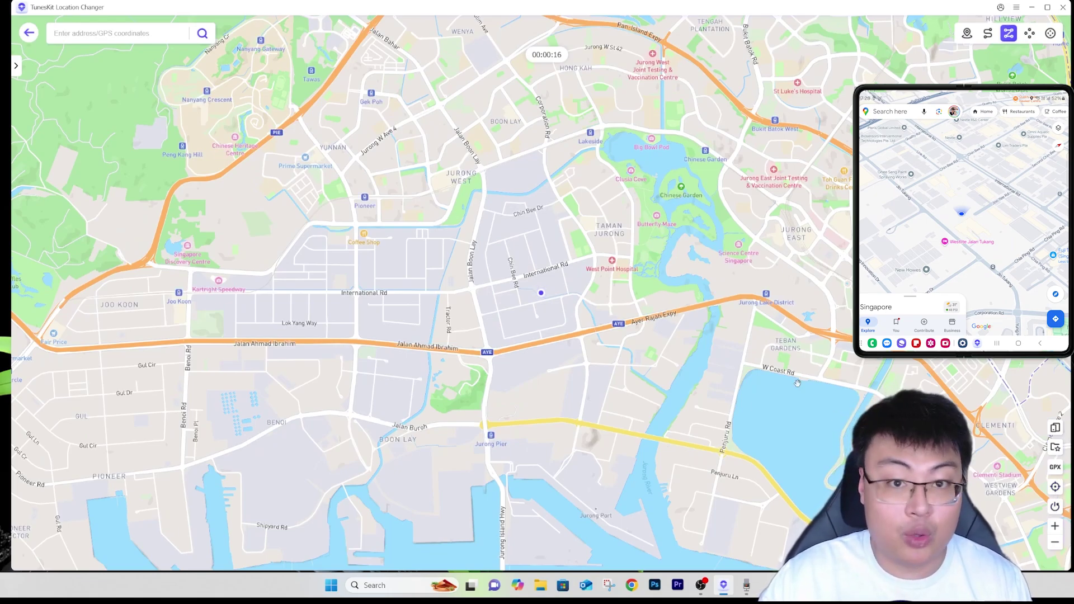
Step: Examine the Jurong area around the current location on the map at closer and wider scales
click(1057, 530)
click(1056, 542)
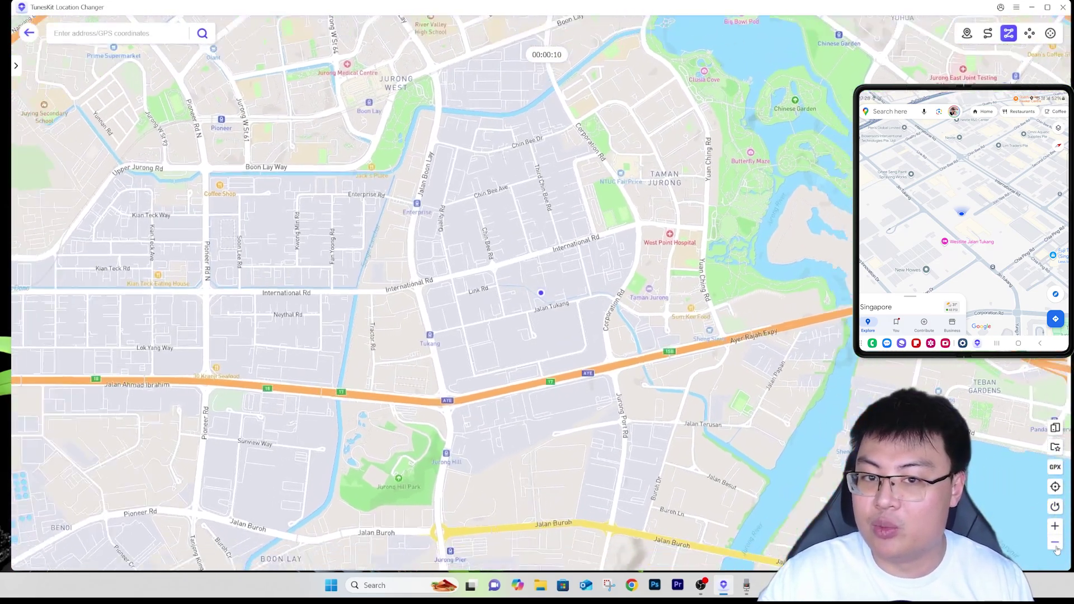
click(1055, 542)
scroll(602, 301, down, 2)
scroll(602, 304, up, 5)
scroll(602, 304, down, 3)
drag(399, 161, 390, 222)
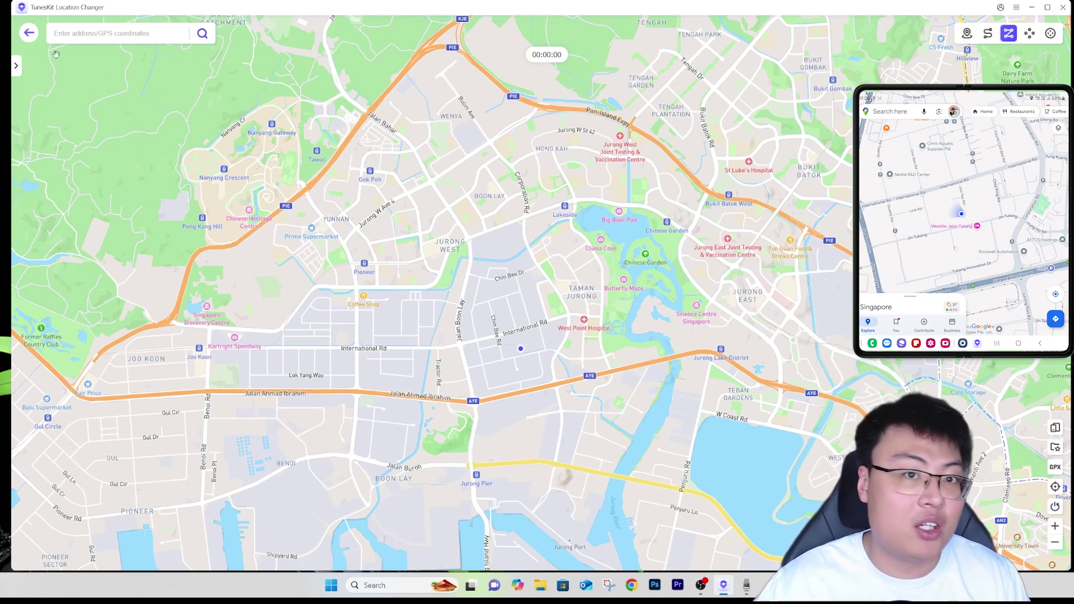
Step: Leave the map for the device selection page and close TunesKit Location Changer
click(25, 32)
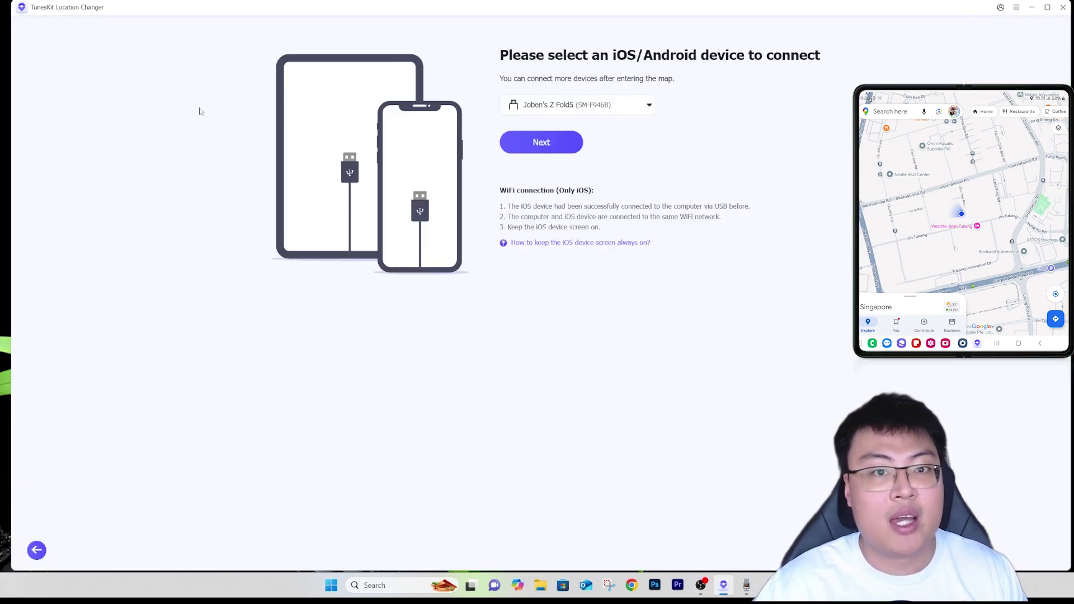
click(1062, 7)
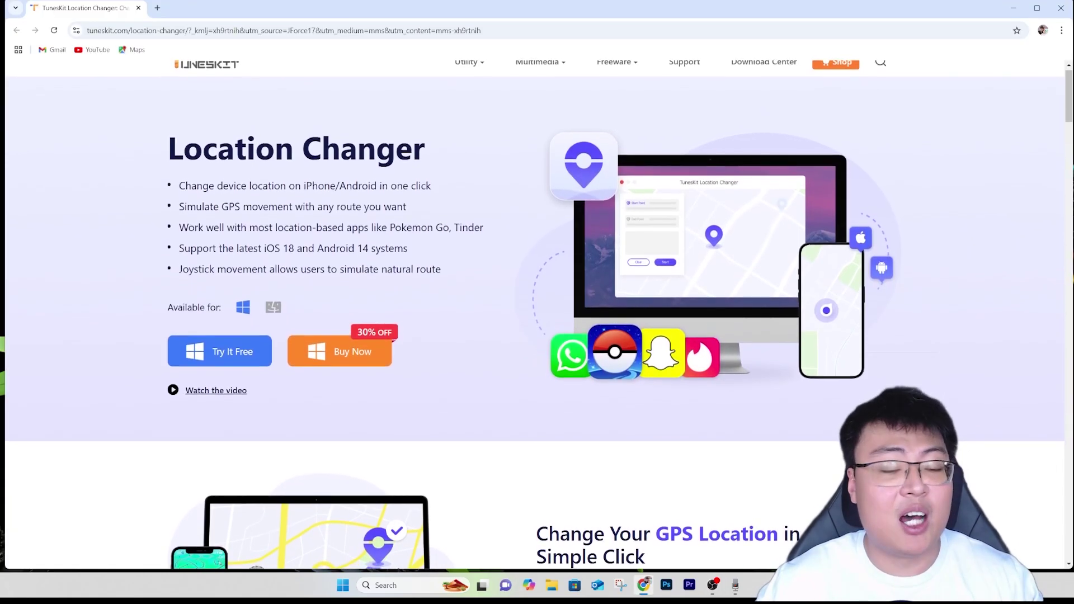
Step: Switch to Chrome and read the TunesKit Location Changer product page from the feature overview through the Two-spot, Multi-spot and Jump Teleport Movement descriptions
scroll(535, 315, down, 1)
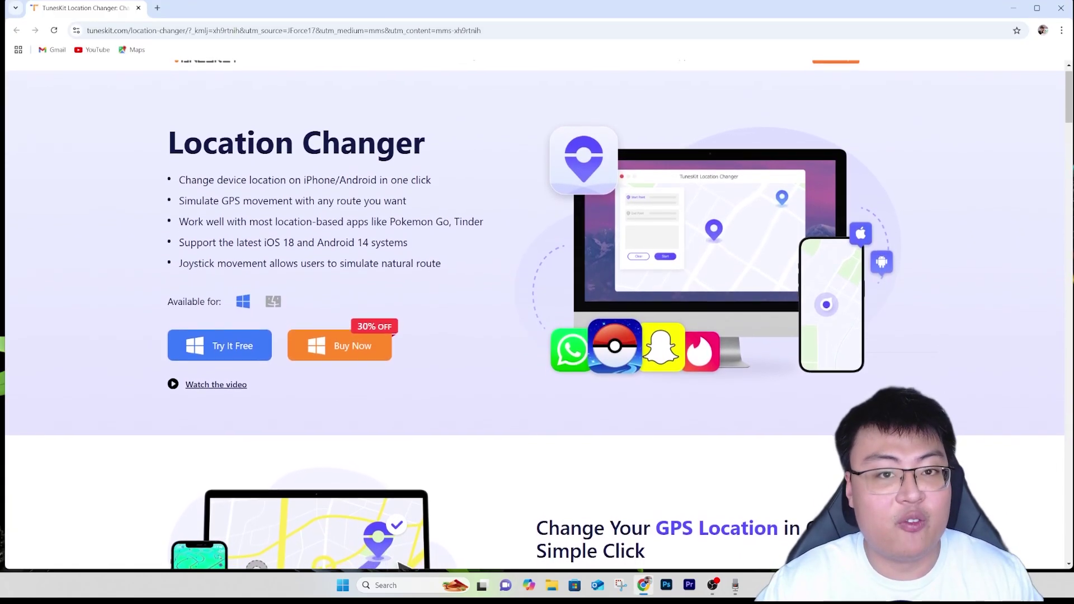
scroll(534, 314, down, 1)
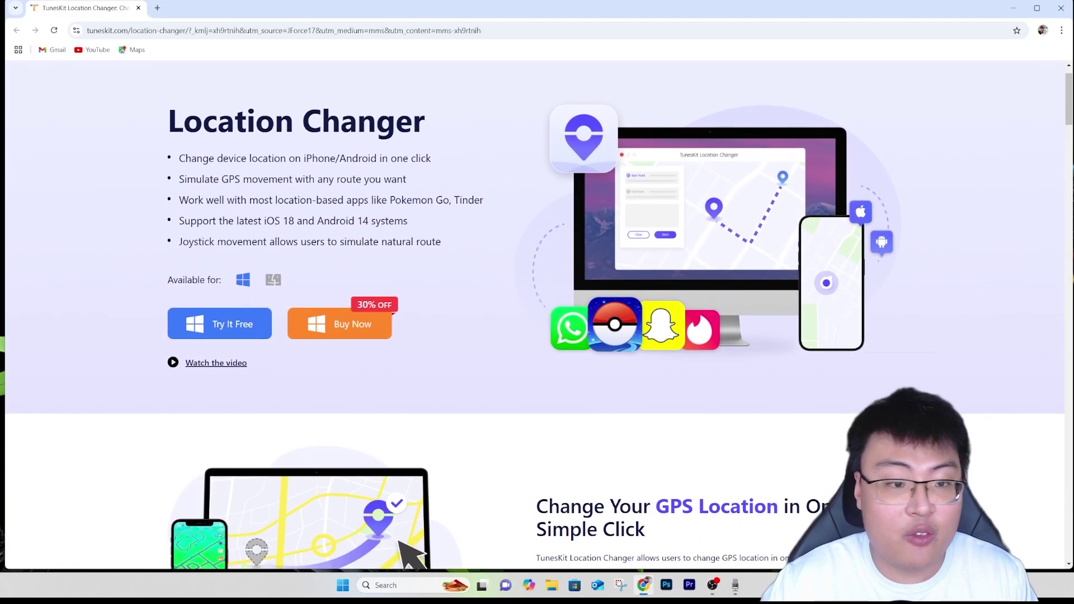
scroll(534, 314, down, 1)
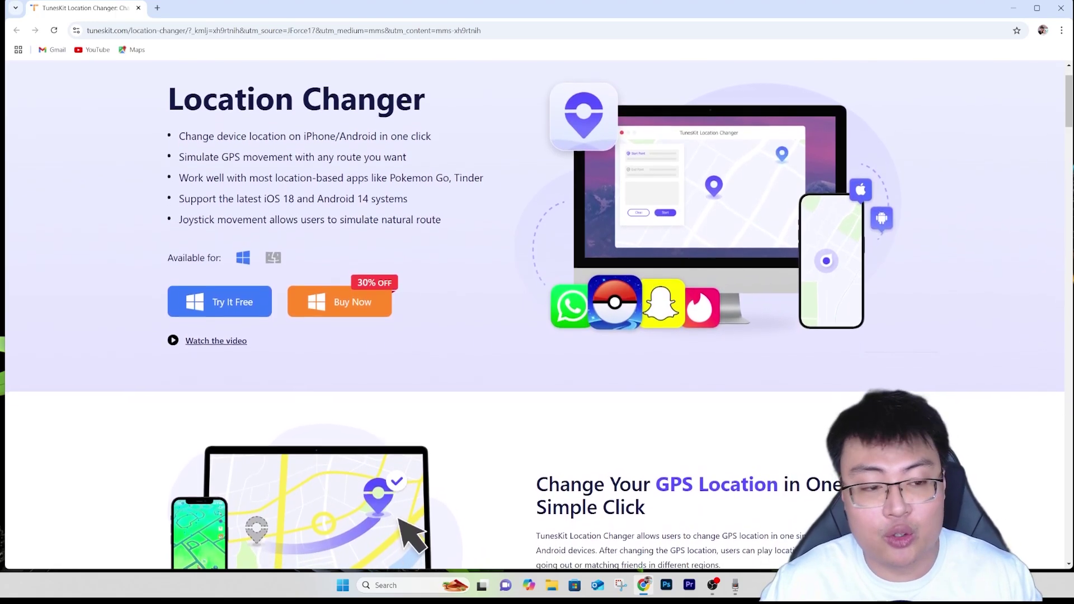
scroll(534, 314, down, 1)
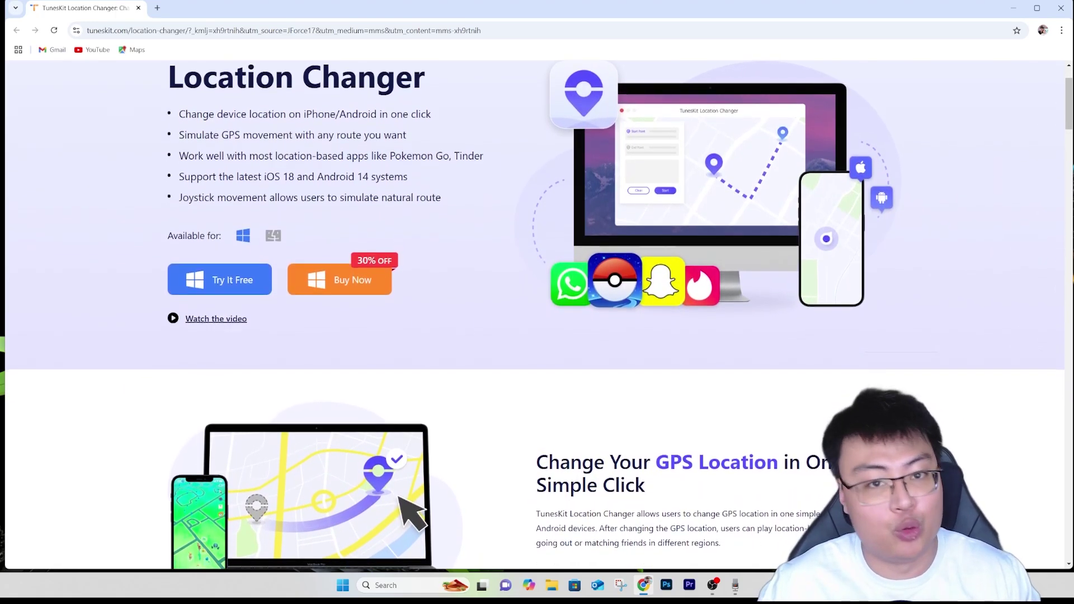
scroll(534, 315, down, 1)
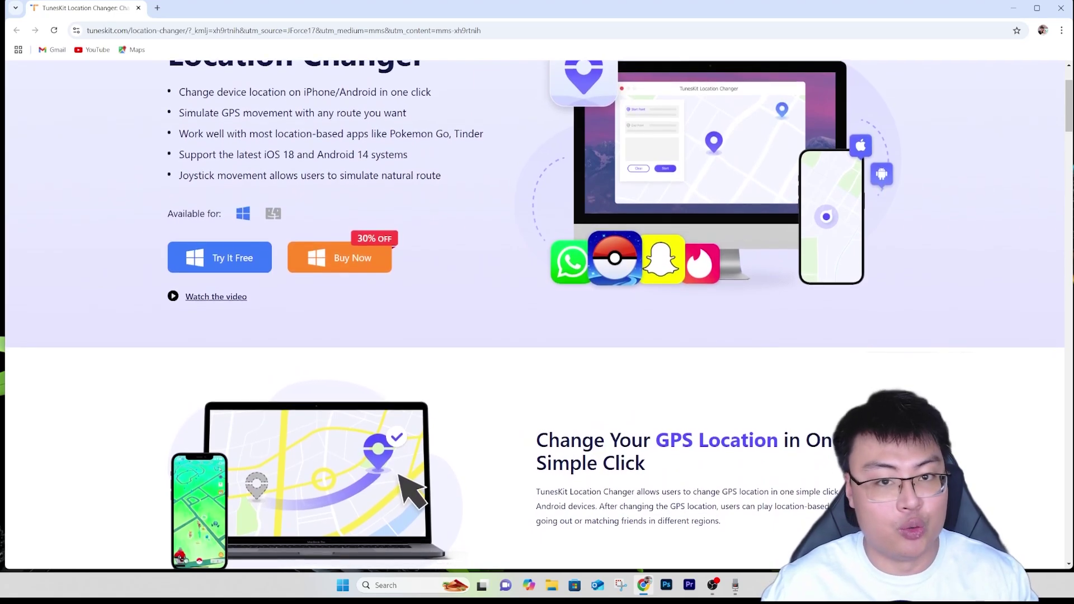
scroll(537, 313, down, 1)
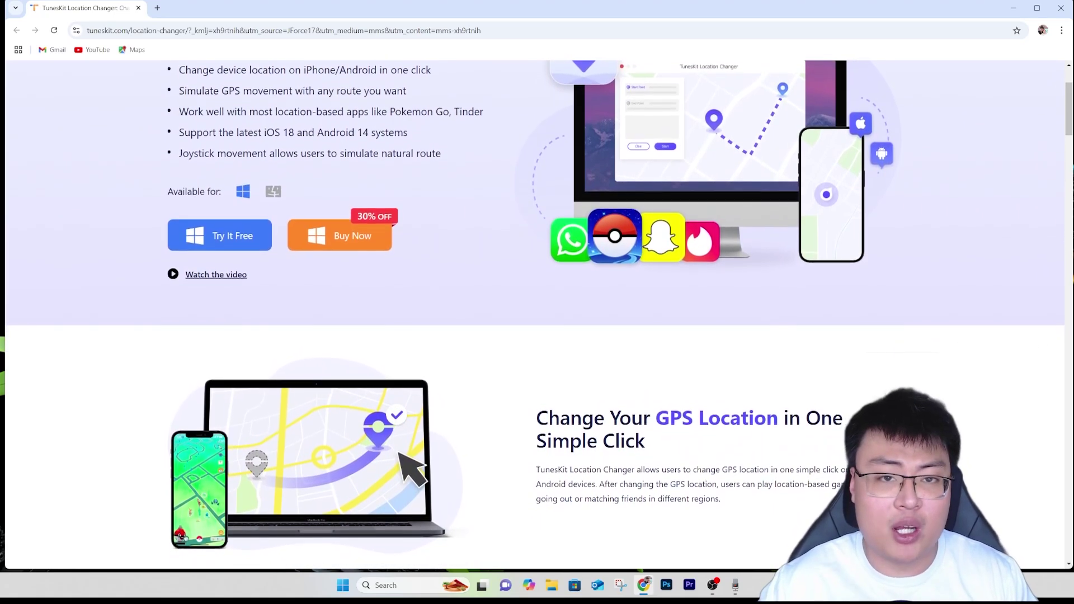
scroll(537, 313, down, 1)
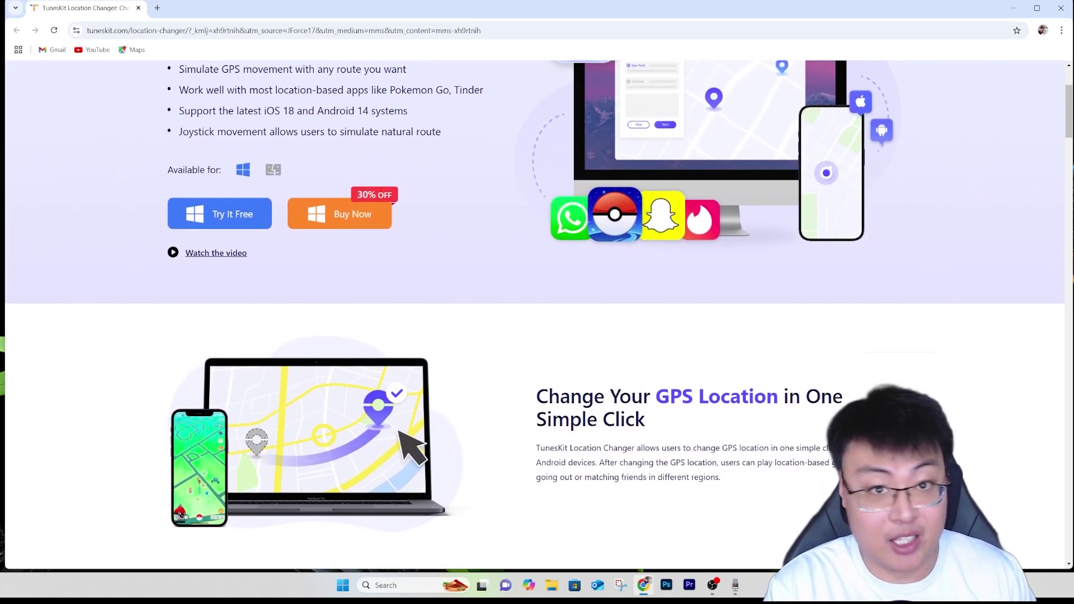
scroll(537, 313, down, 1)
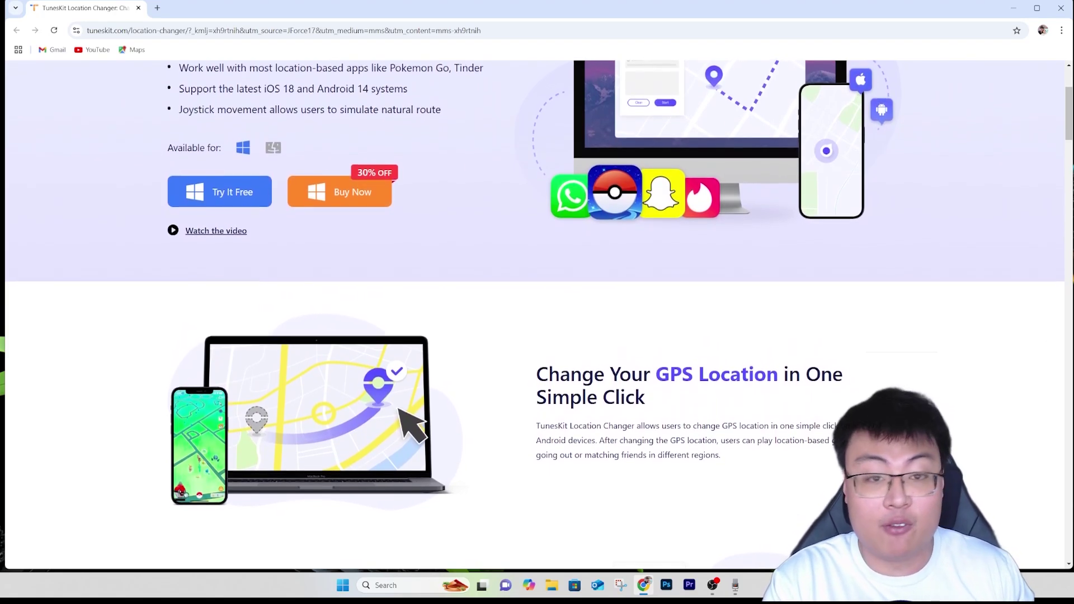
scroll(537, 313, down, 1)
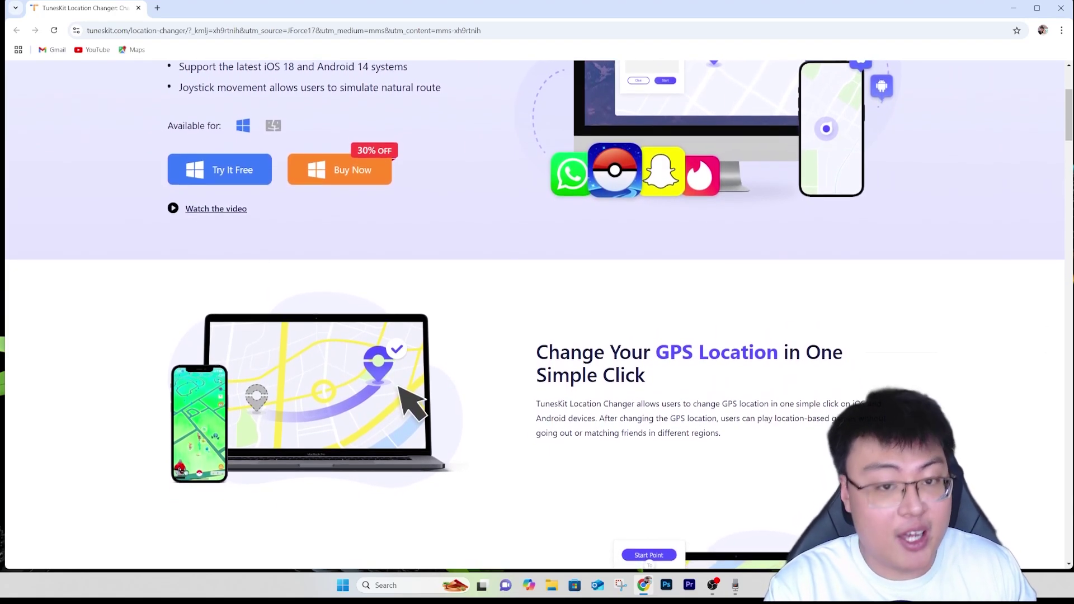
scroll(537, 313, down, 1)
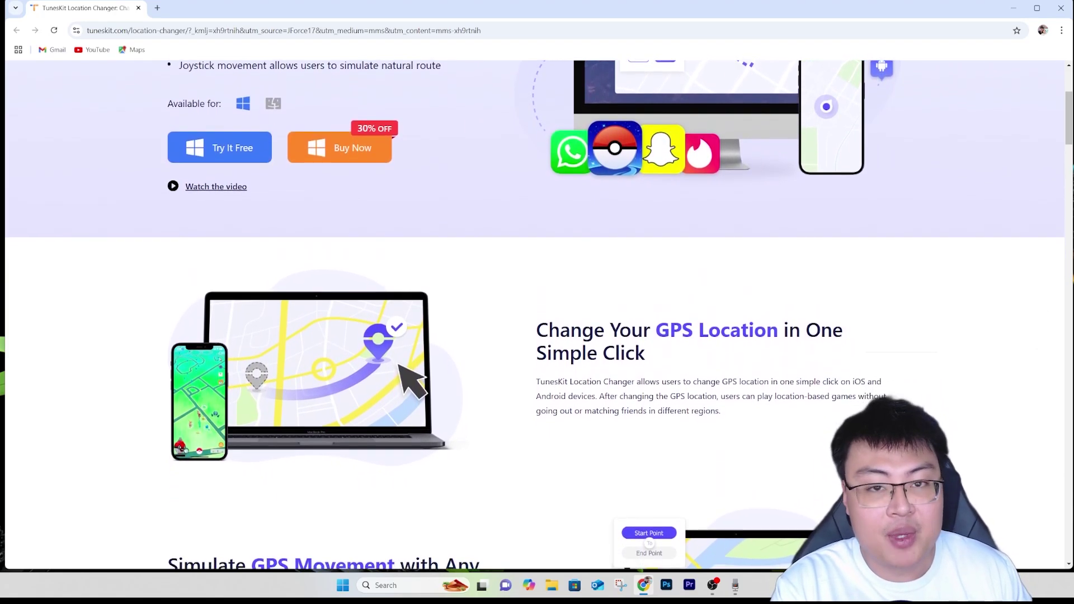
scroll(537, 314, down, 1)
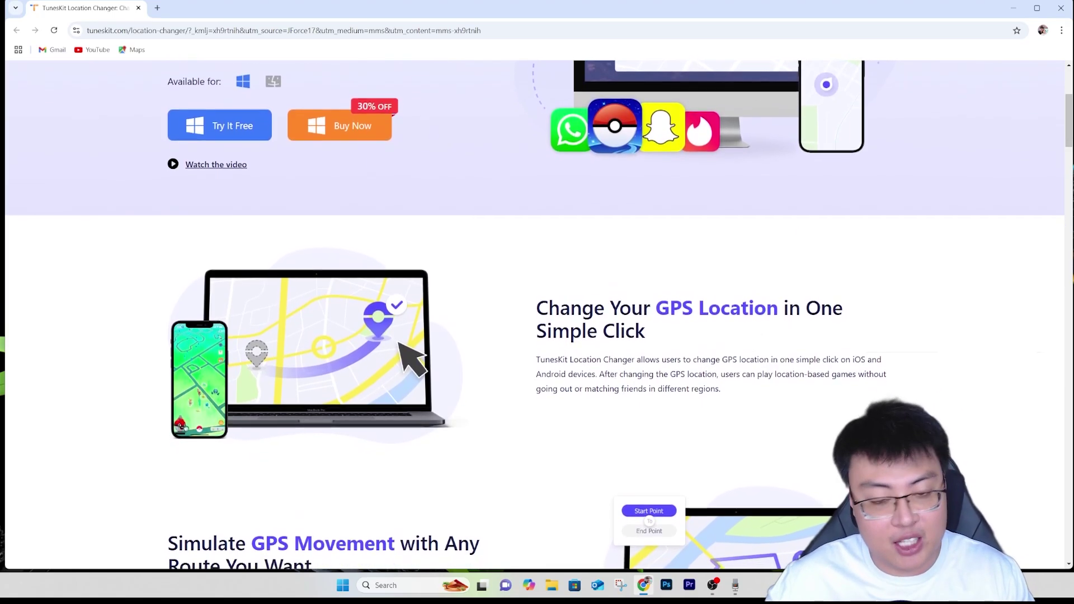
scroll(537, 313, down, 1)
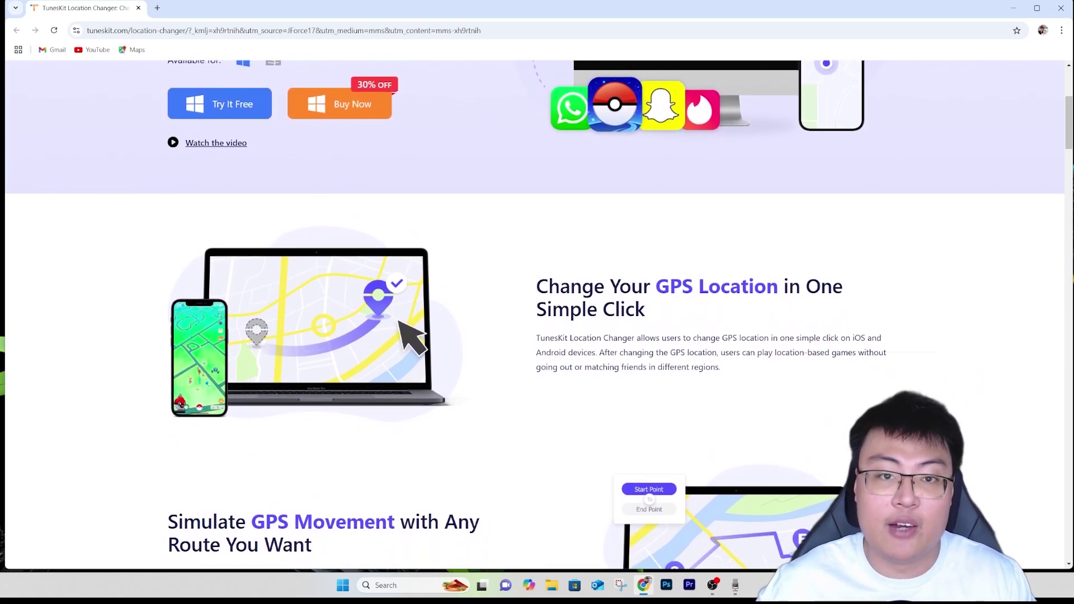
scroll(537, 313, down, 1)
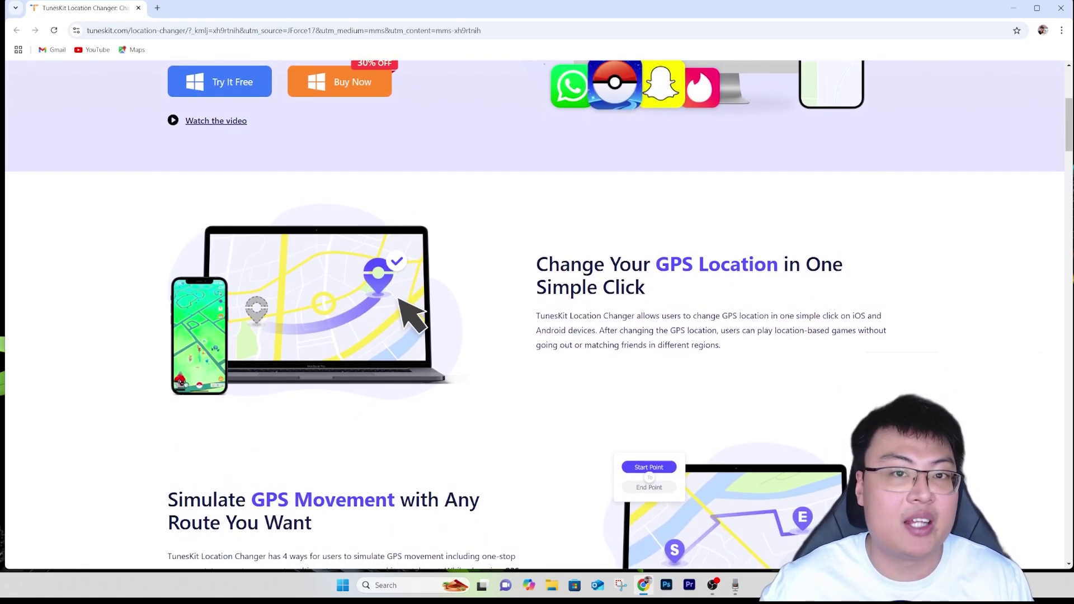
scroll(537, 313, down, 1)
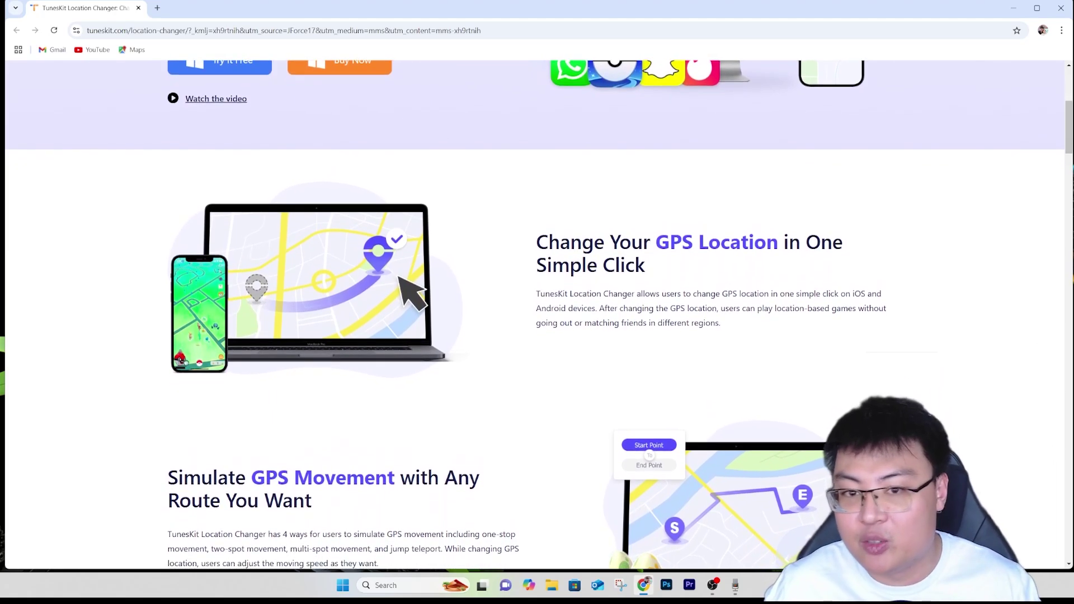
scroll(537, 313, down, 1)
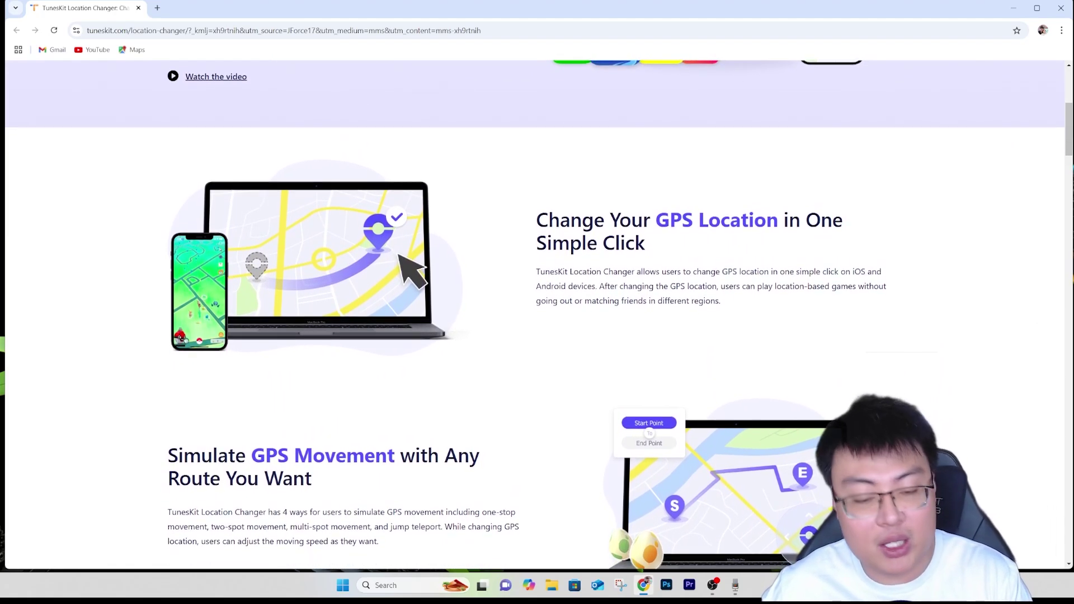
scroll(537, 313, down, 1)
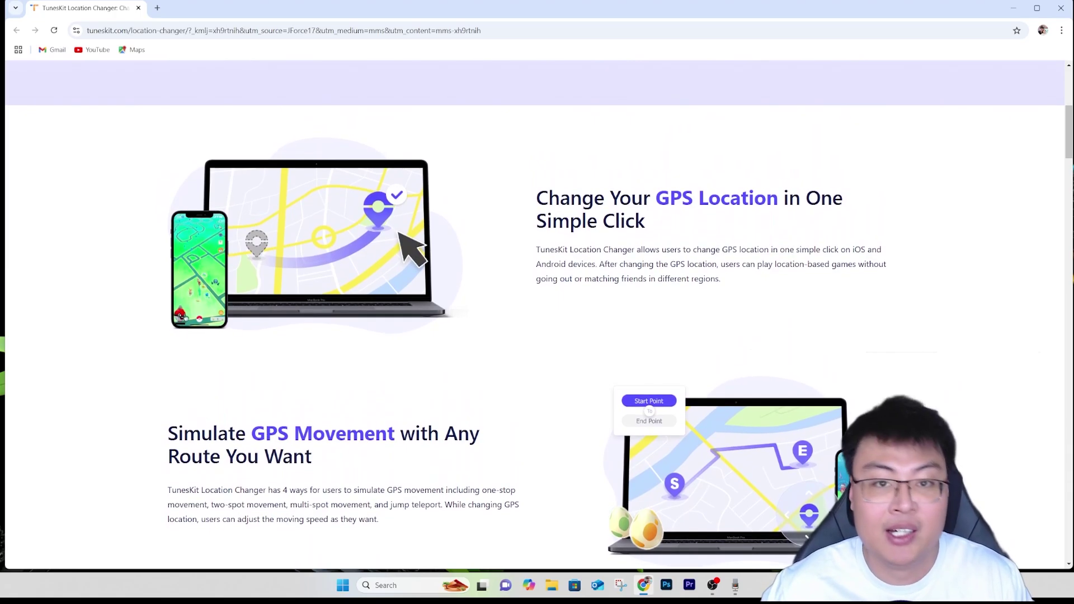
scroll(537, 313, down, 1)
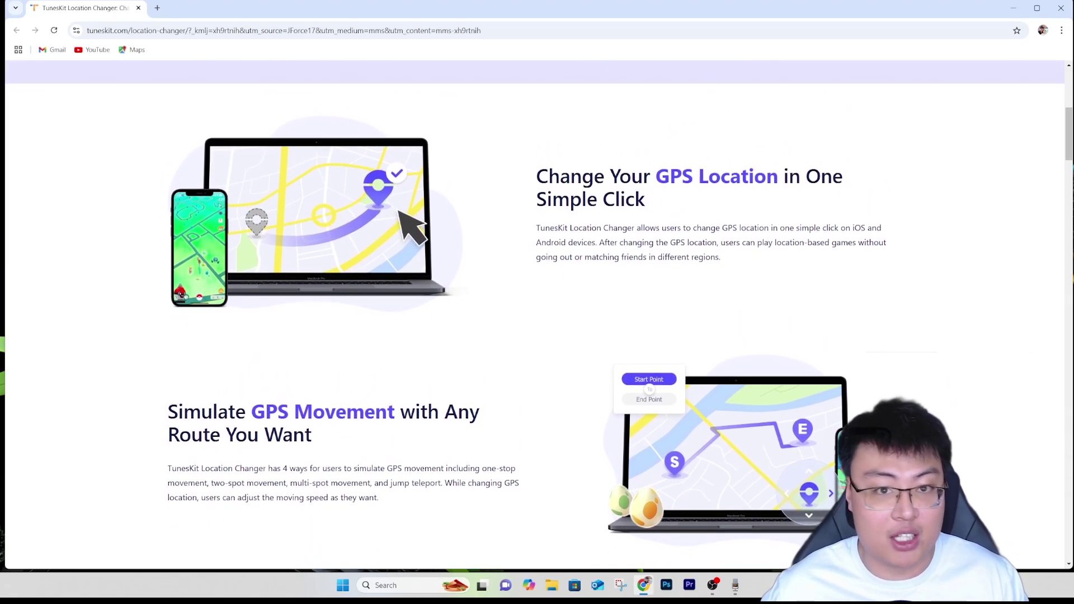
scroll(537, 313, down, 1)
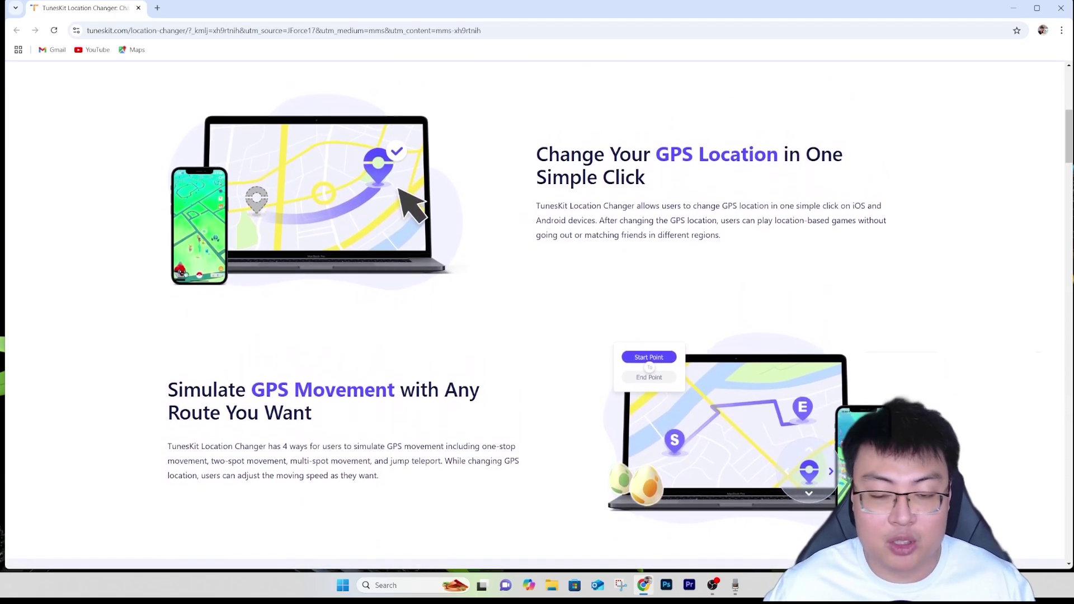
scroll(537, 313, down, 1)
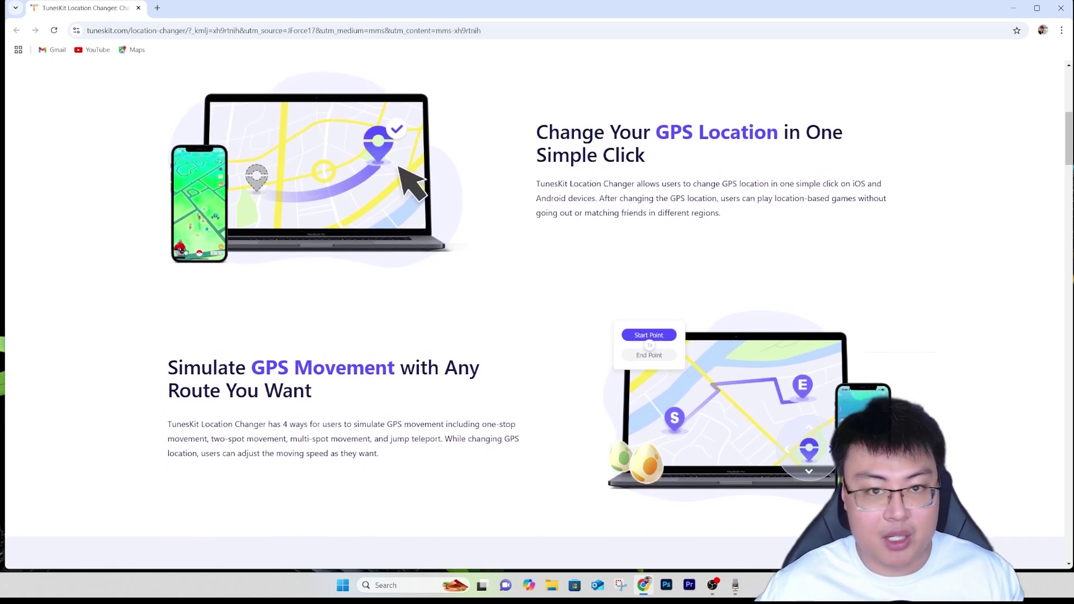
scroll(537, 313, down, 1)
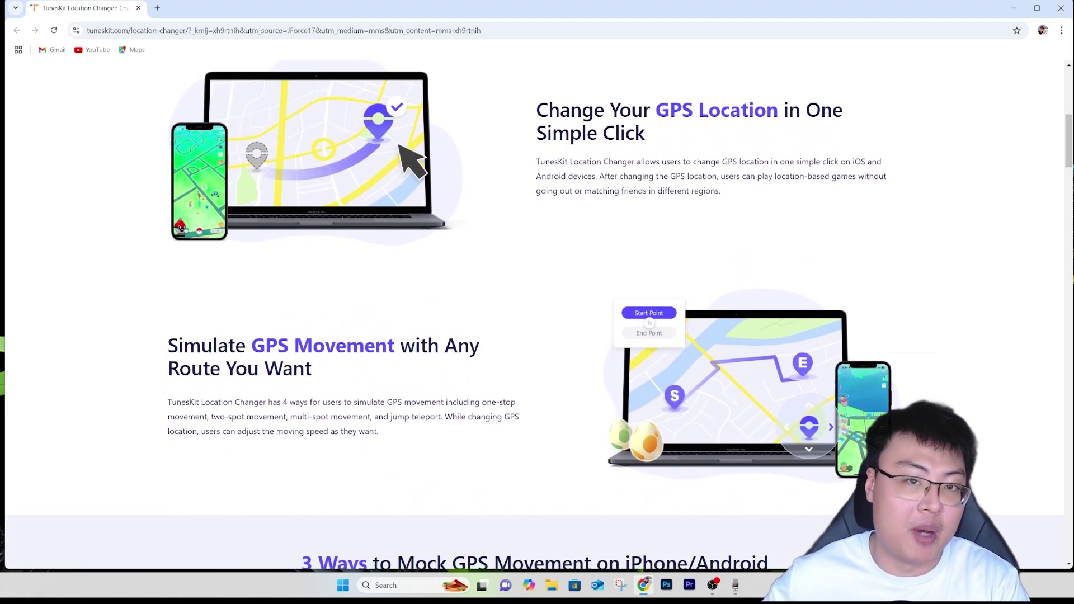
scroll(536, 314, down, 1)
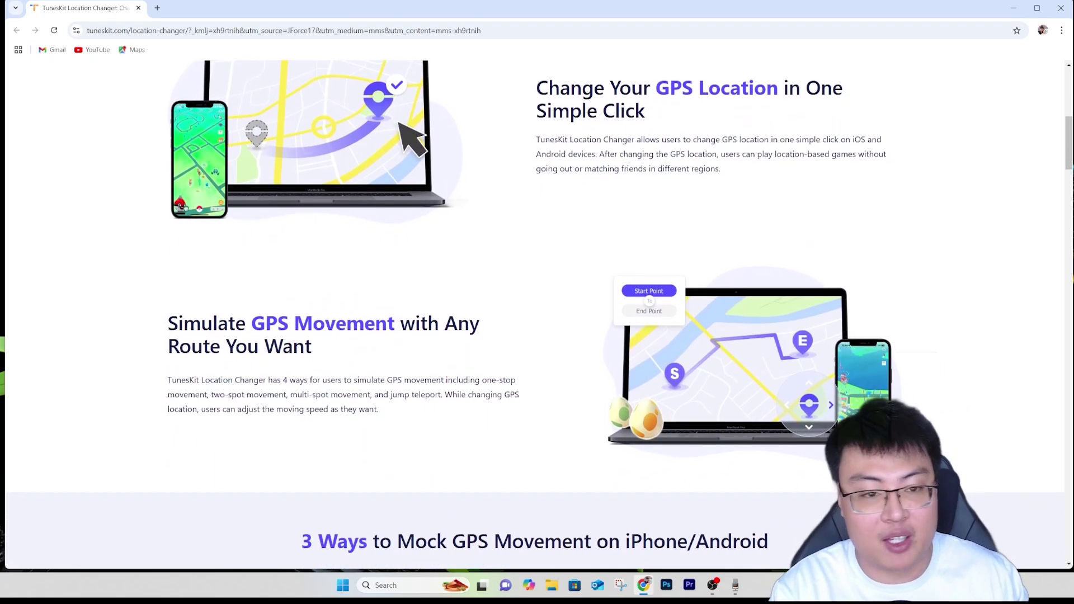
scroll(537, 313, down, 1)
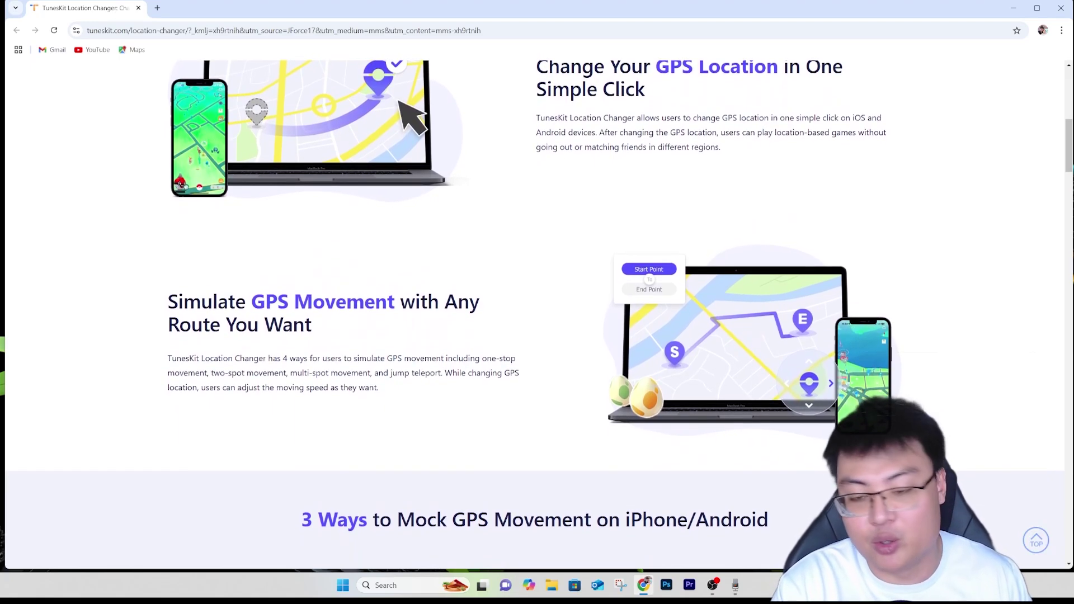
scroll(537, 314, down, 1)
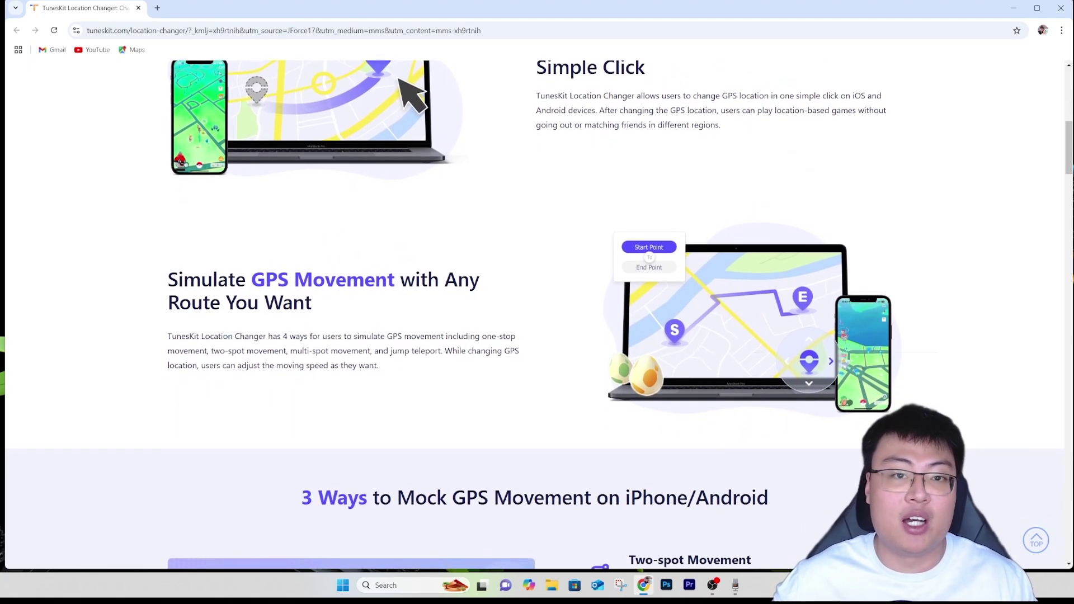
scroll(537, 313, down, 1)
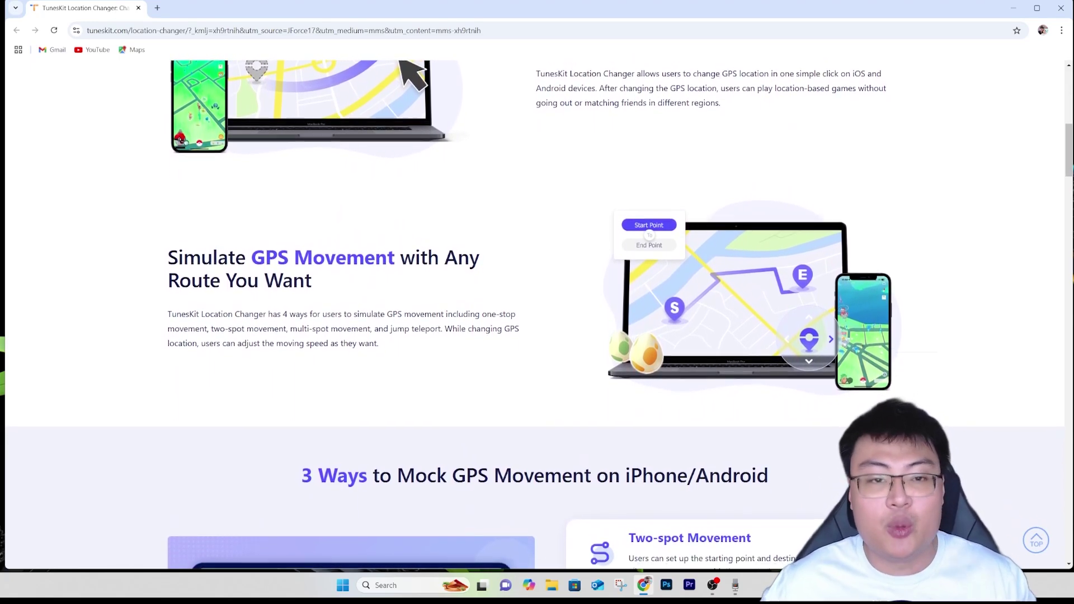
scroll(537, 313, down, 1)
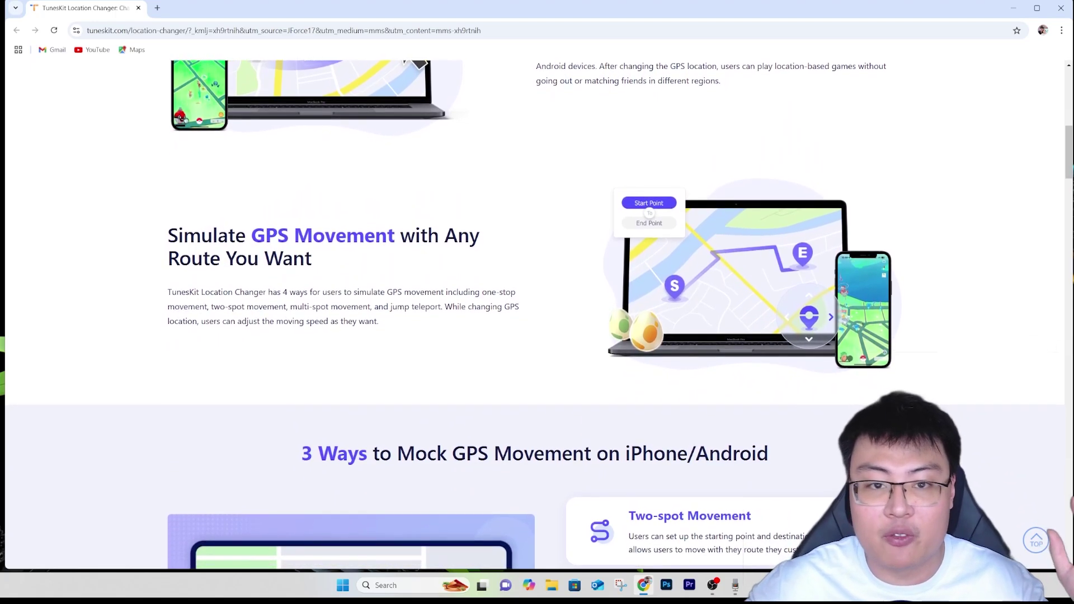
scroll(537, 313, down, 1)
scroll(537, 313, down, 1)
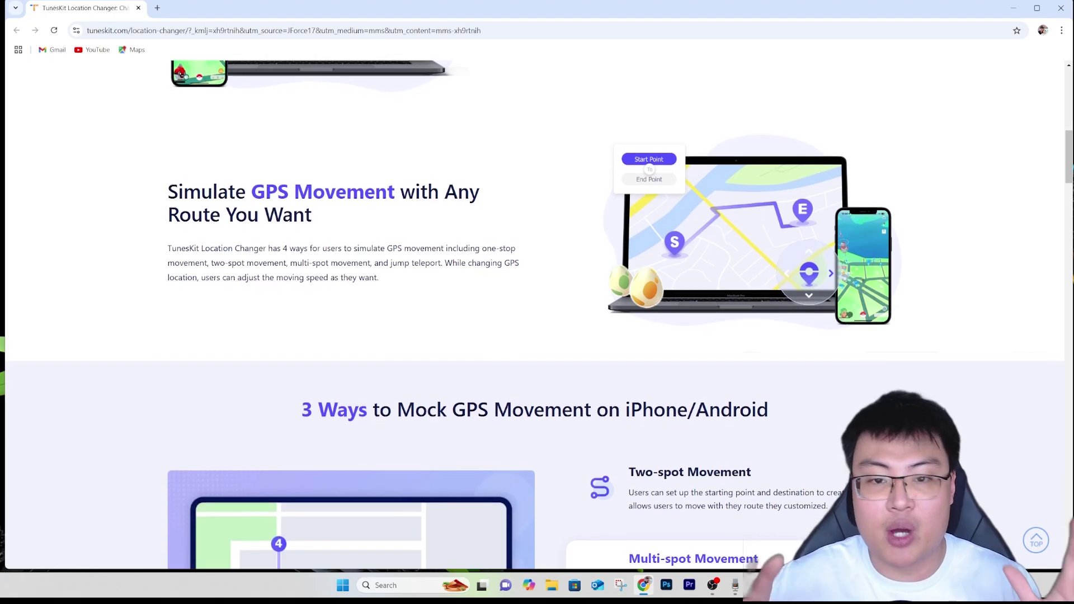
scroll(537, 313, down, 1)
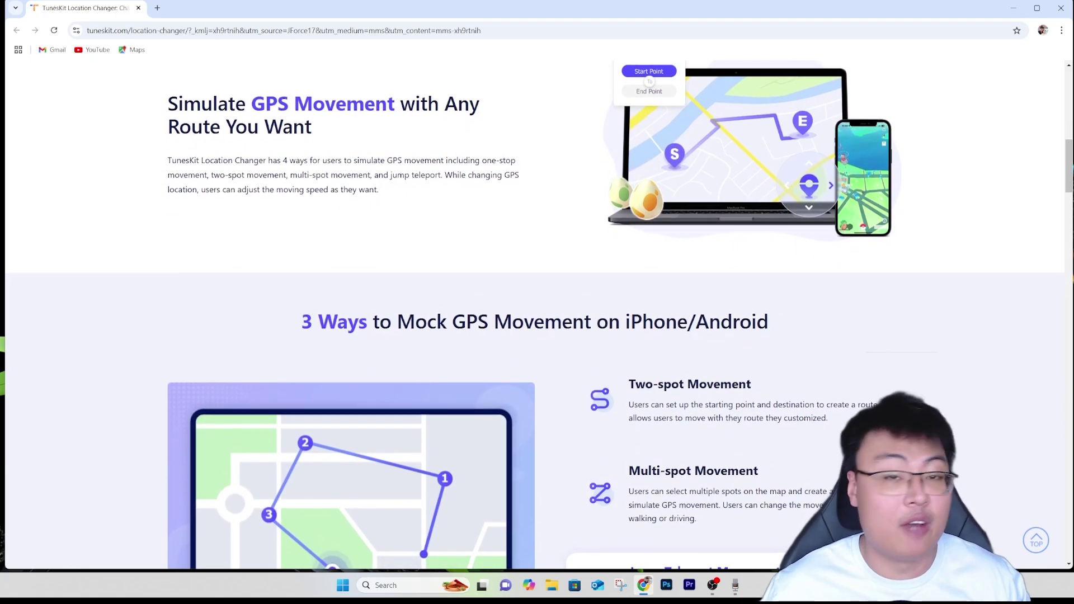
scroll(536, 313, down, 1)
scroll(537, 313, down, 1)
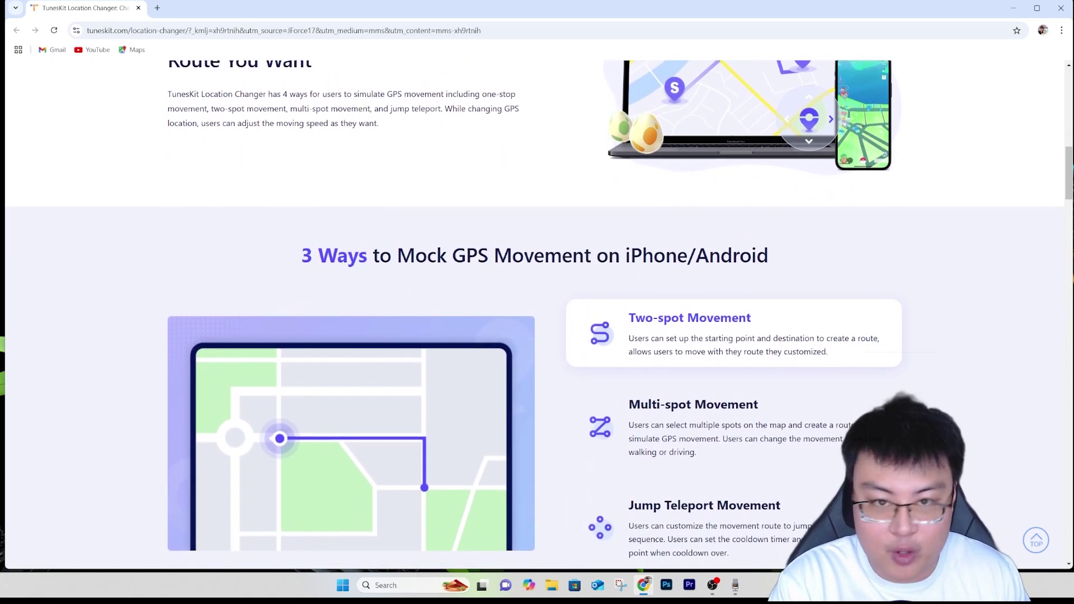
scroll(537, 313, down, 2)
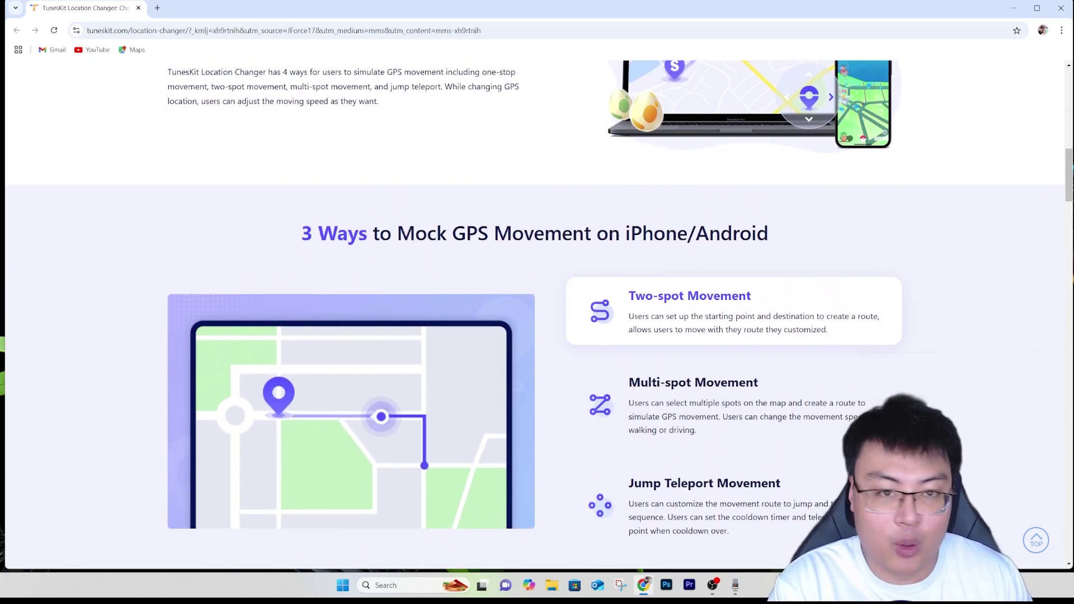
scroll(537, 313, down, 1)
scroll(537, 313, down, 1)
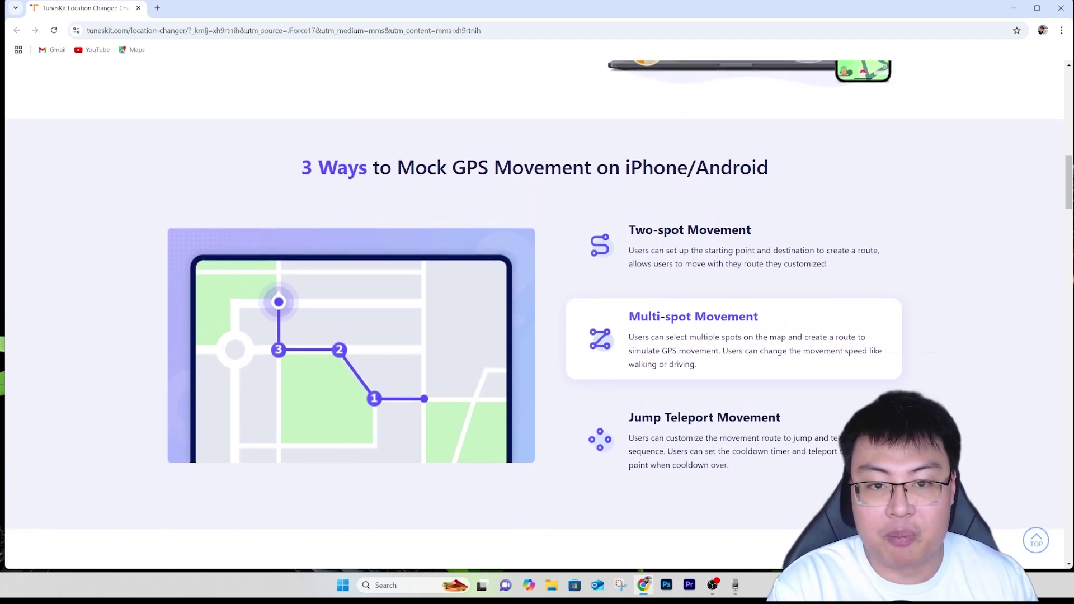
scroll(536, 313, down, 1)
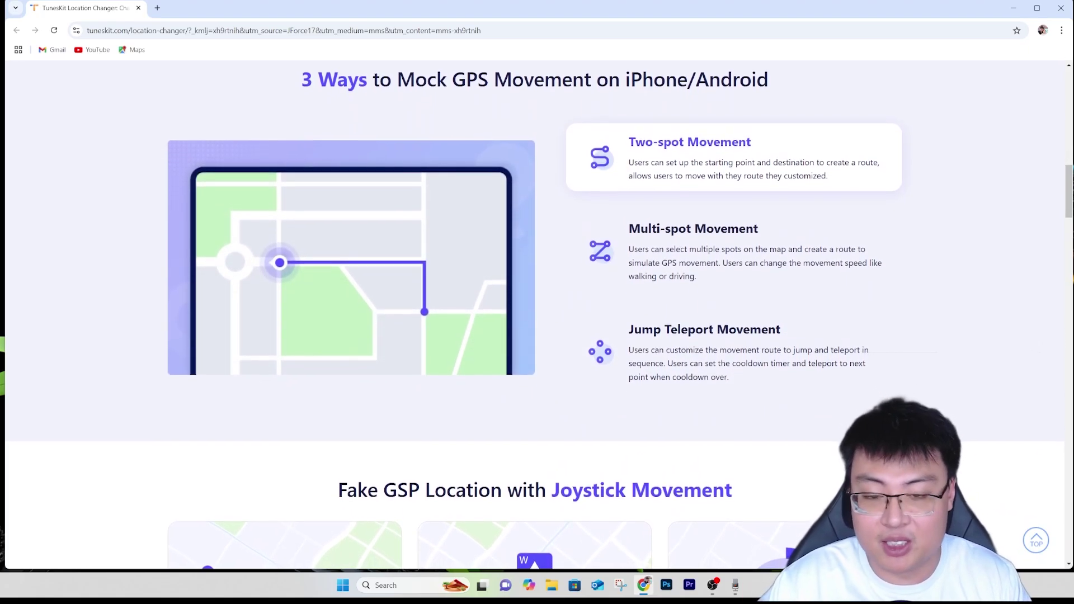
Step: Examine the product page's Joystick Movement section, covering Automatic Movement, Keyboard Control and 360-Degree Movement
scroll(537, 313, down, 2)
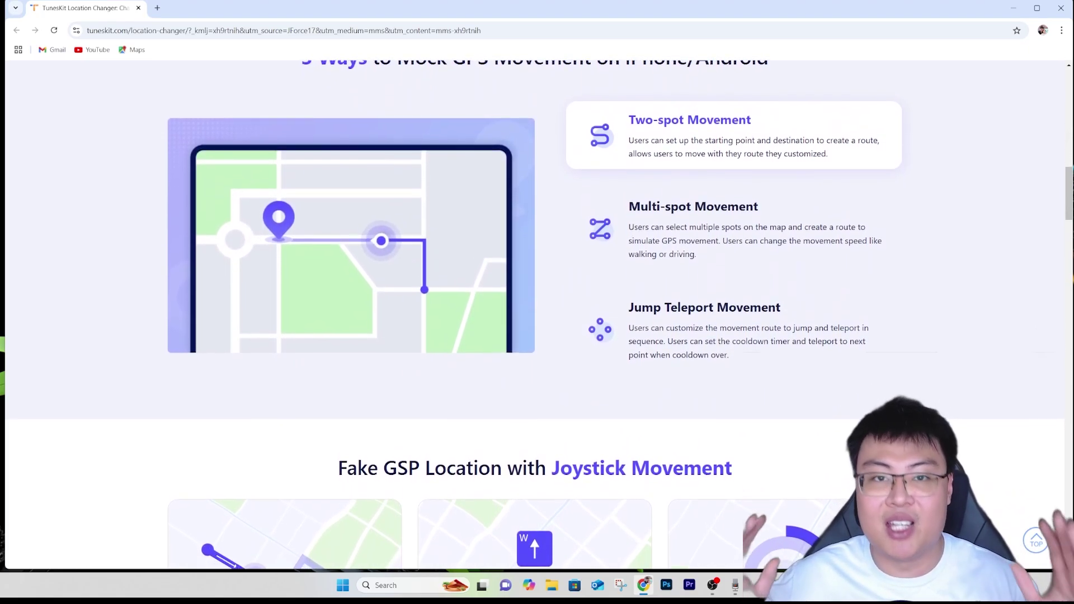
scroll(536, 313, down, 2)
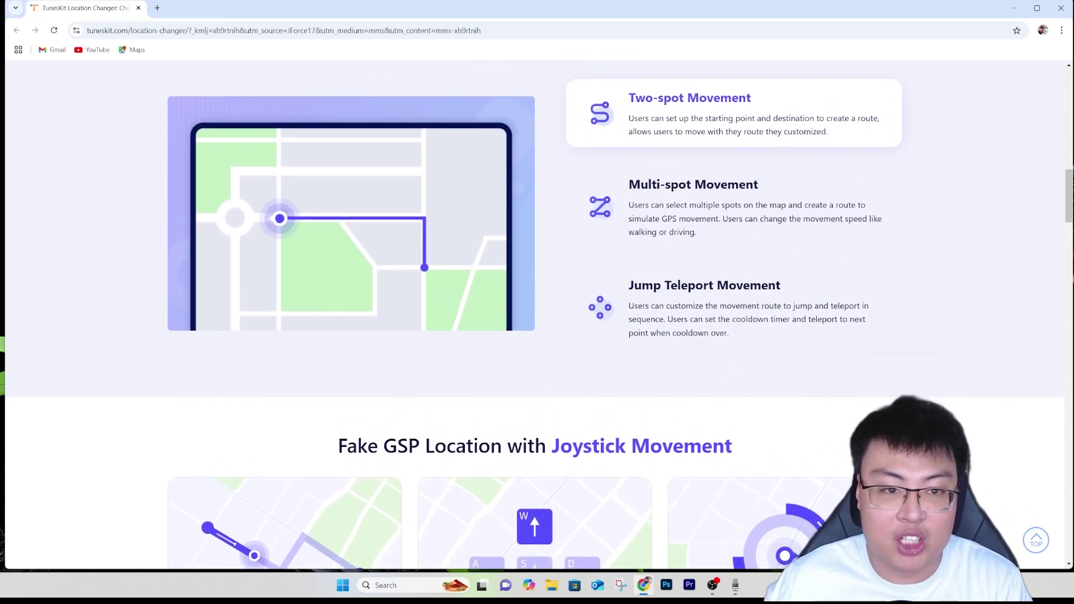
scroll(536, 313, down, 2)
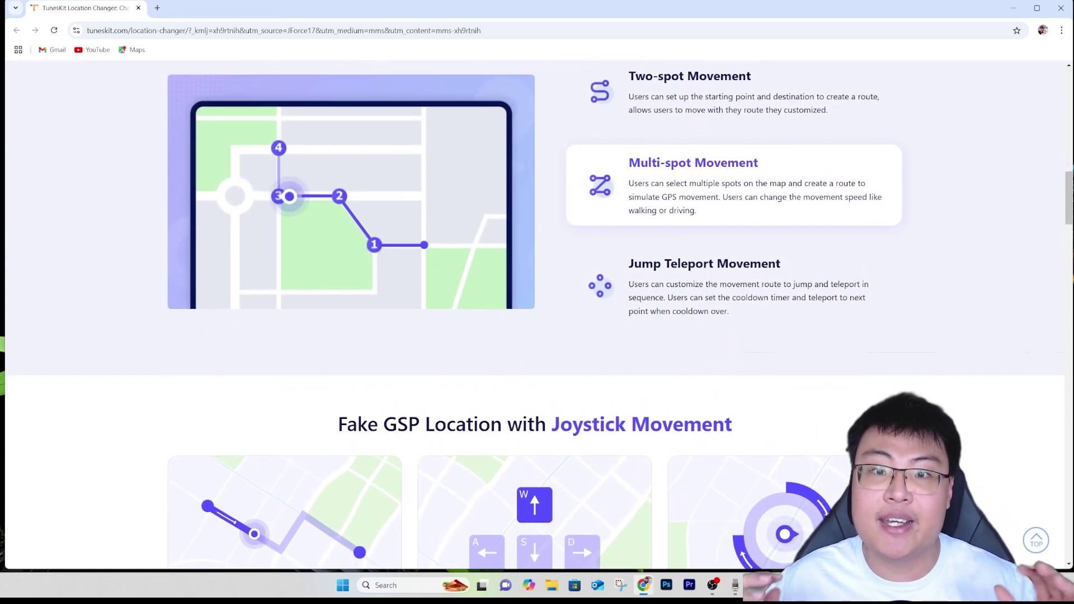
scroll(537, 313, down, 2)
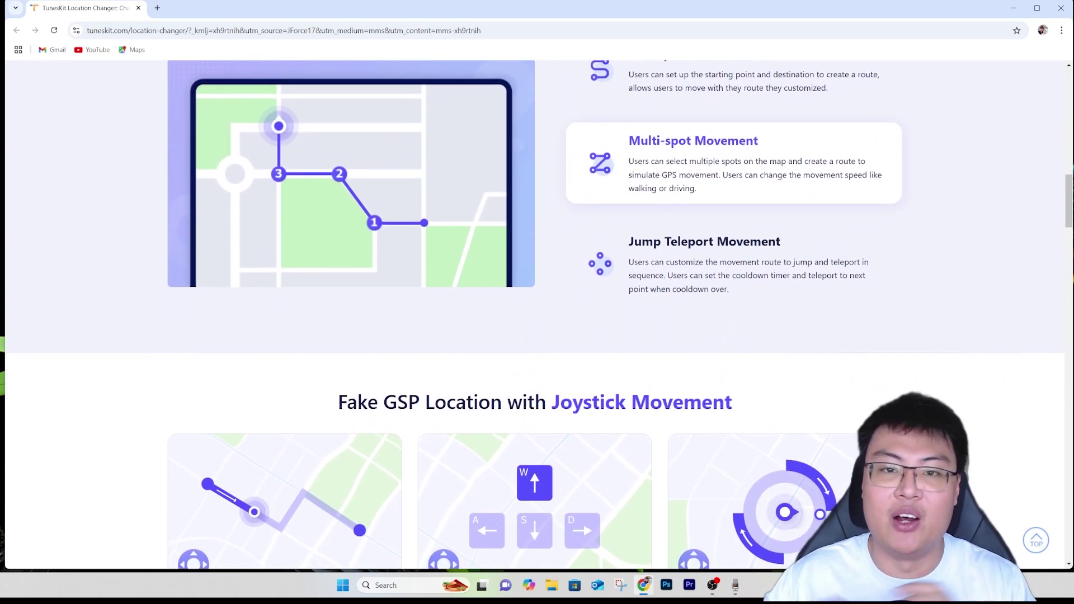
scroll(537, 313, down, 2)
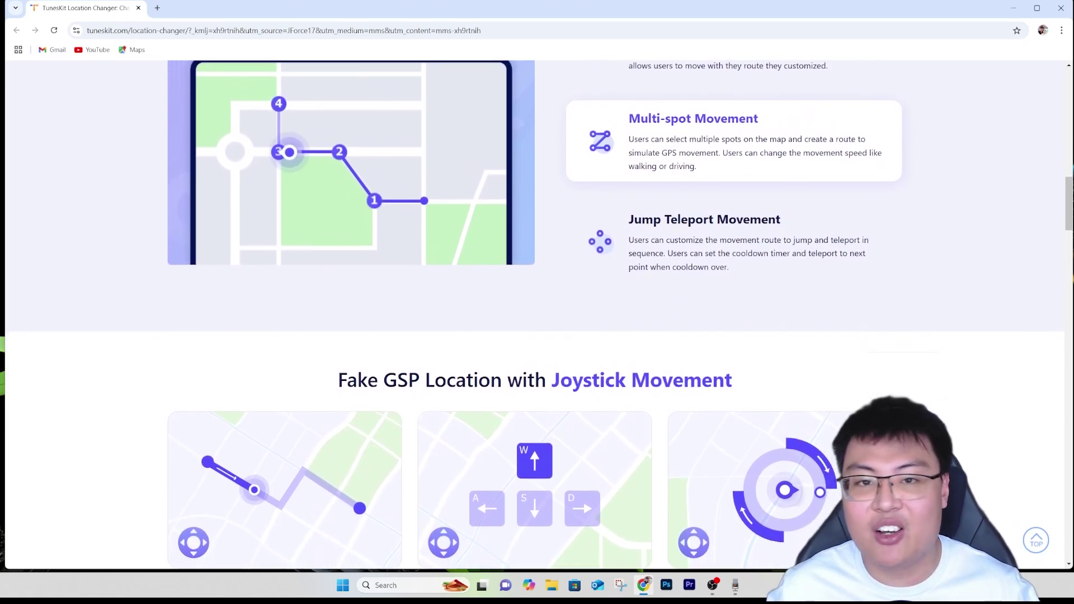
scroll(537, 314, down, 2)
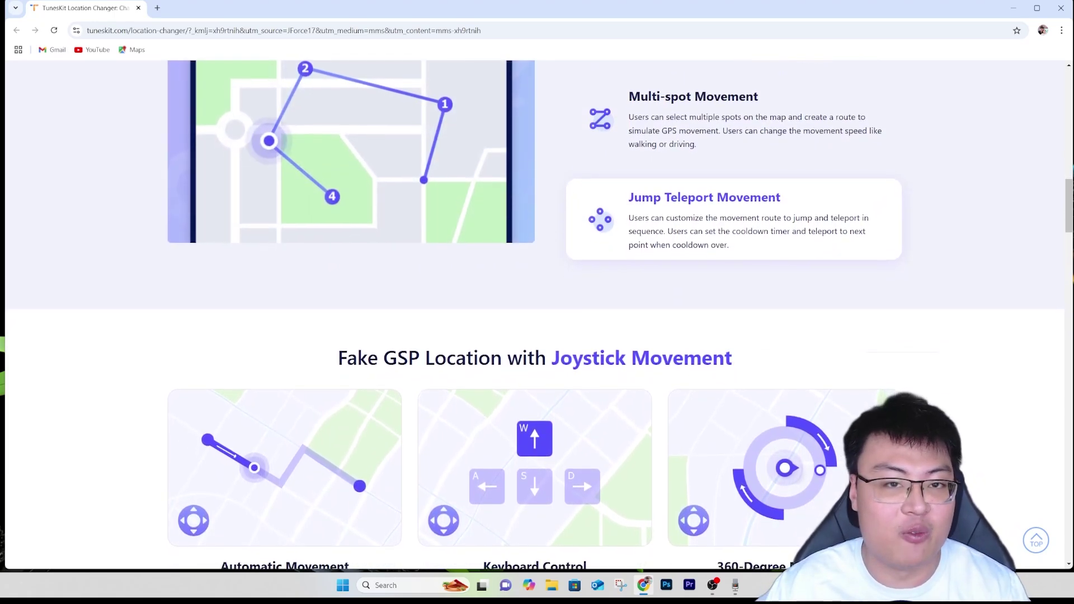
scroll(537, 313, down, 2)
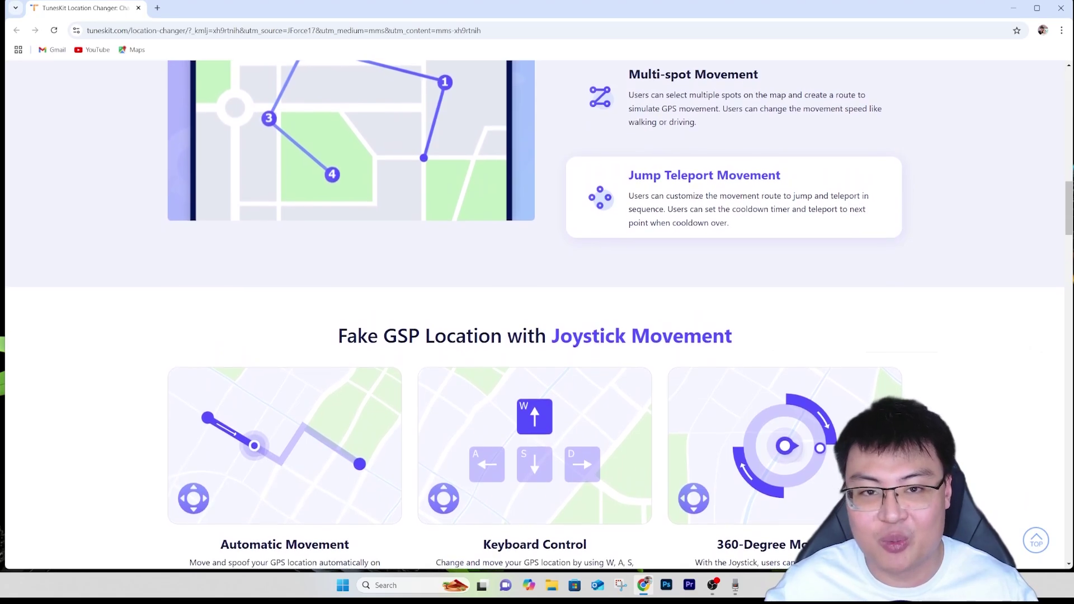
scroll(537, 313, down, 2)
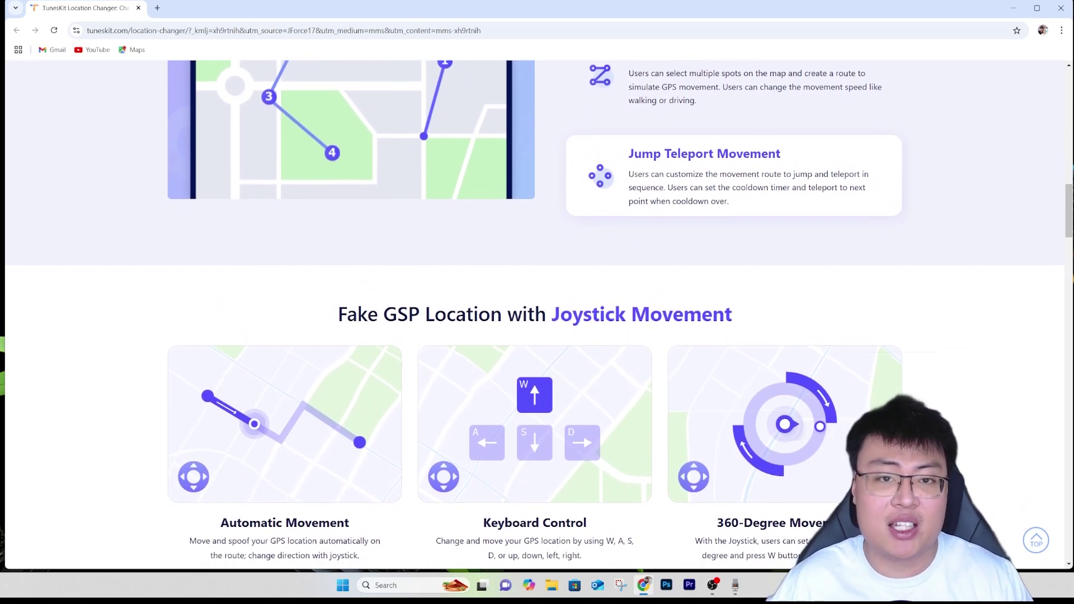
scroll(536, 313, down, 2)
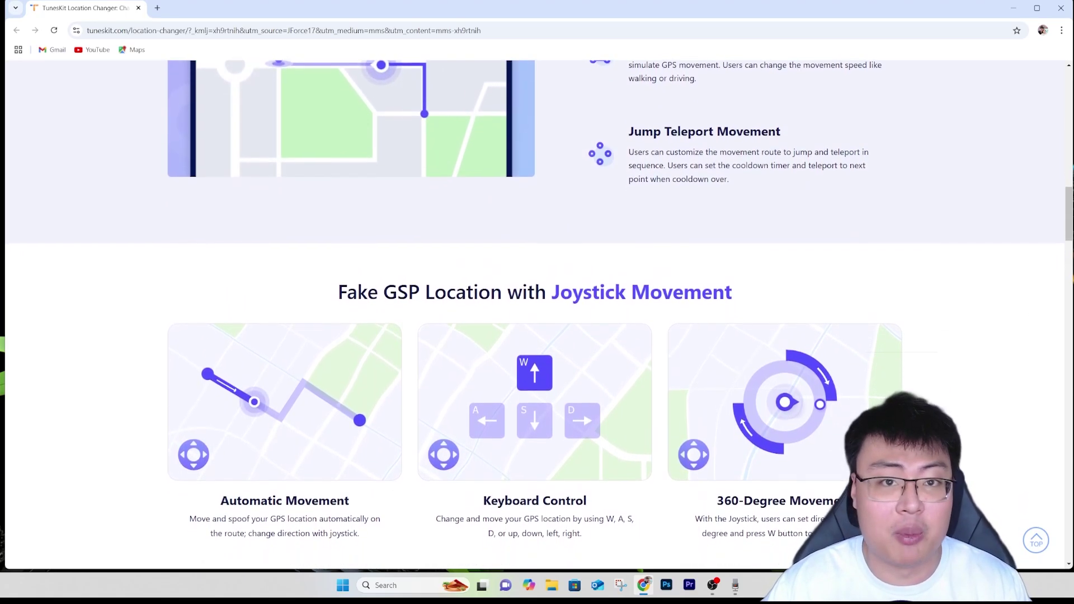
scroll(537, 313, down, 2)
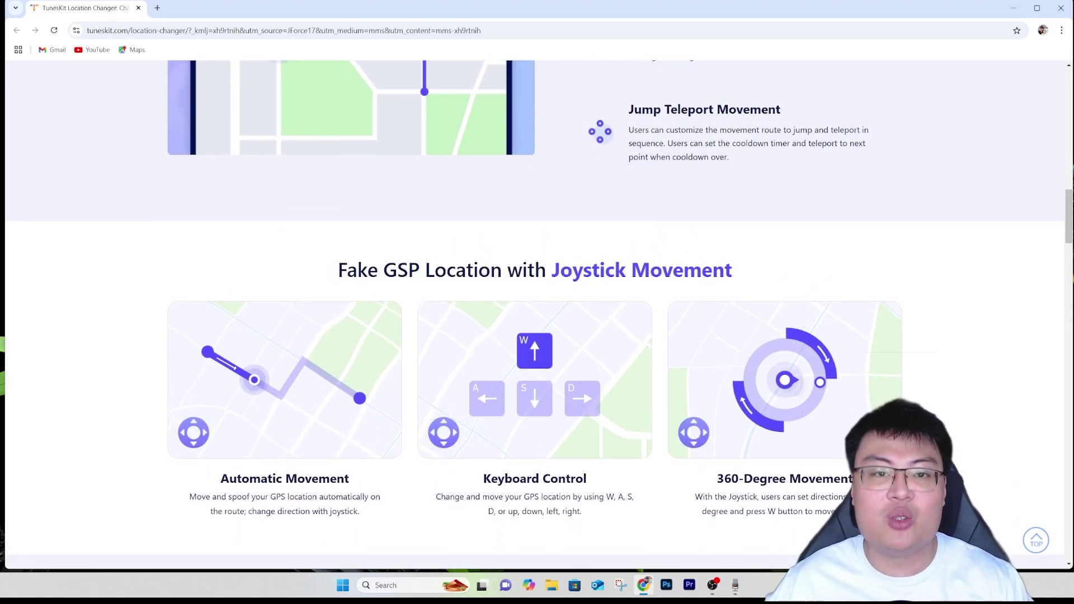
scroll(537, 313, down, 2)
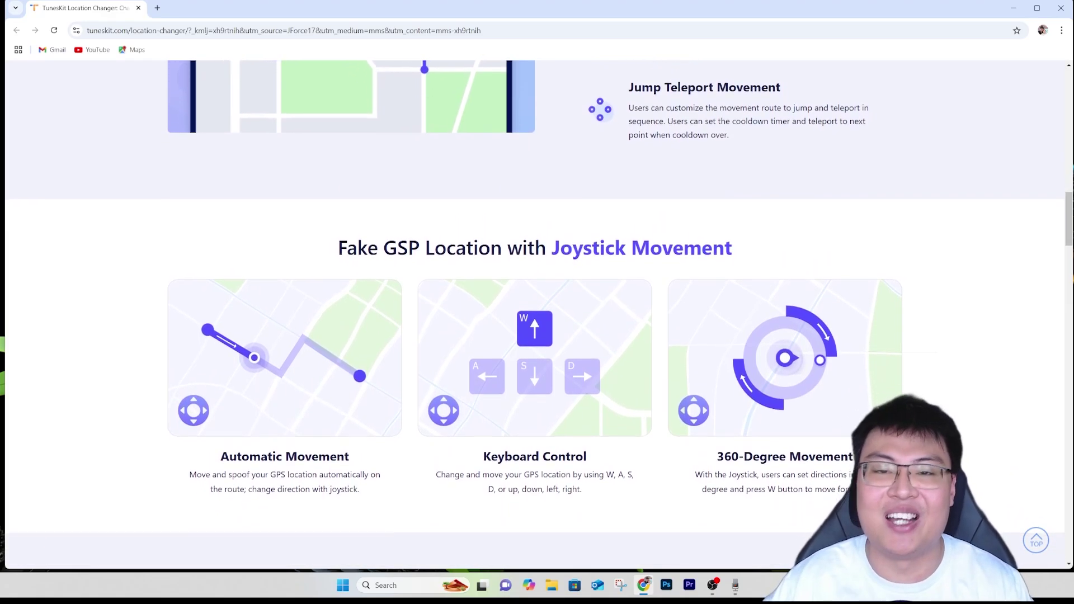